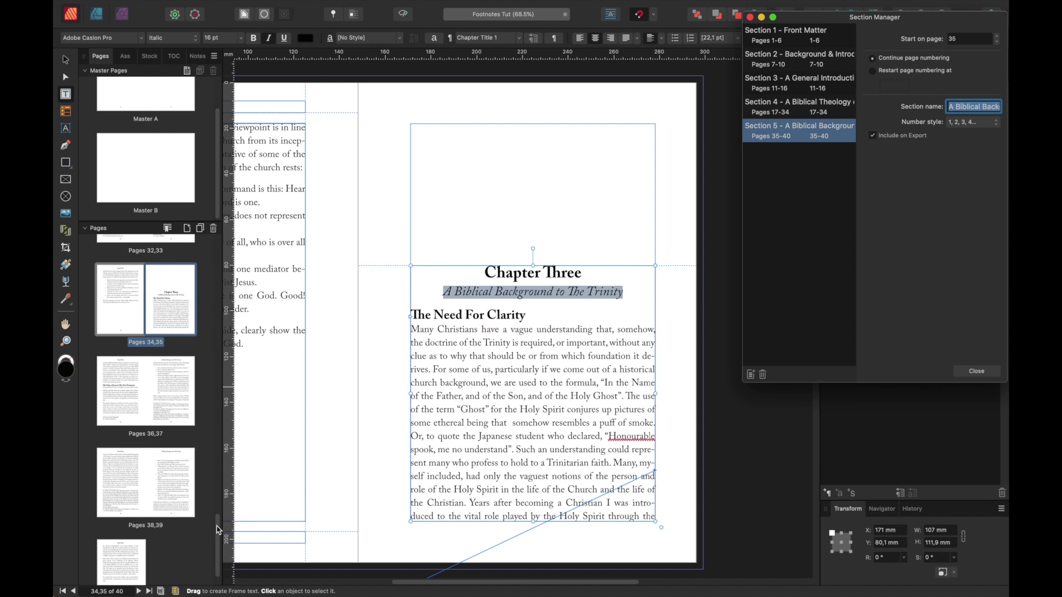
Step: Review the five sections in the Section Manager, widening it to read full names, then close it
left_click_drag(219, 533, 219, 539)
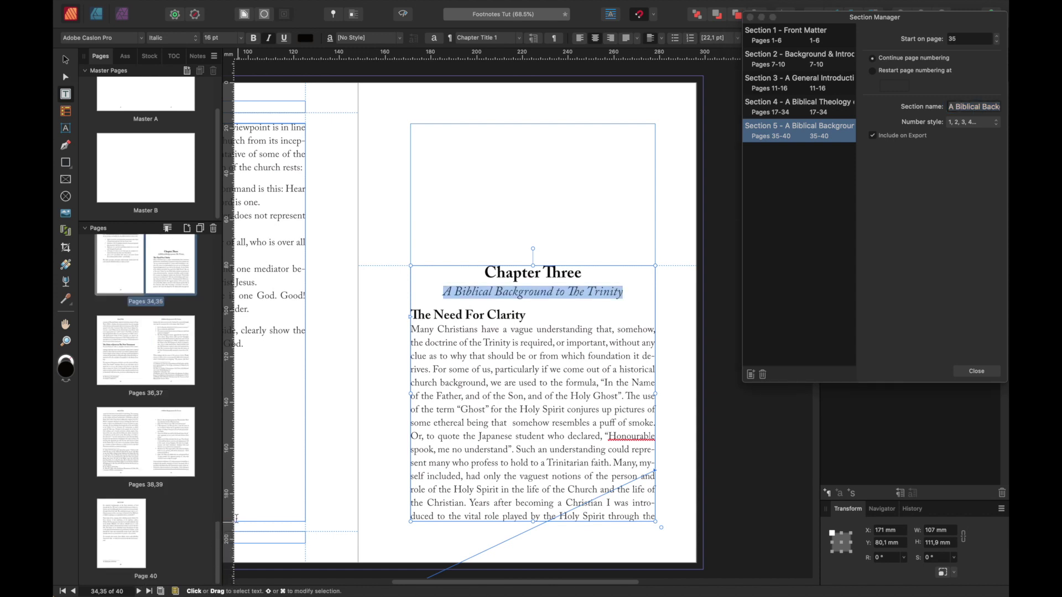
left_click(981, 372)
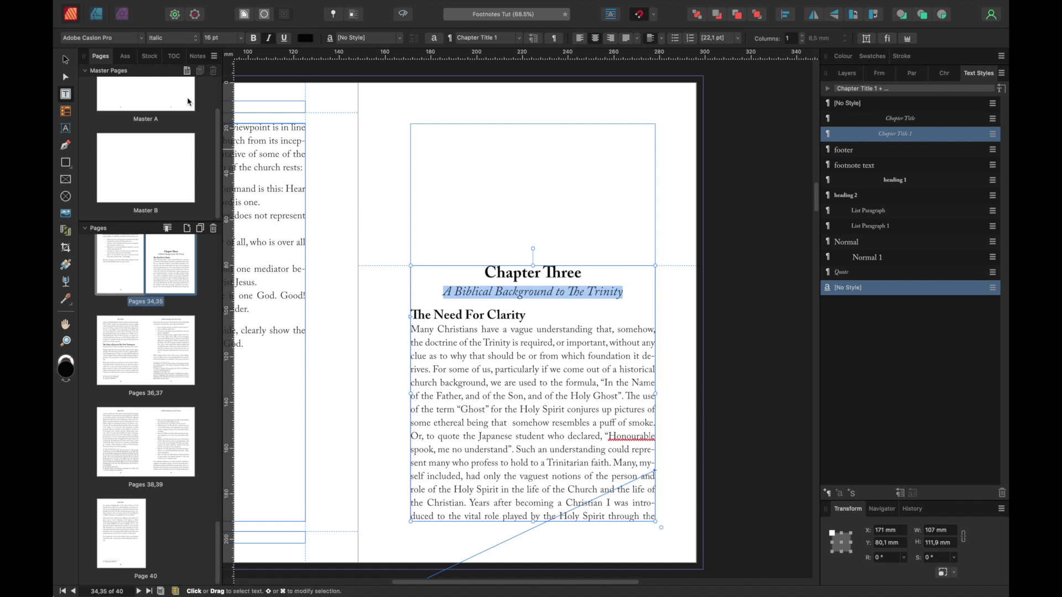
left_click(167, 228)
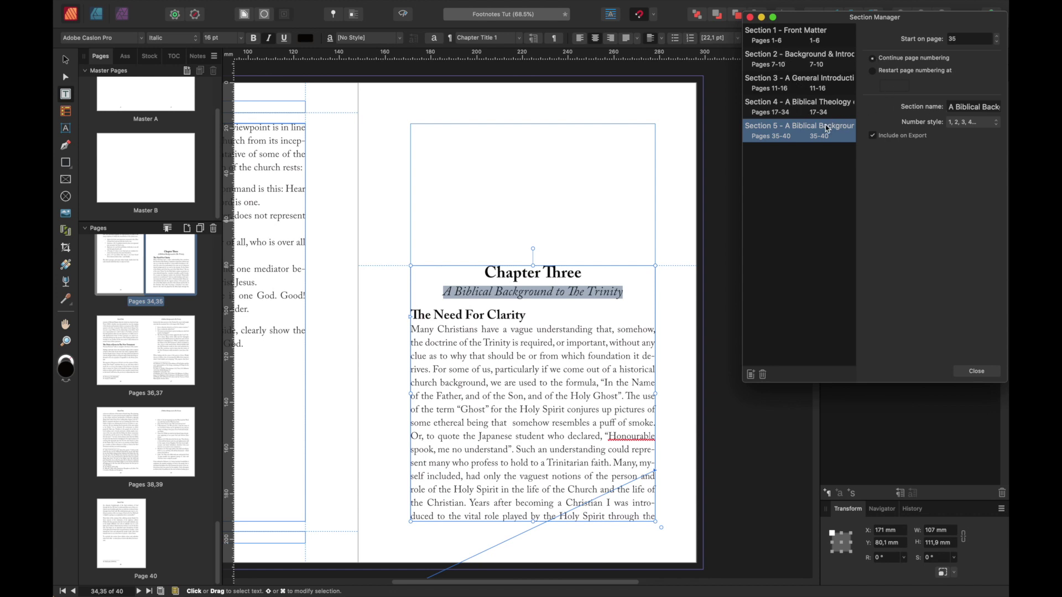
mouse_move(744, 128)
left_mouse_down()
mouse_move(559, 132)
mouse_move(828, 134)
mouse_move(736, 134)
left_mouse_up()
left_click(993, 371)
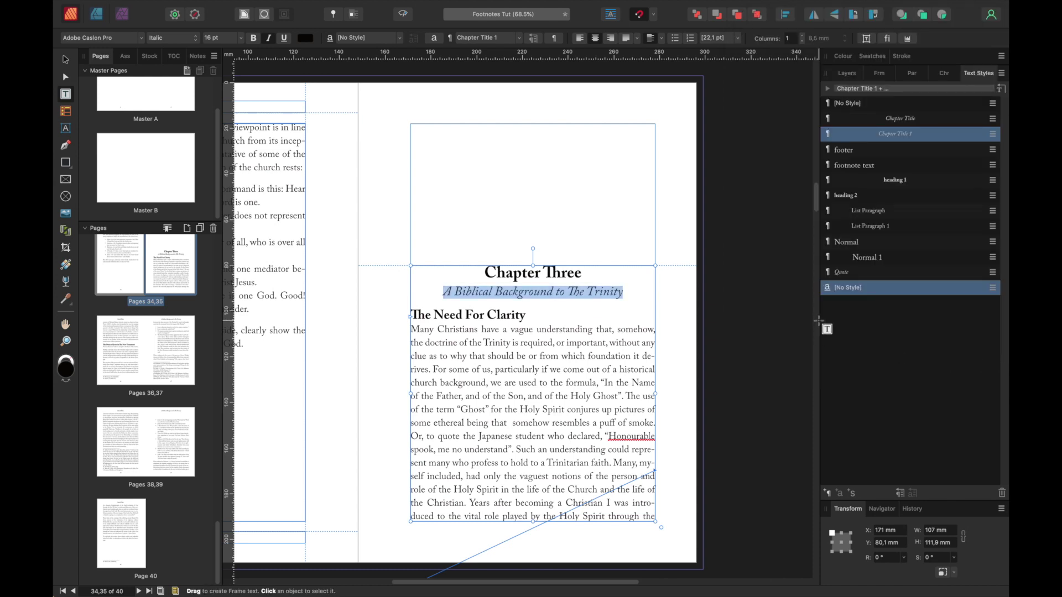
Step: Fit the 34–35 spread, trial a left-aligned Chapter Three subtitle, then revert it to centred
left_click(627, 292)
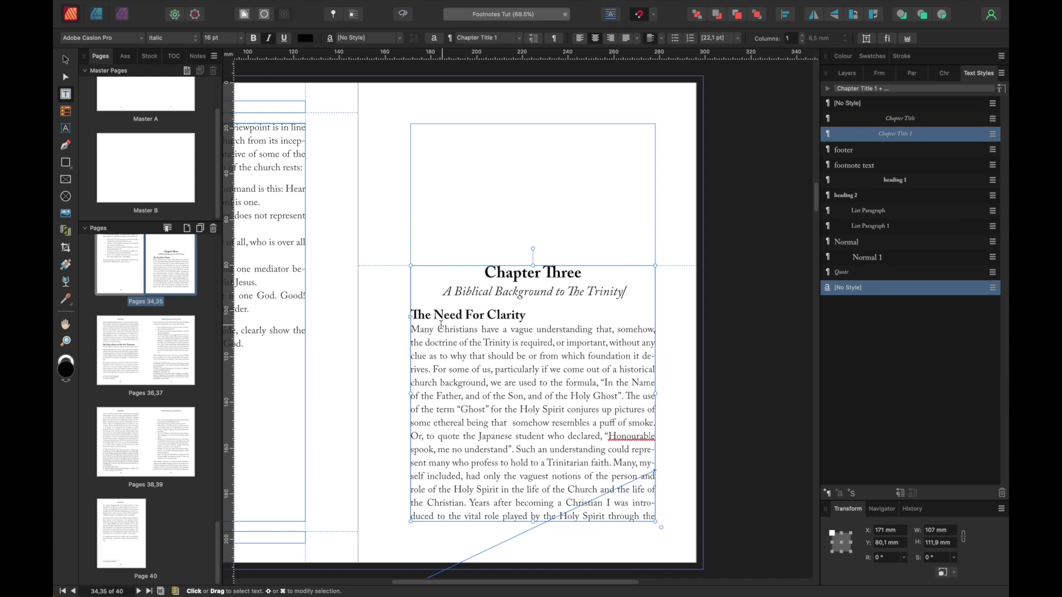
key("super+0")
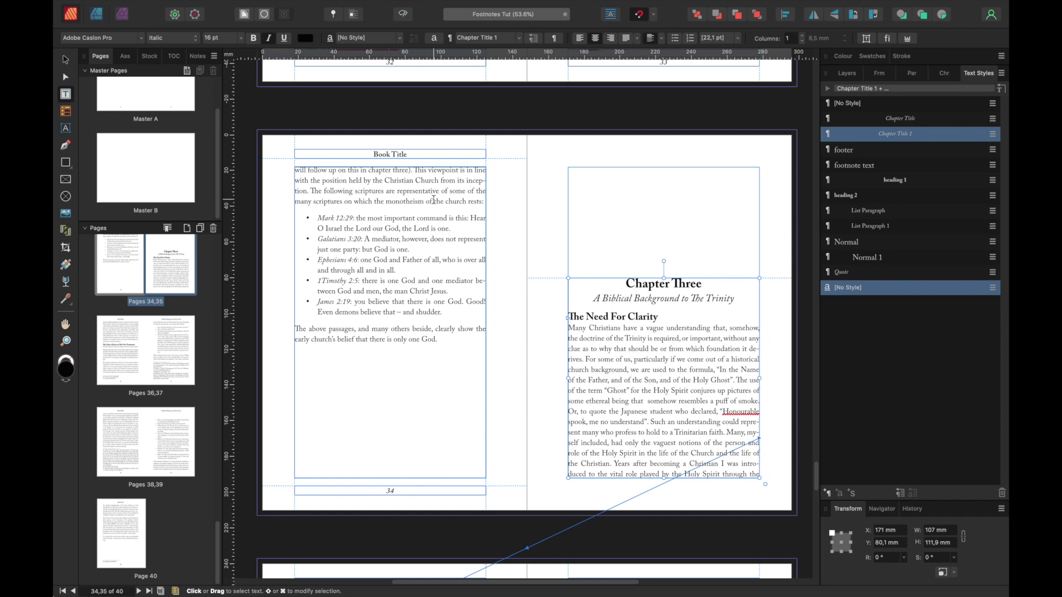
key("super+z")
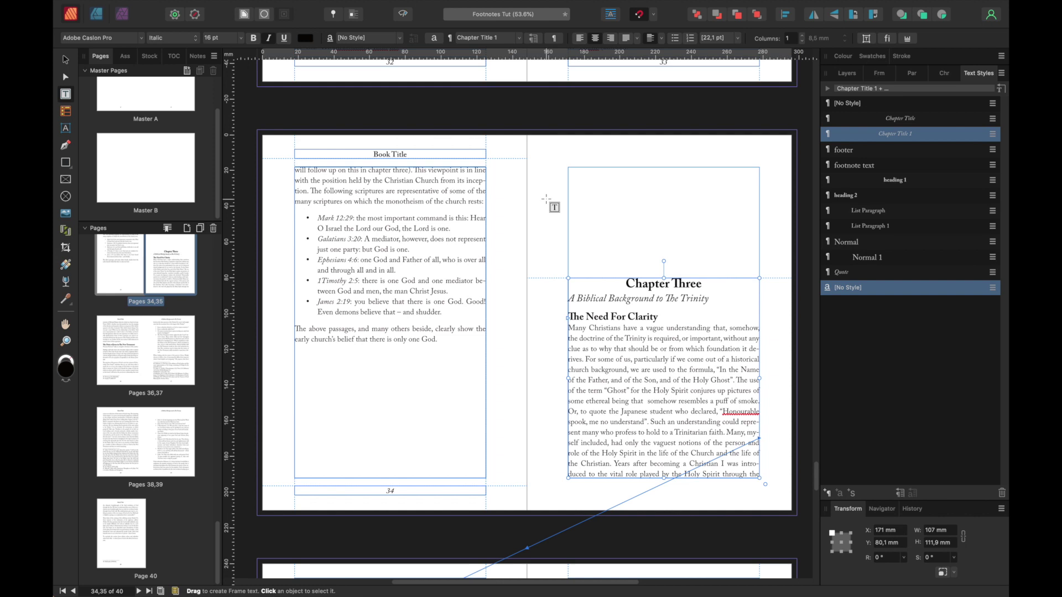
key("super+shift+z")
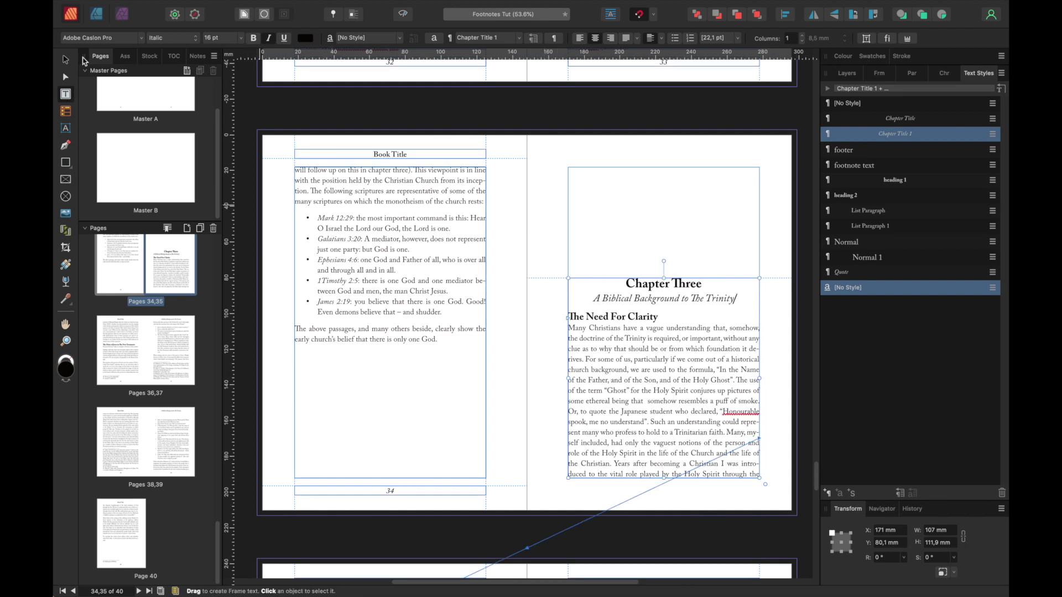
left_click(66, 59)
left_click(694, 115)
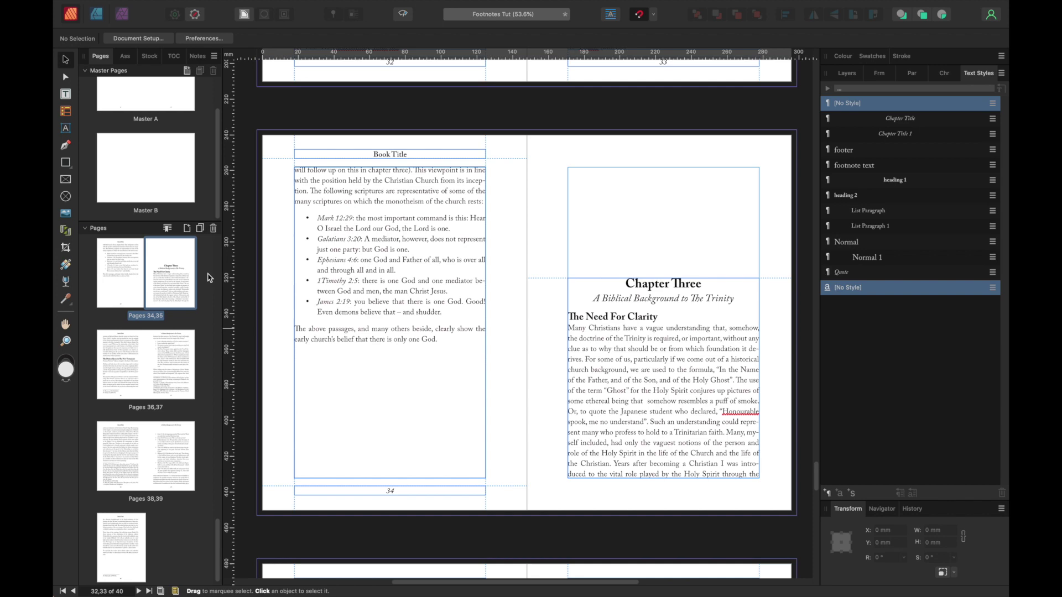
Step: Show the pages 34–35 spread in Preview Mode with every panel hidden
left_click(194, 538)
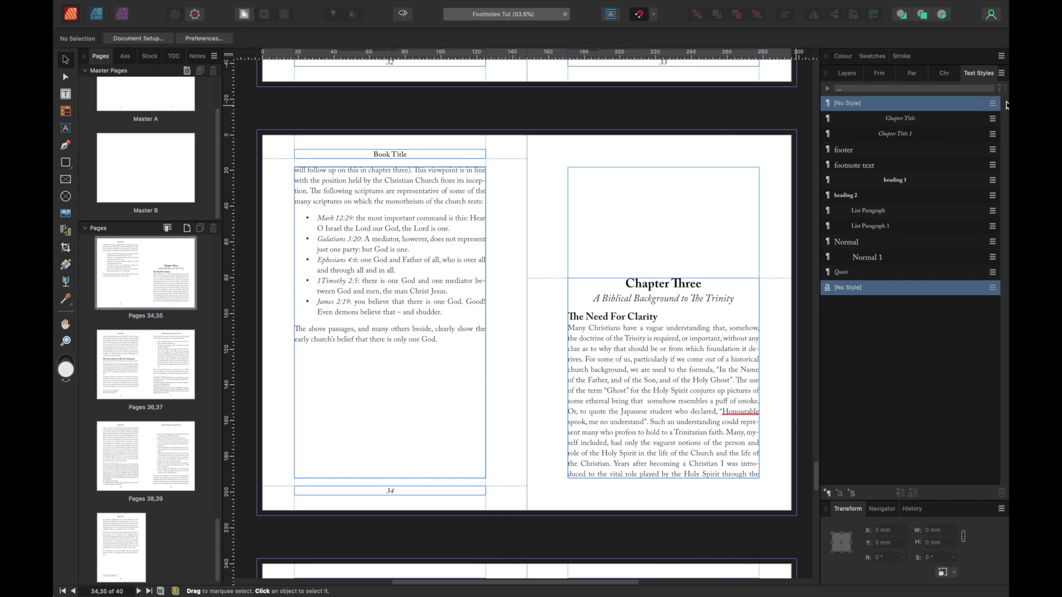
key("Tab")
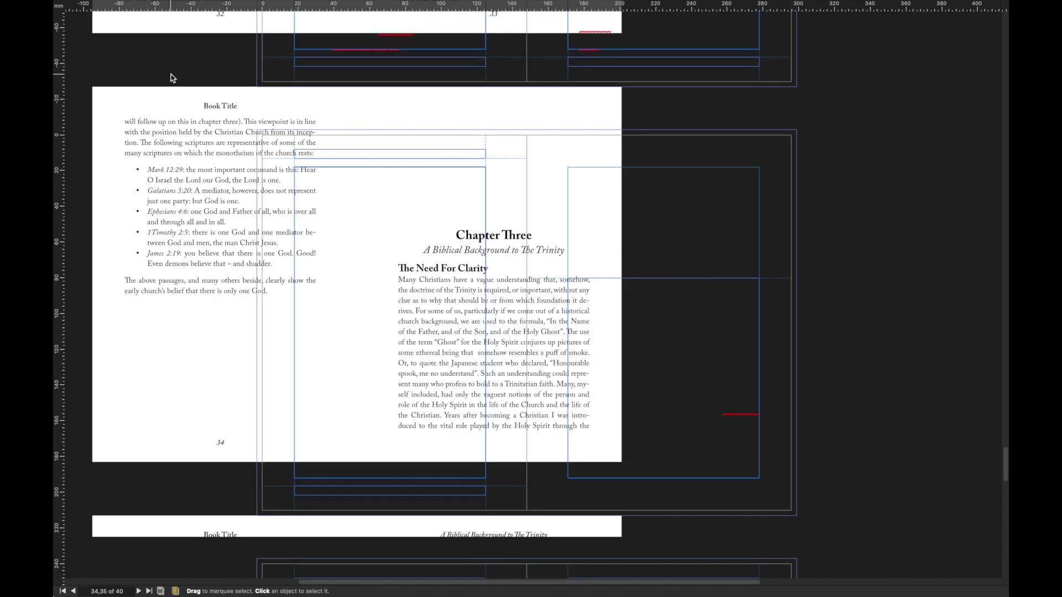
key("Tab")
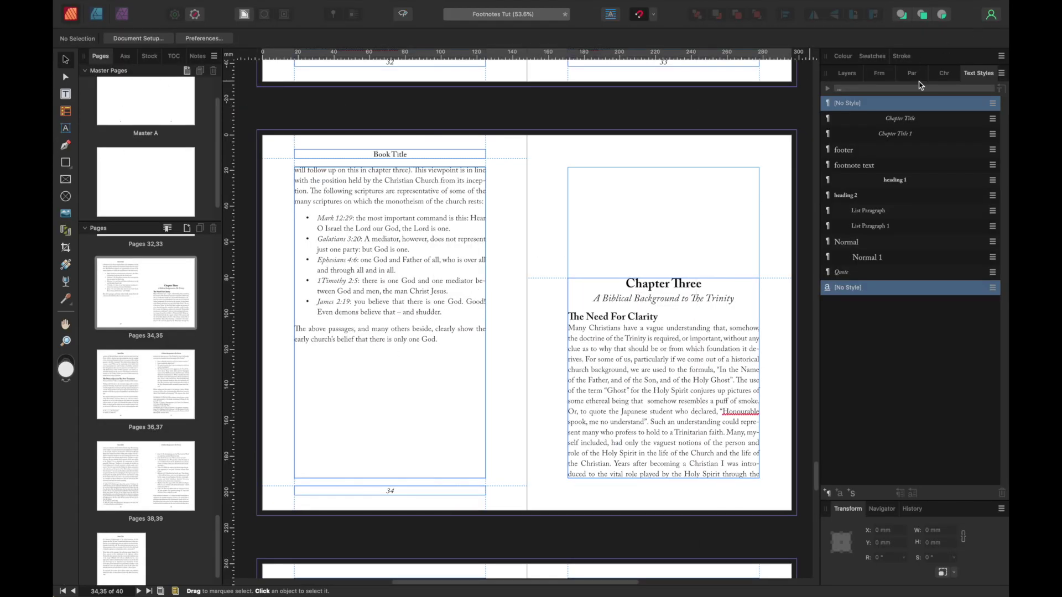
key("Tab")
key("Tab")
mouse_move(372, 5)
left_click(403, 15)
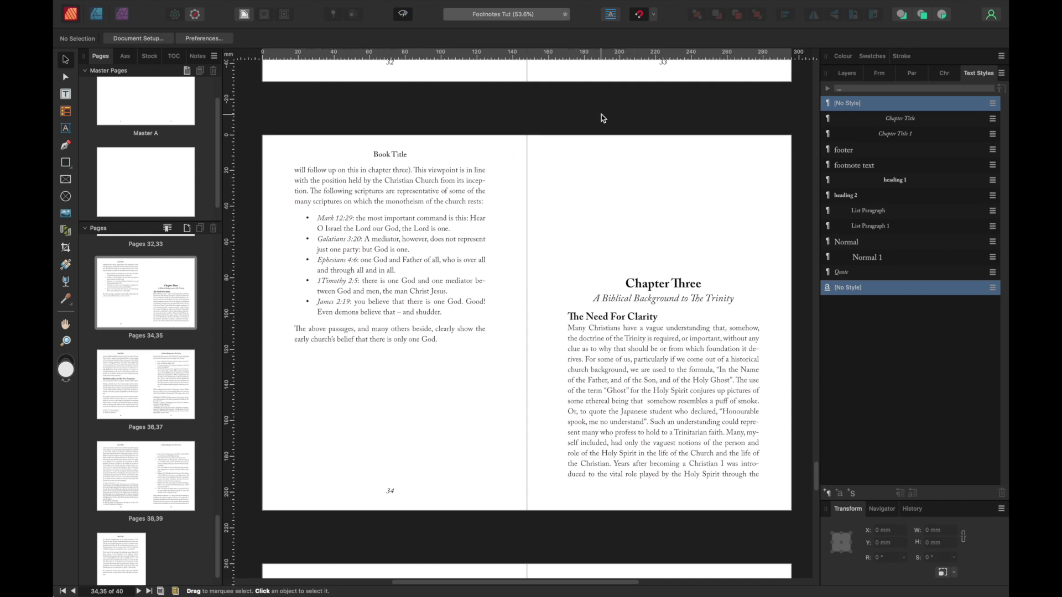
key("Tab")
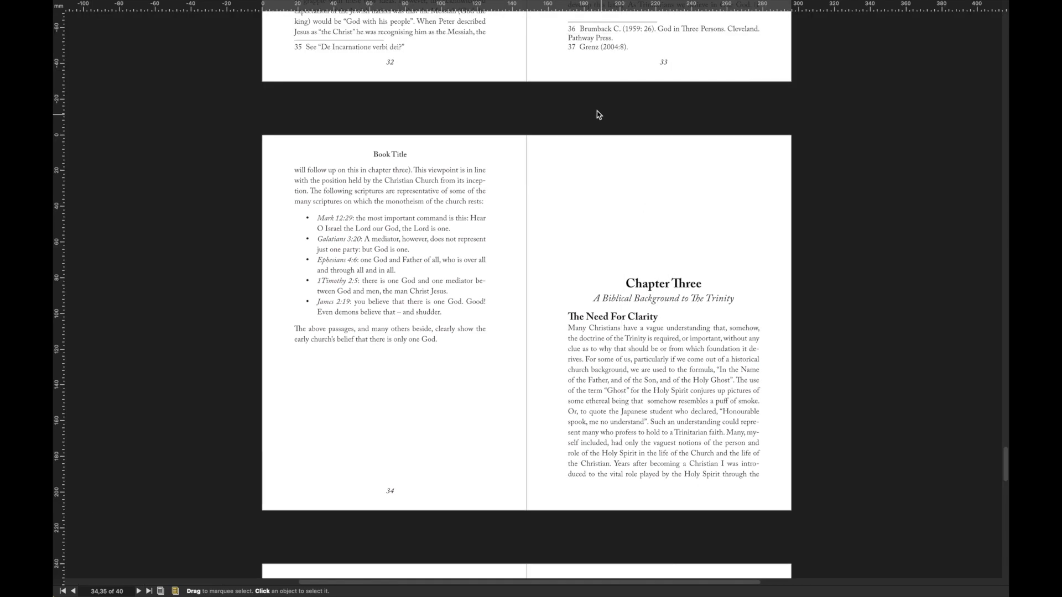
Step: Scroll back up to the book's opening so title page 1 and pages 2–3 show
scroll(833, 290, "up", 10)
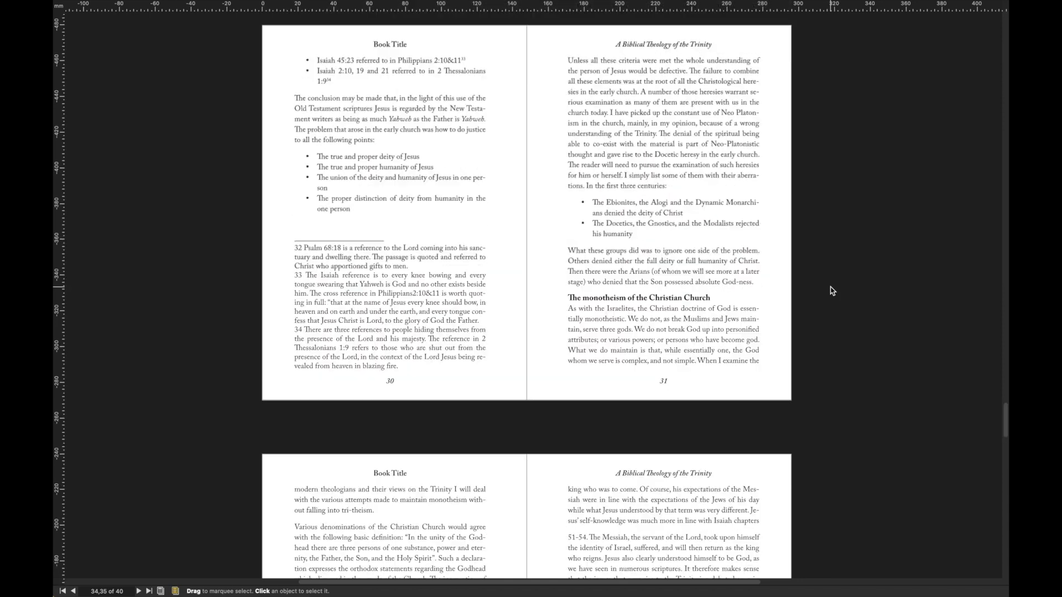
scroll(832, 291, "up", 8)
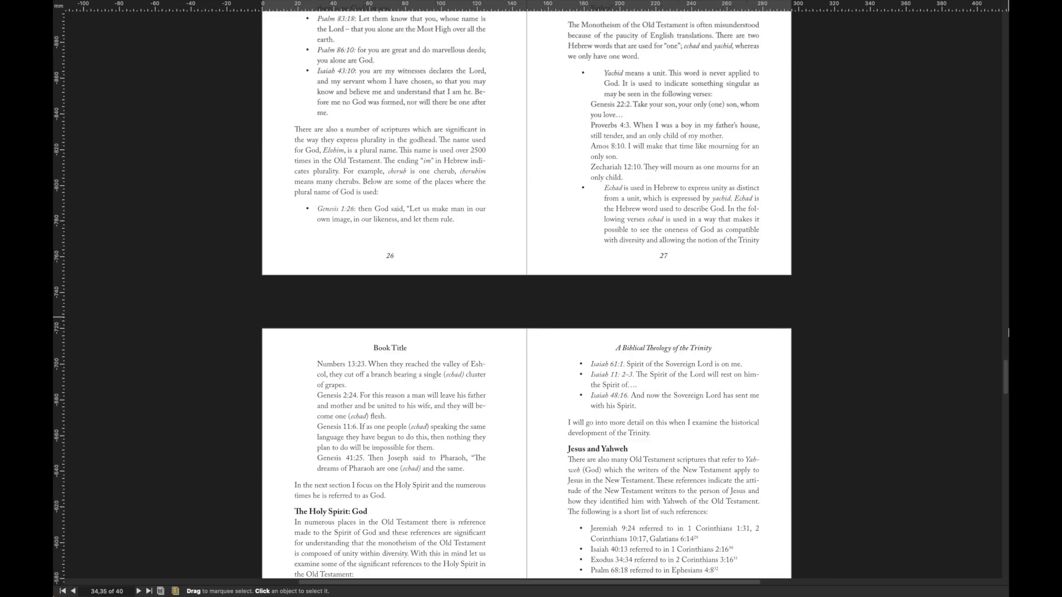
left_click_drag(1005, 376, 1007, 255)
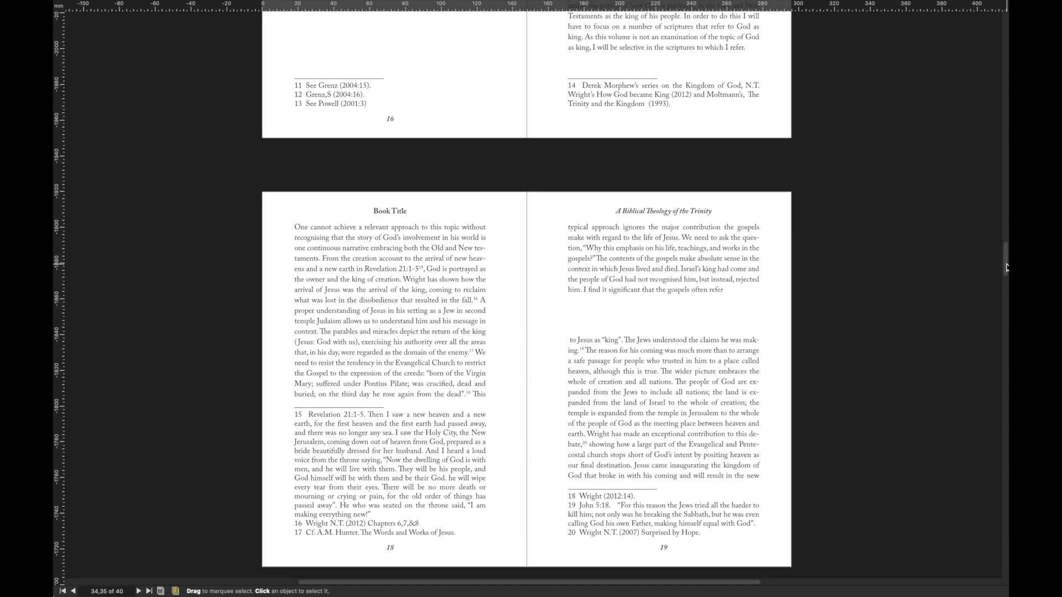
left_click_drag(1006, 265, 1000, 38)
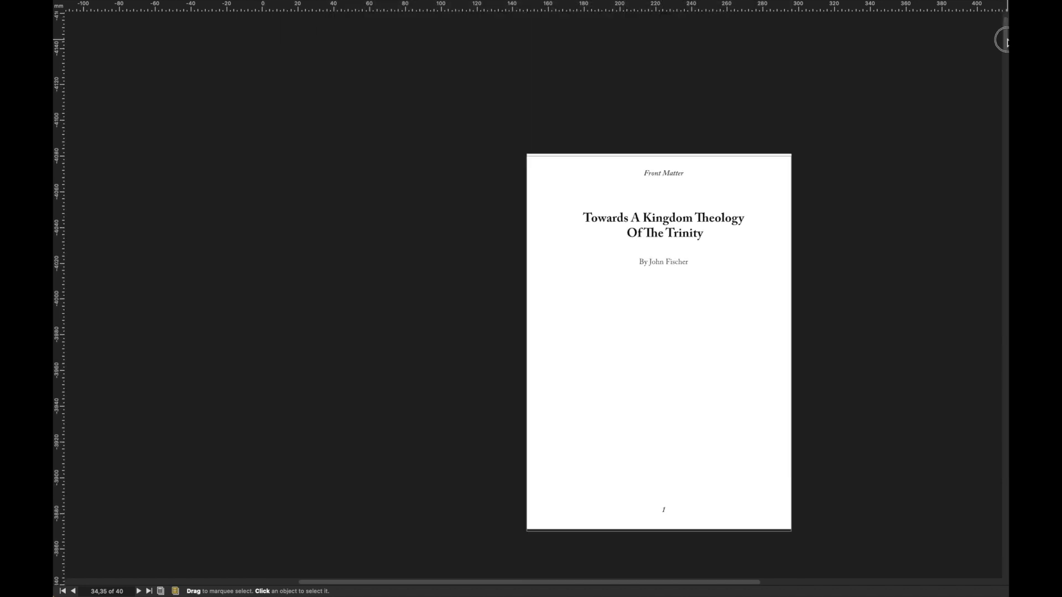
scroll(839, 339, "down", 5)
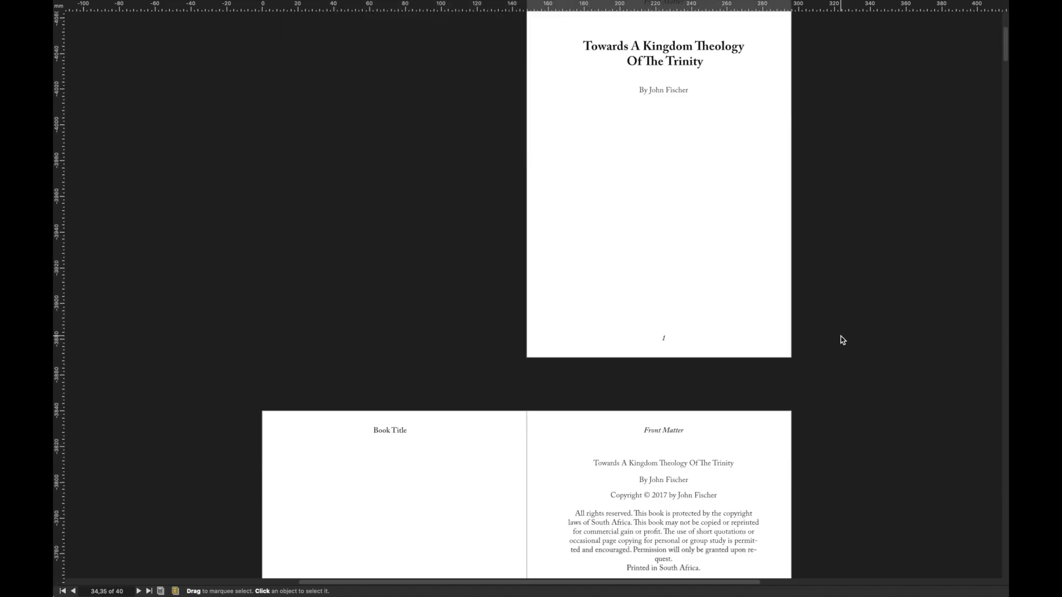
scroll(841, 337, "up", 3)
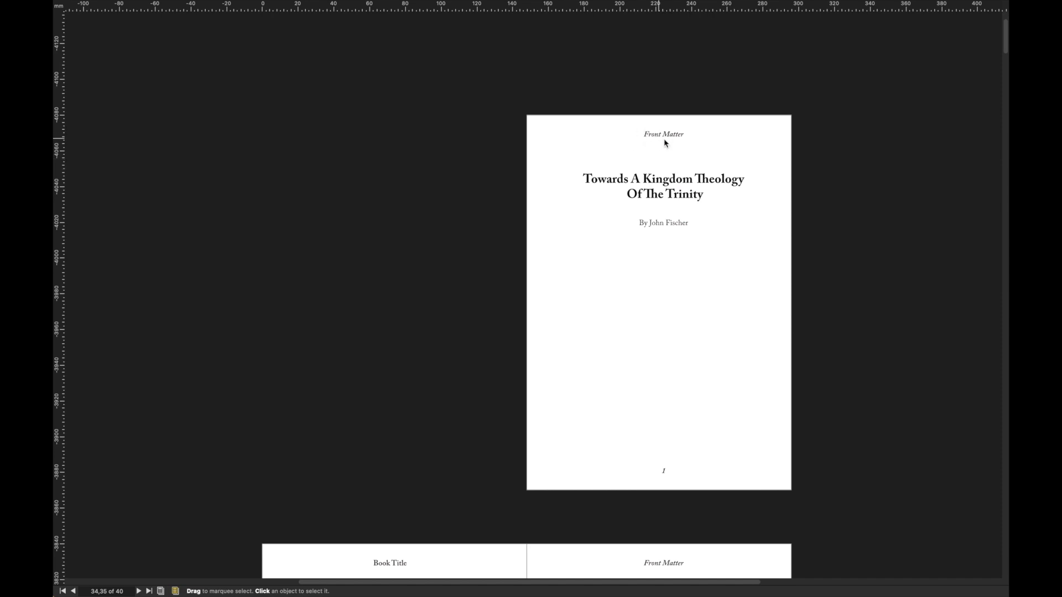
scroll(679, 298, "down", 3)
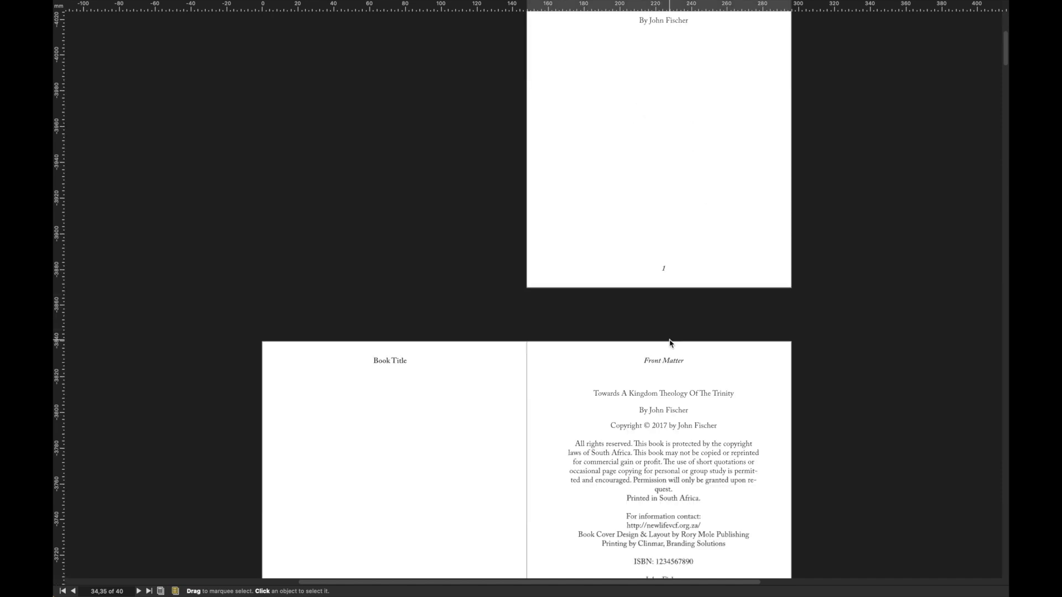
scroll(647, 365, "down", 3)
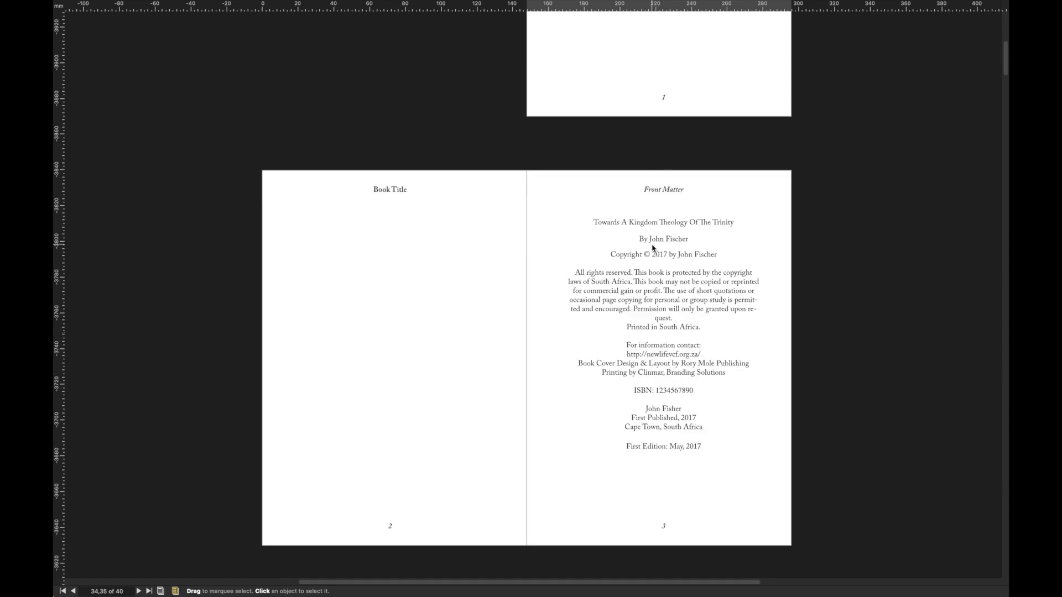
Step: Bring the panels back and turn guides and frame outlines on again
key("Tab")
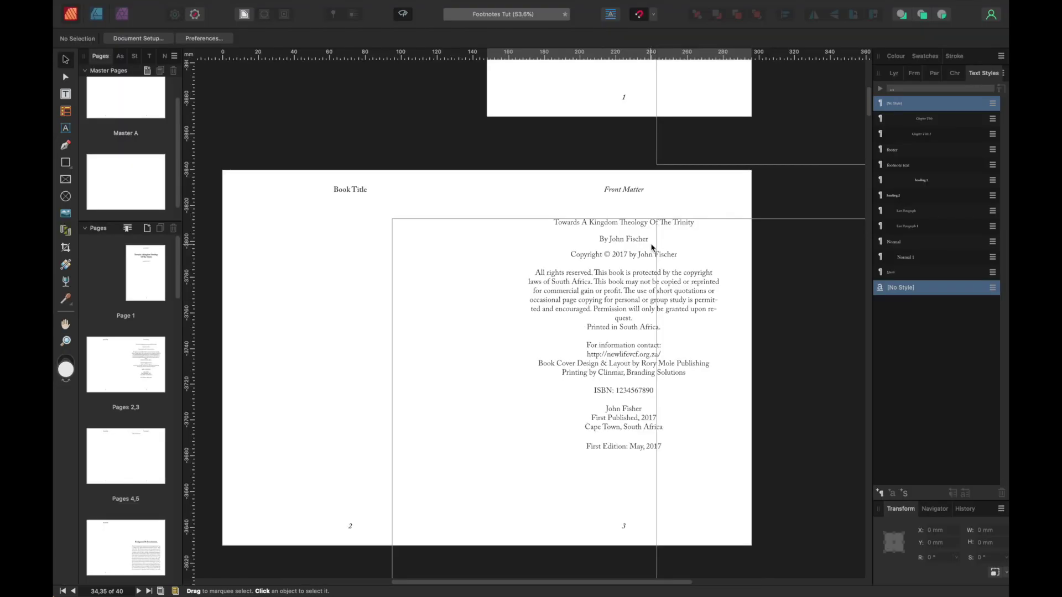
scroll(744, 263, "up", 6)
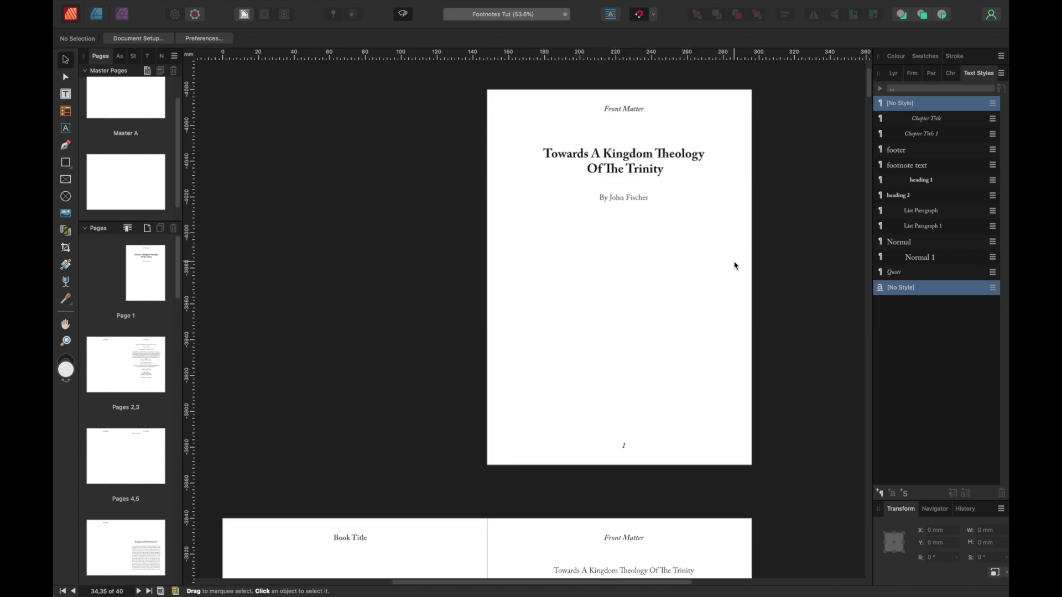
left_click(404, 15)
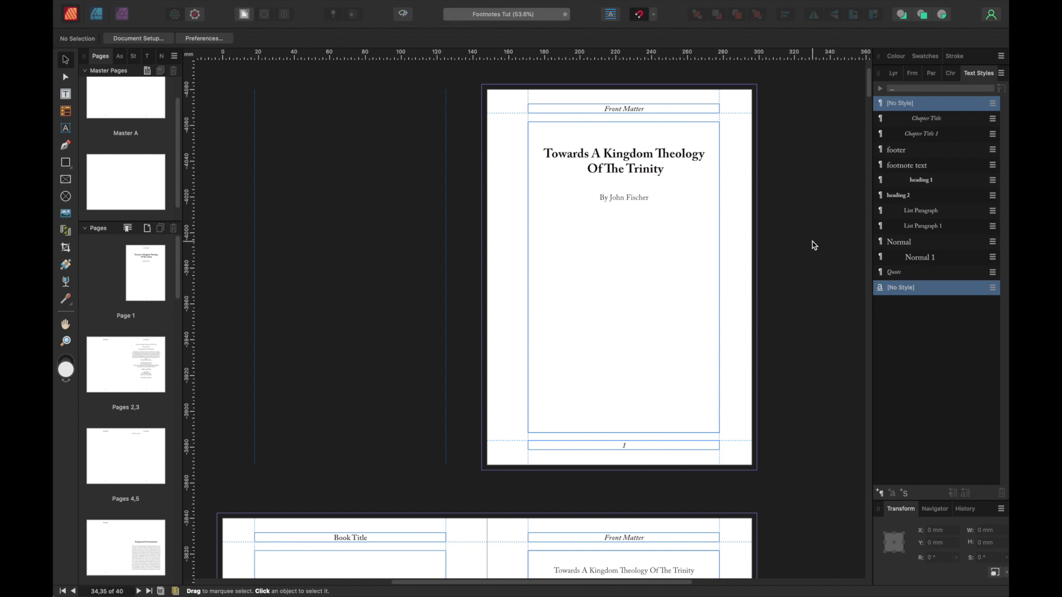
Step: Select spreads 2–3 through 6–7 together in the Pages panel
left_click(148, 262)
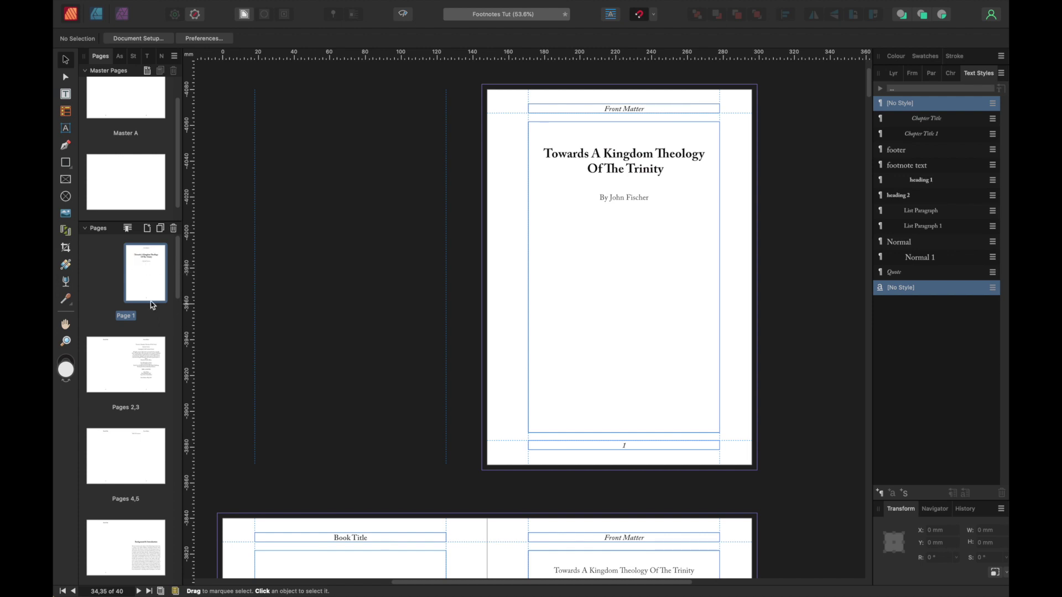
scroll(151, 300, "down", 1)
scroll(150, 300, "down", 3)
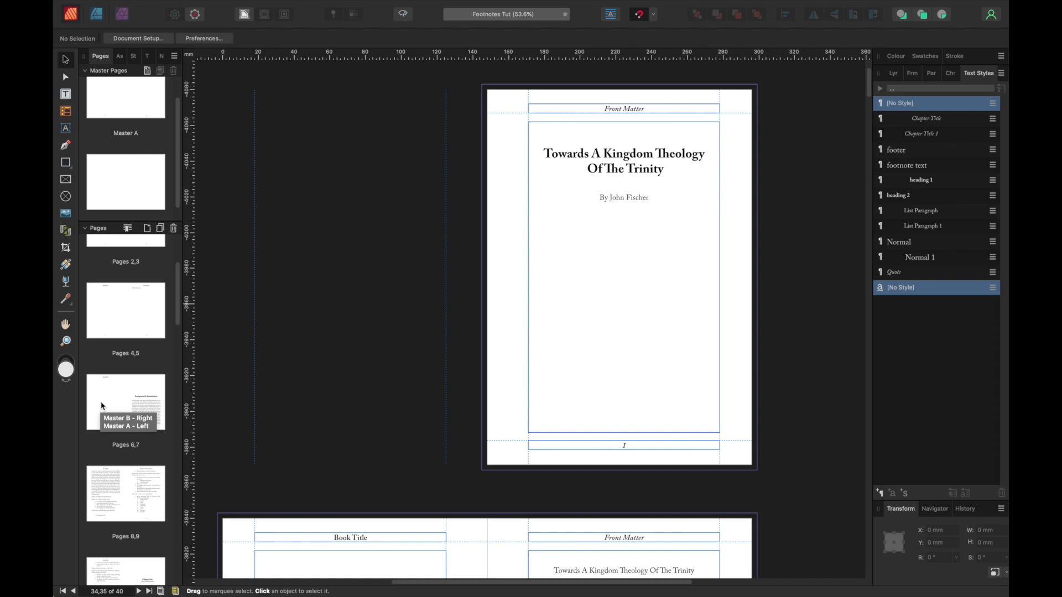
scroll(142, 275, "up", 4)
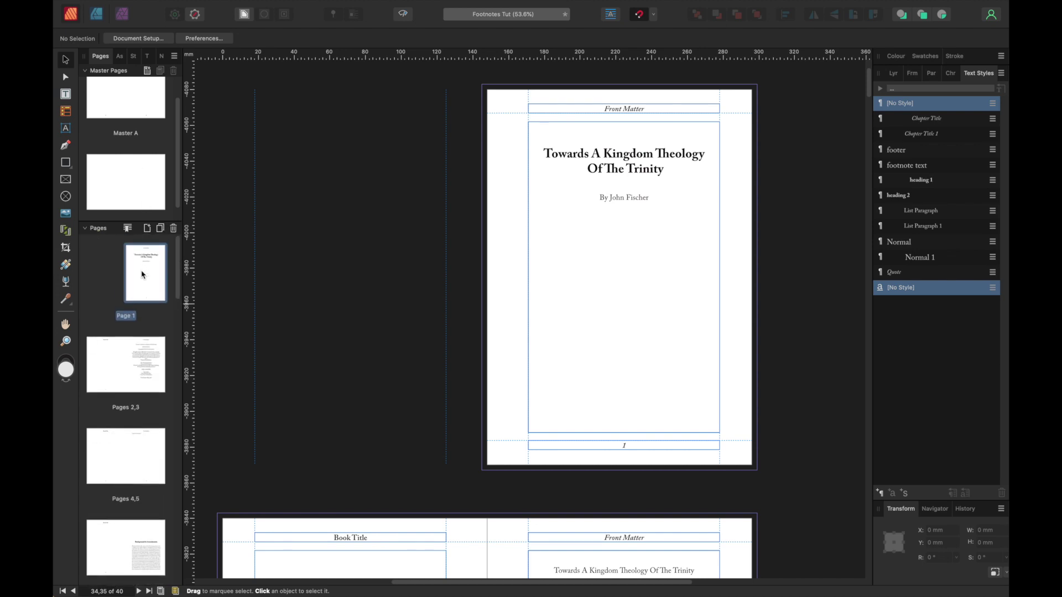
scroll(144, 279, "down", 7)
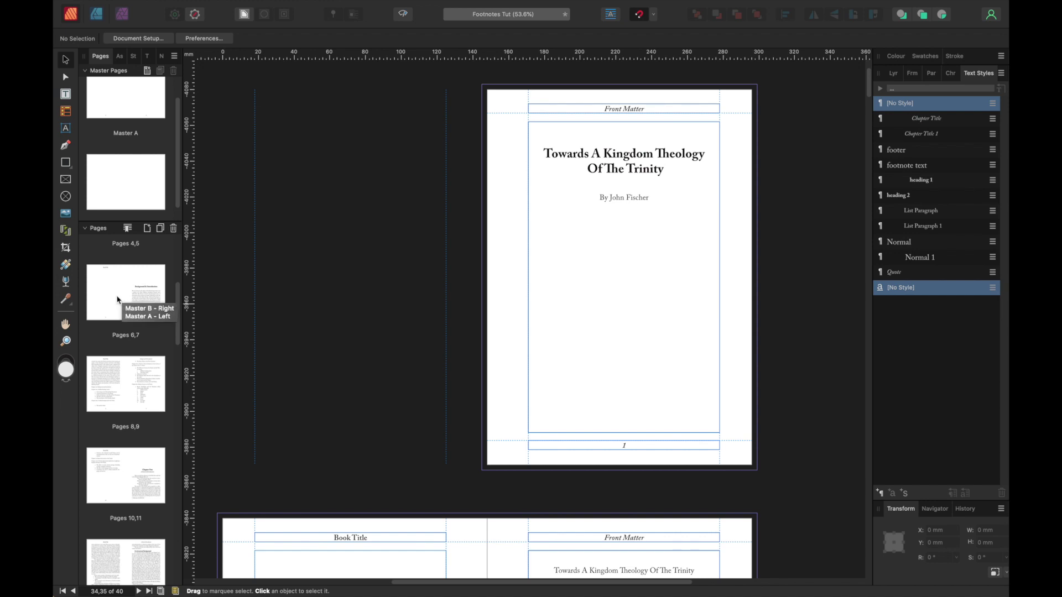
left_click(103, 295)
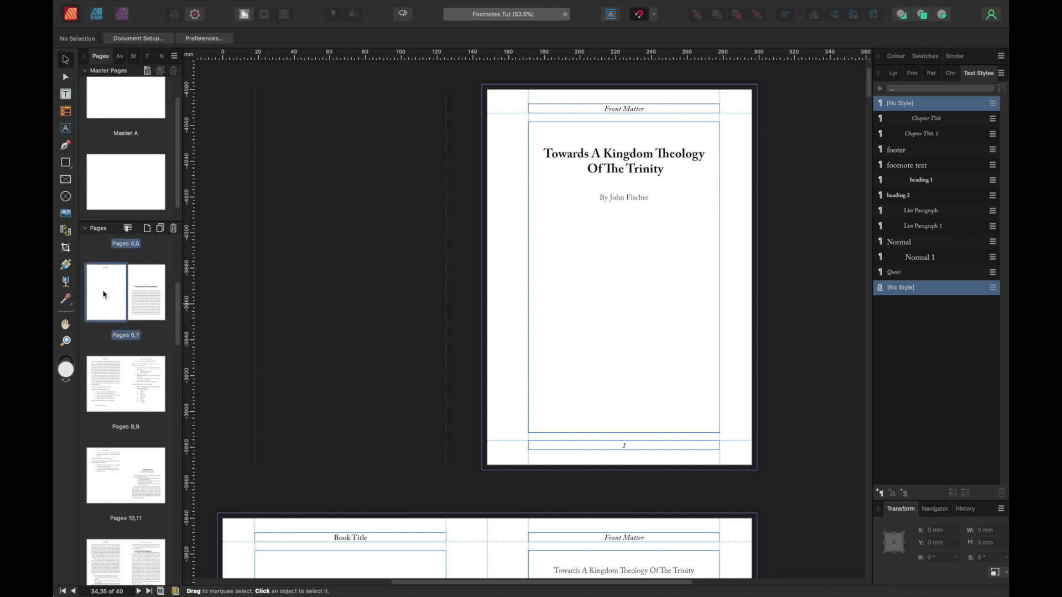
scroll(116, 281, "up", 3)
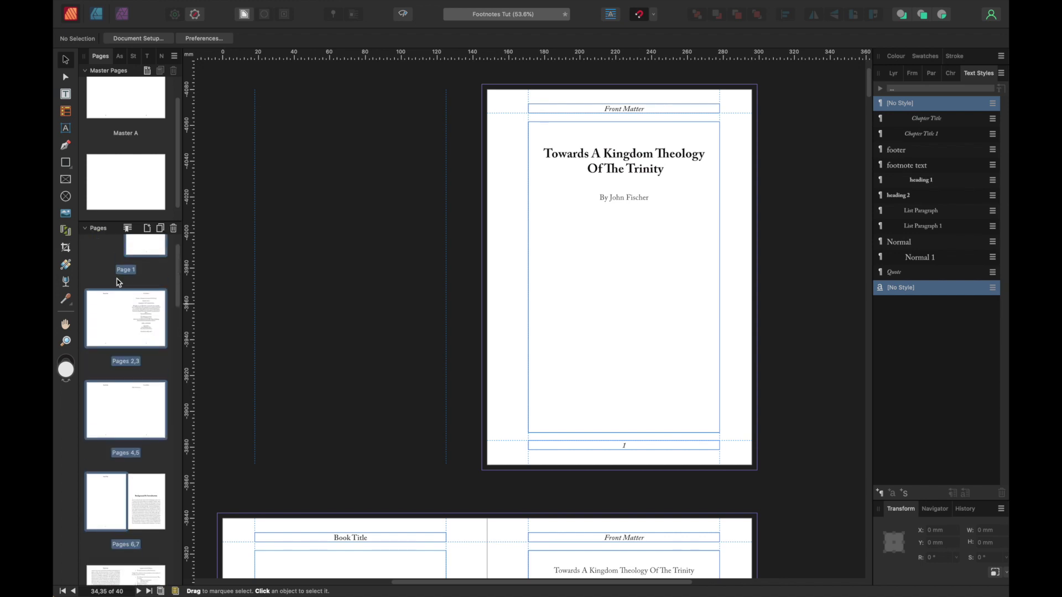
scroll(117, 281, "up", 2)
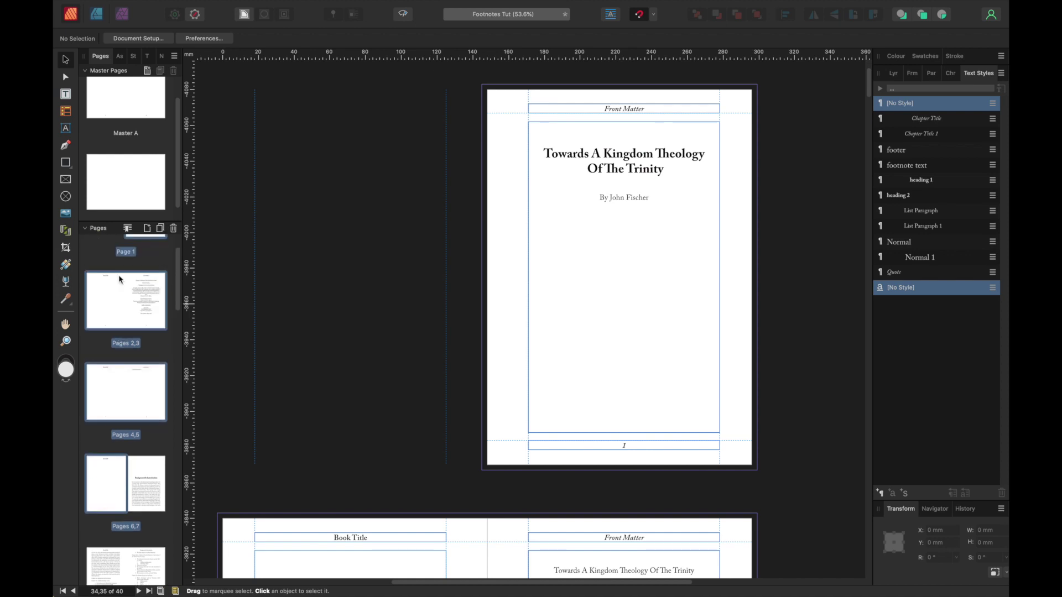
Step: Clear the masters from the selected pages 2–7
right_click(108, 296)
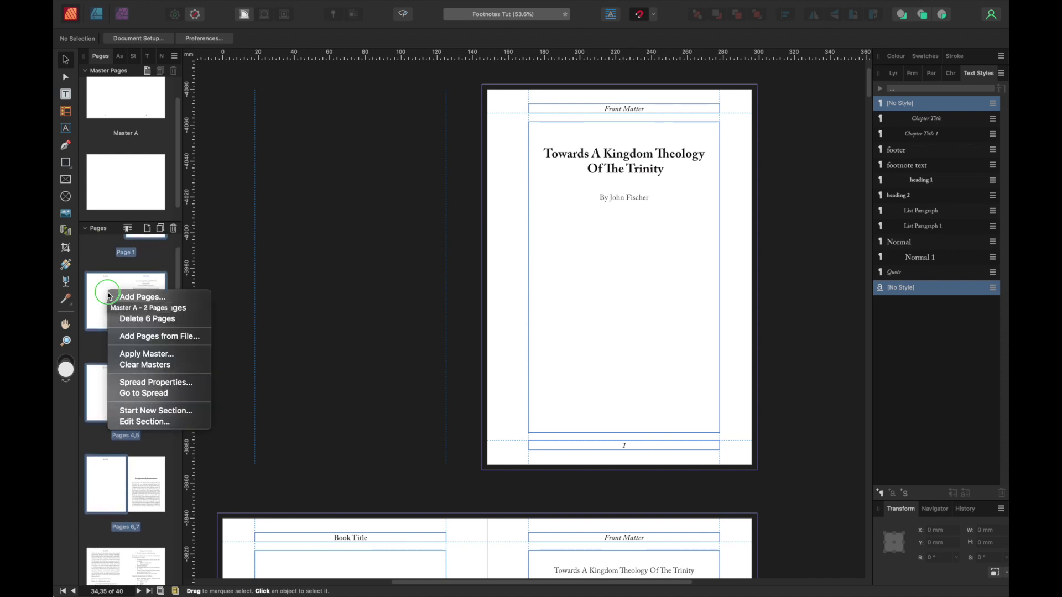
left_click(152, 366)
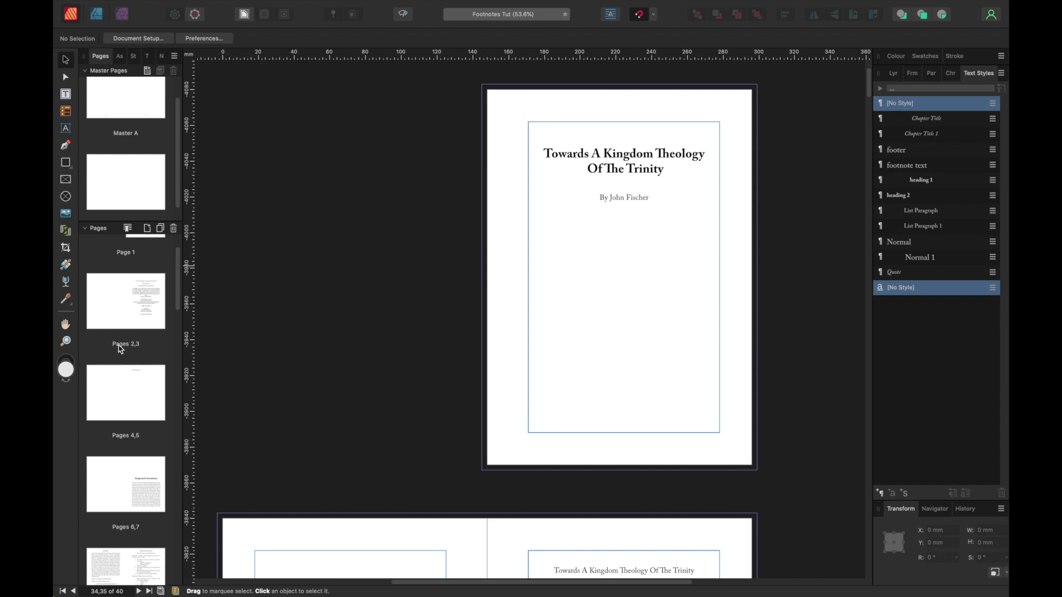
Step: Step through the 4–5 and 6–7 spreads to display the pages 8–9 spread
double_click(145, 385)
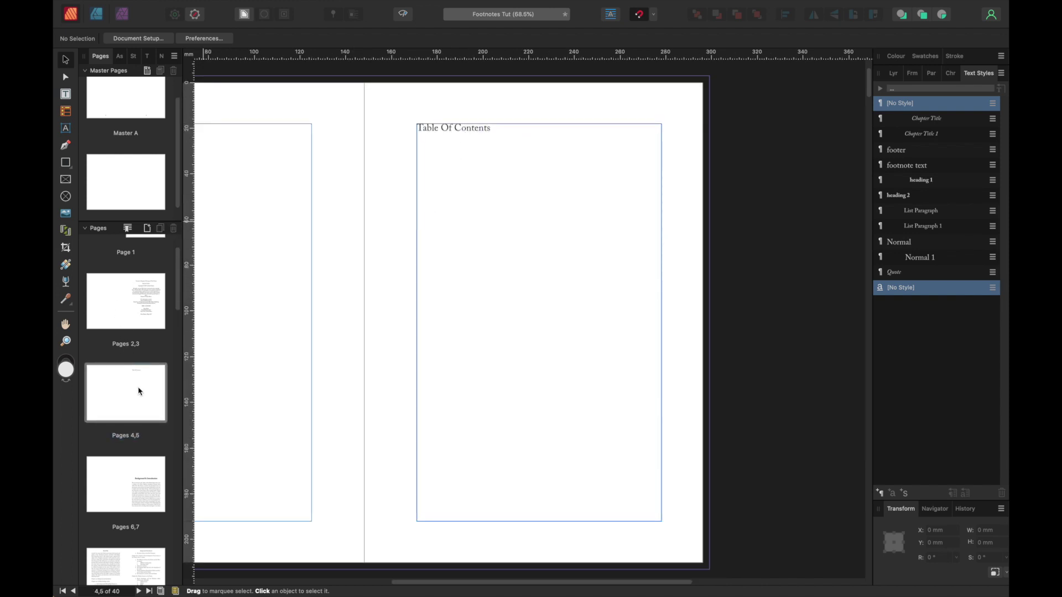
scroll(148, 381, "down", 5)
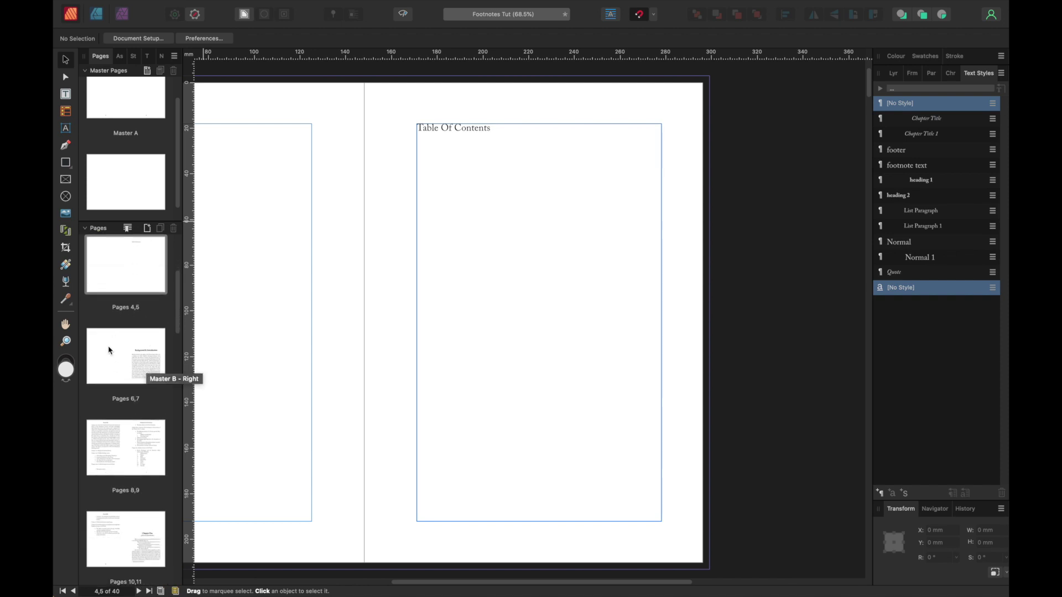
scroll(112, 343, "down", 2)
left_click(106, 302)
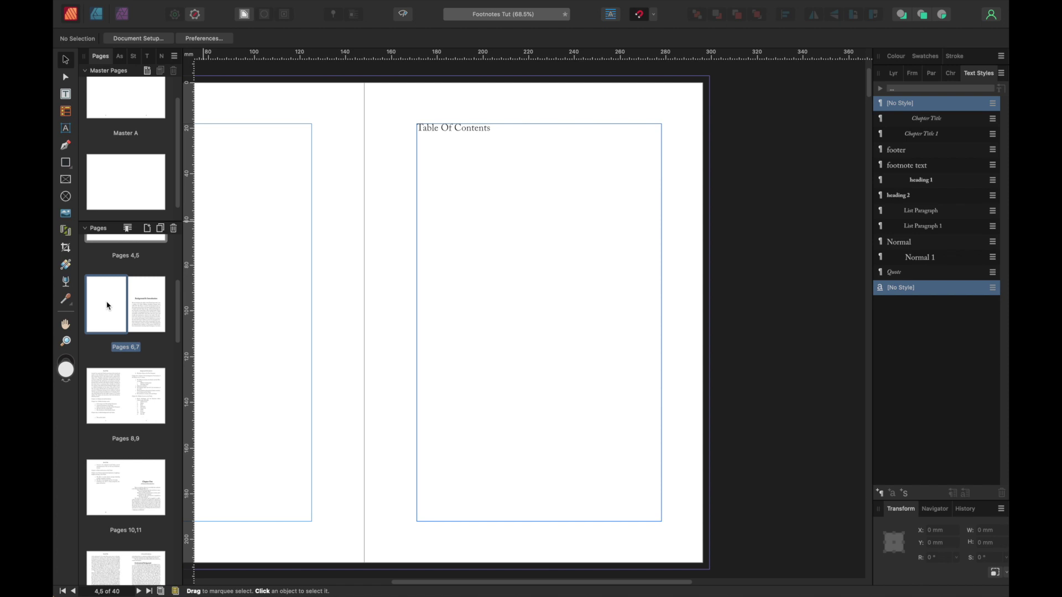
left_click(108, 304)
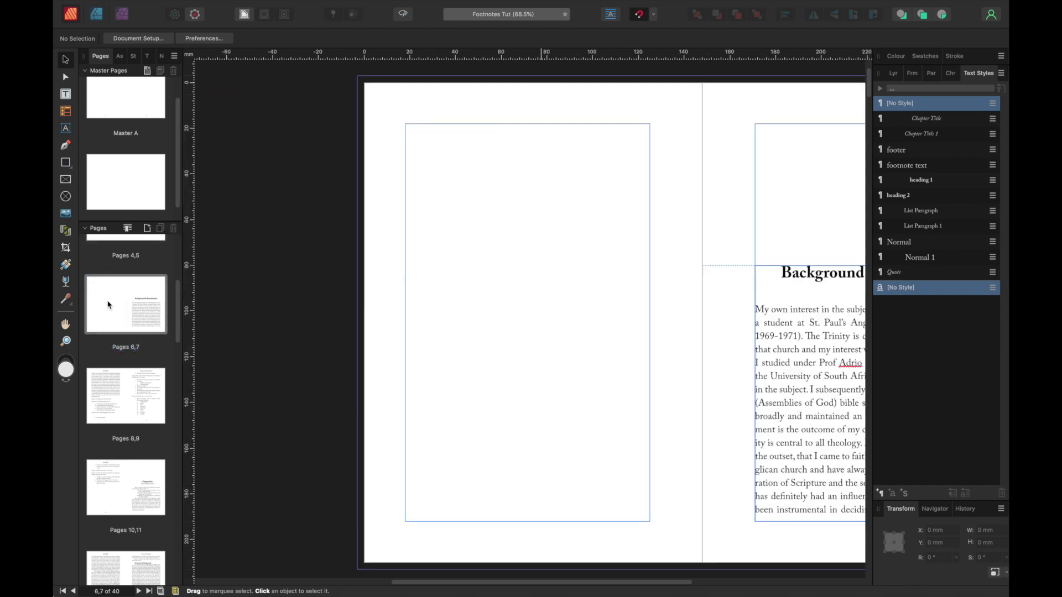
left_click(149, 300)
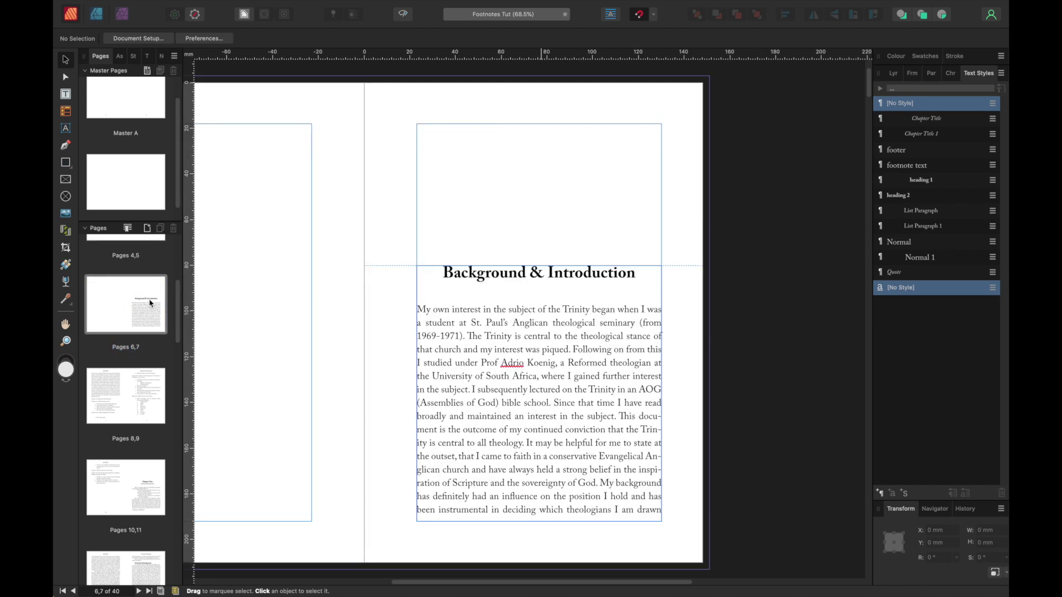
left_click(145, 311)
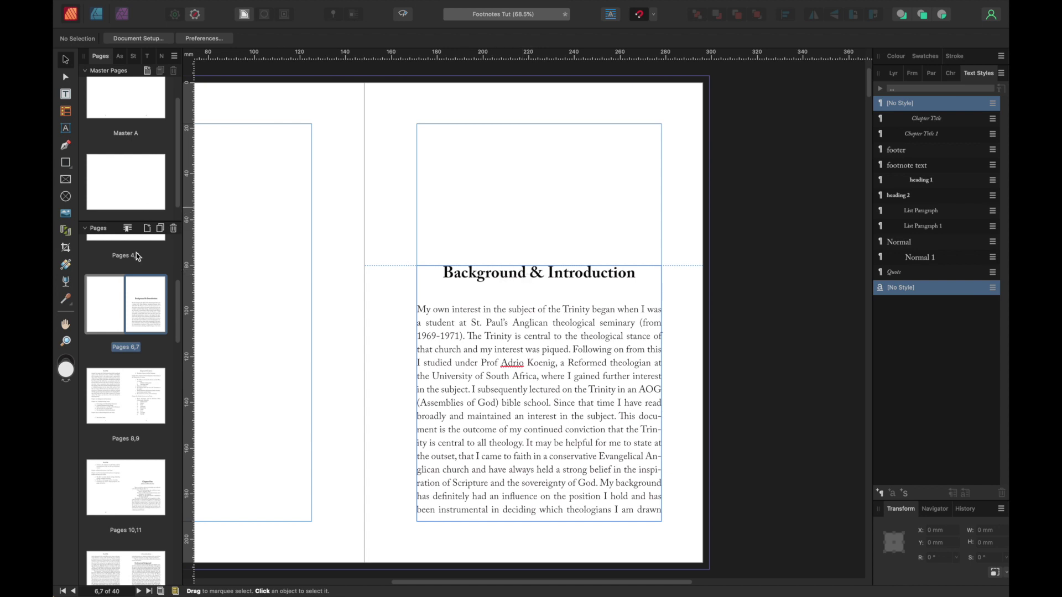
scroll(151, 307, "down", 2)
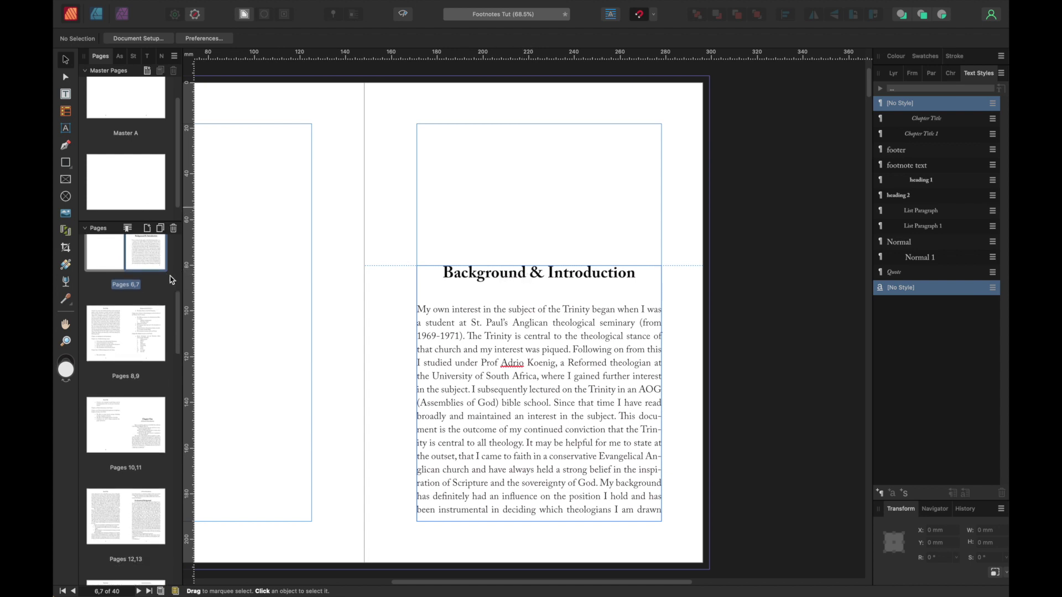
scroll(157, 250, "down", 1)
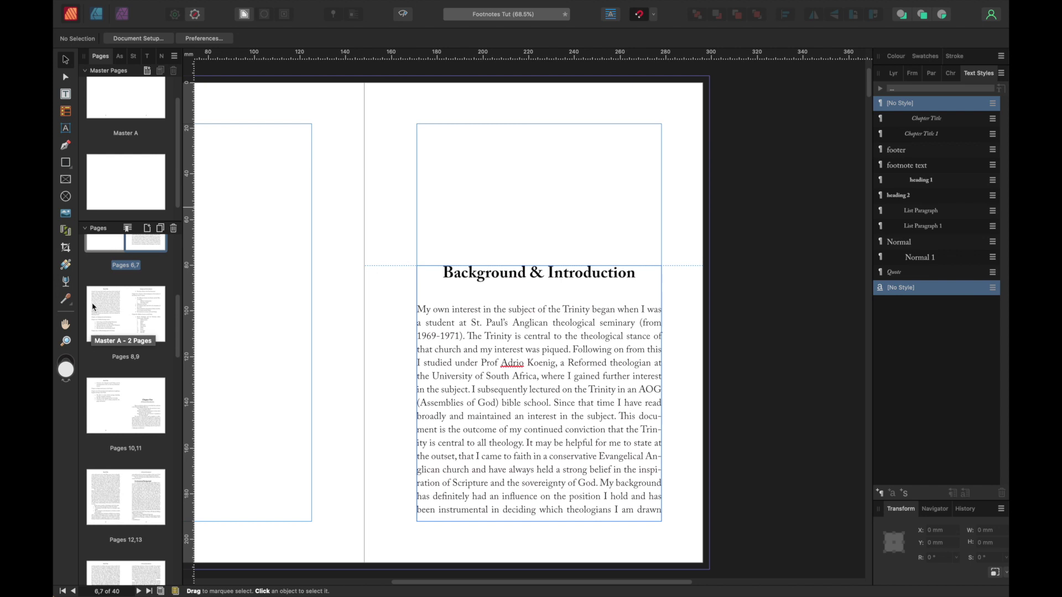
double_click(106, 300)
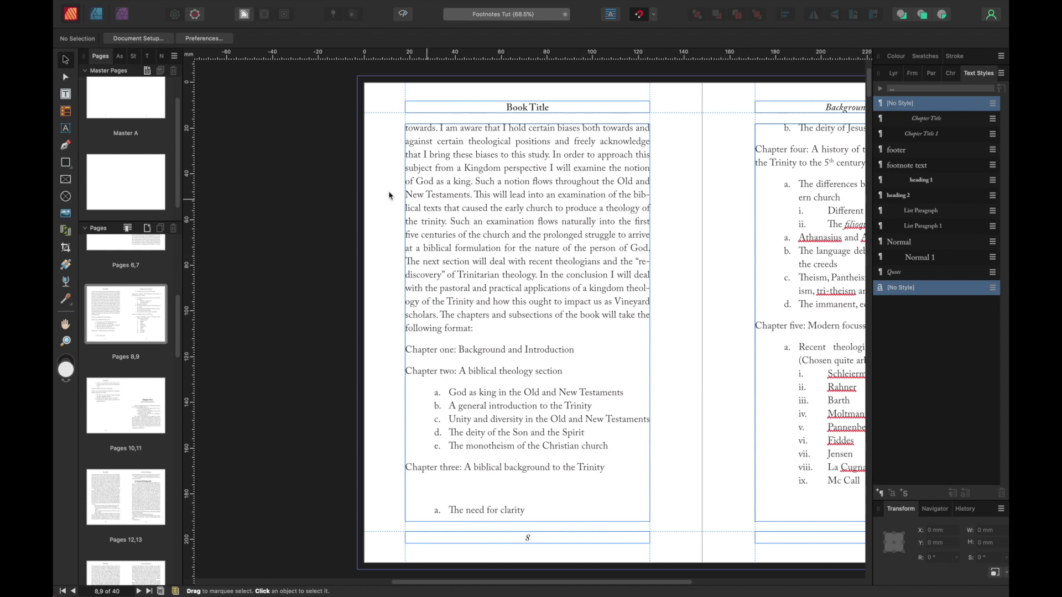
Step: Copy the title 'Towards A Kingdom Theology Of The Trinity' from the copyright page's text frame
scroll(150, 300, "up", 5)
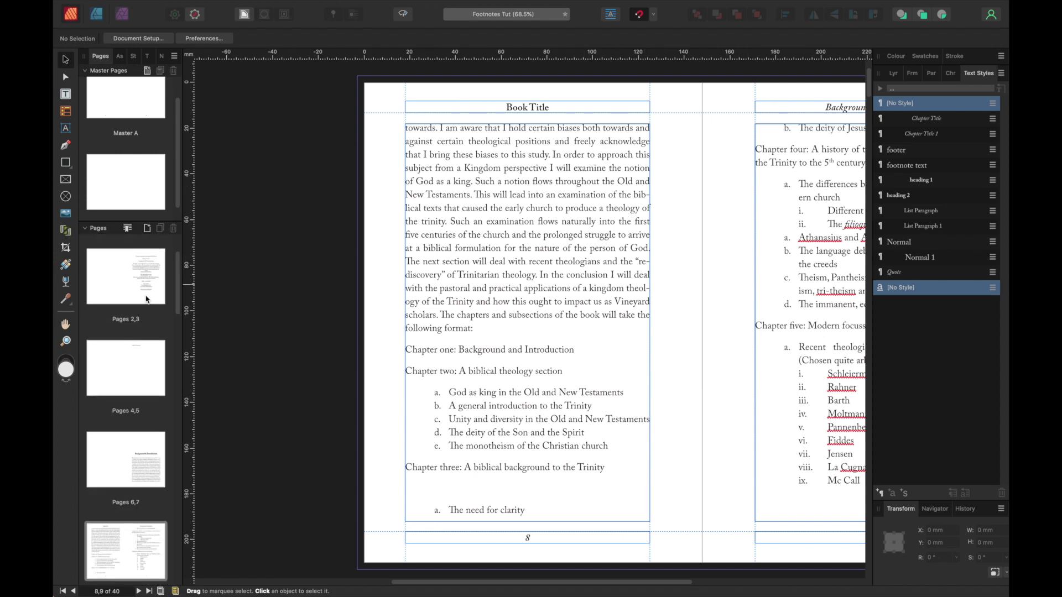
scroll(147, 299, "up", 2)
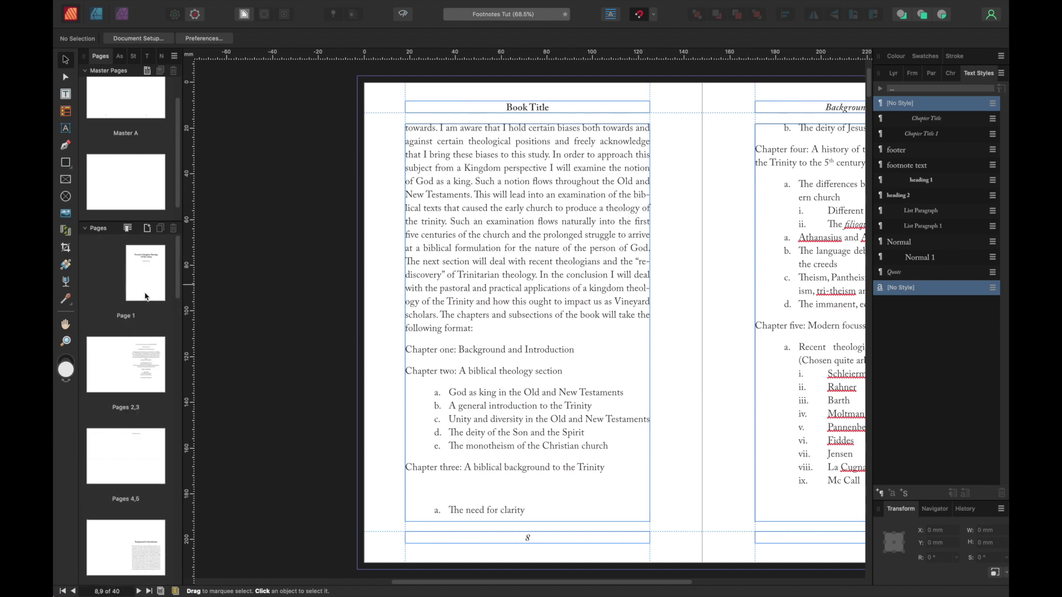
left_click(148, 354)
left_click_drag(631, 153, 441, 148)
double_click(630, 150)
right_click(542, 147)
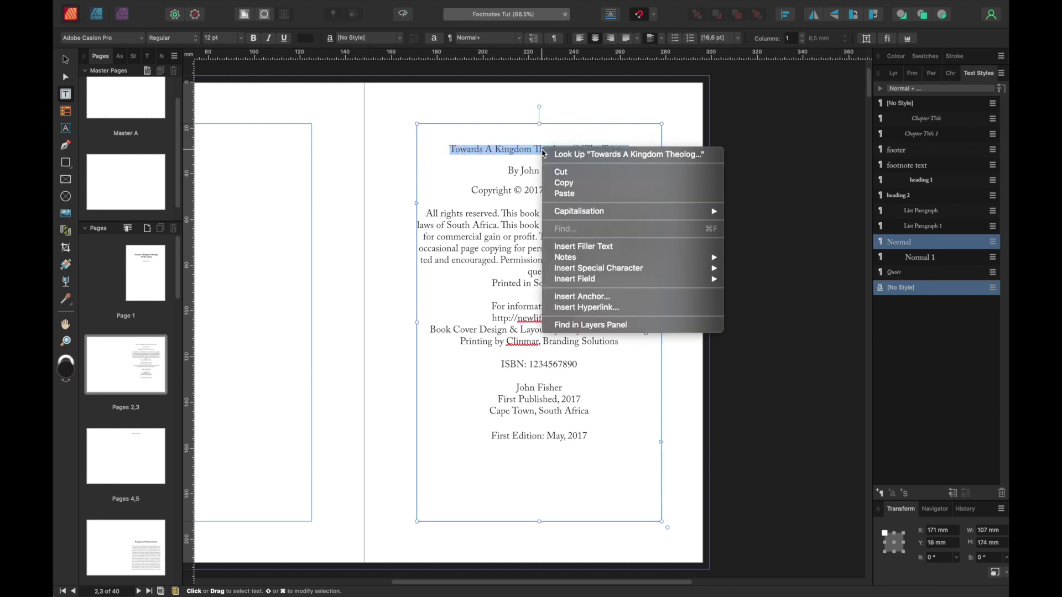
left_click(577, 184)
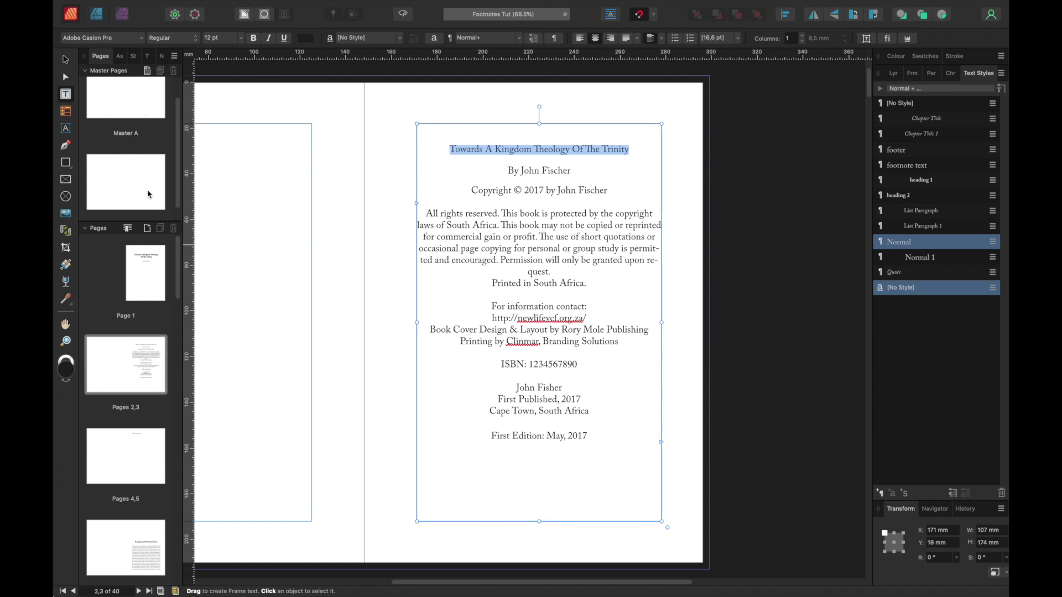
scroll(140, 129, "up", 2)
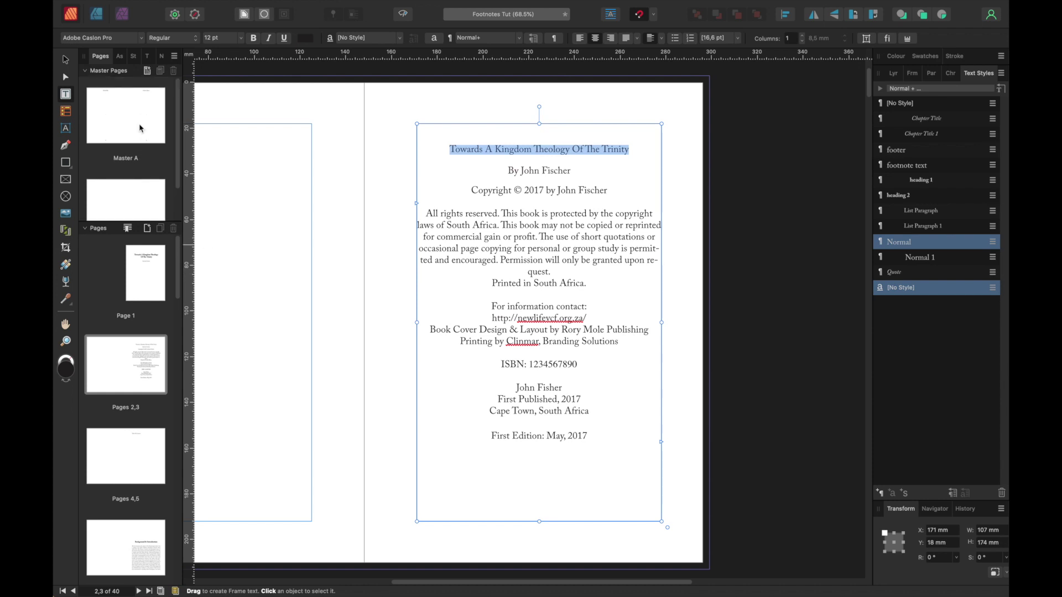
Step: Replace Master A's 'Book Title' header with the pasted book title, set in Semibold
double_click(104, 120)
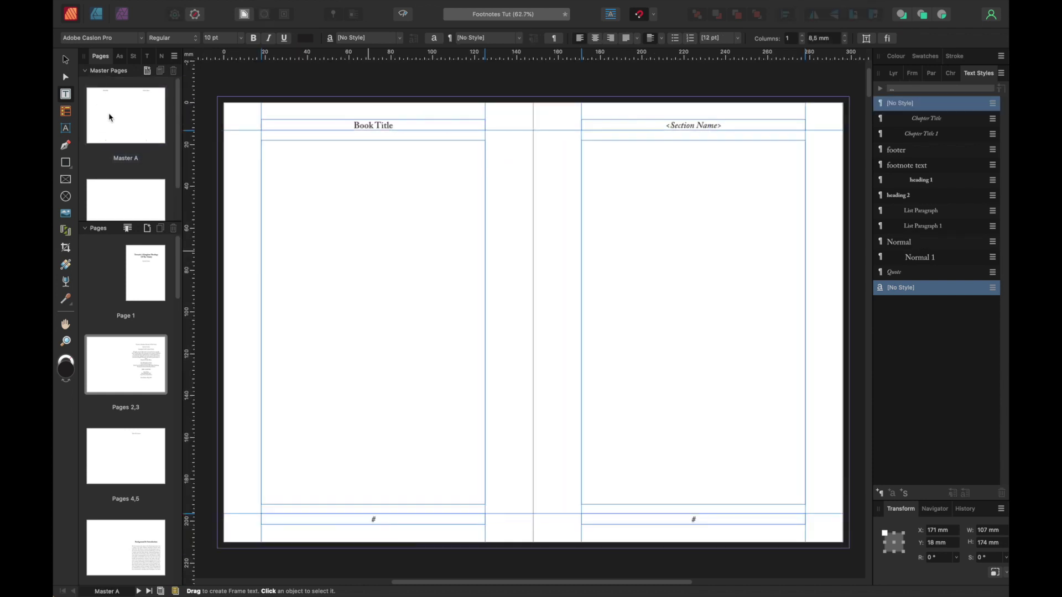
triple_click(376, 126)
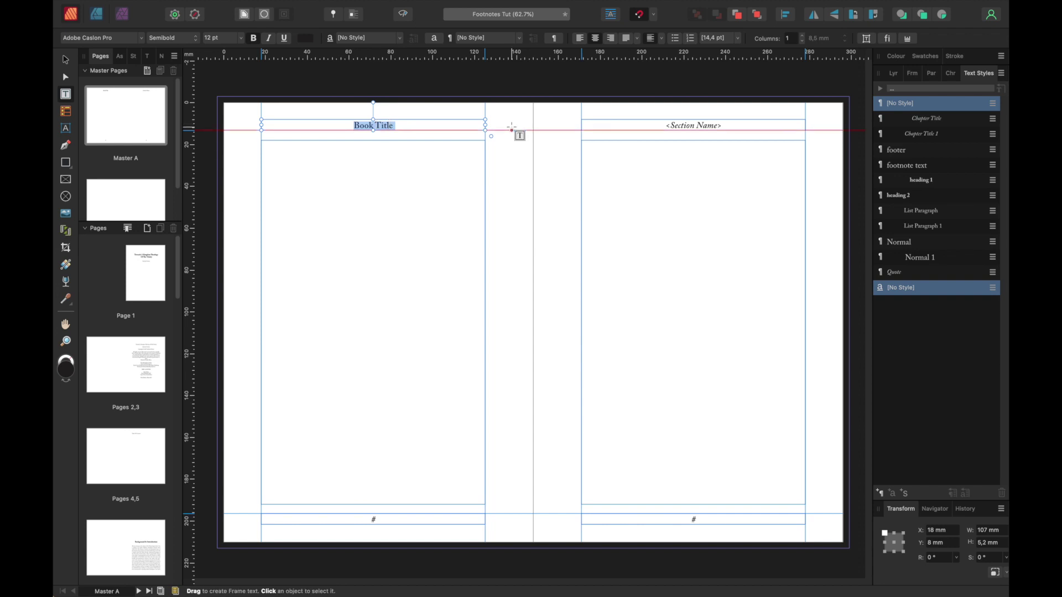
key("BackSpace")
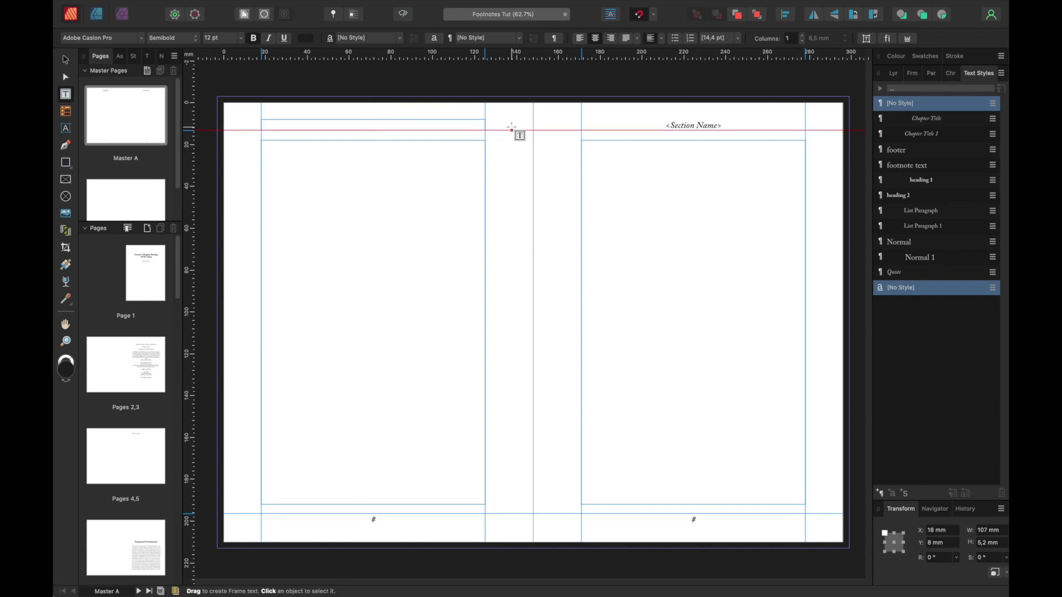
key("super+v")
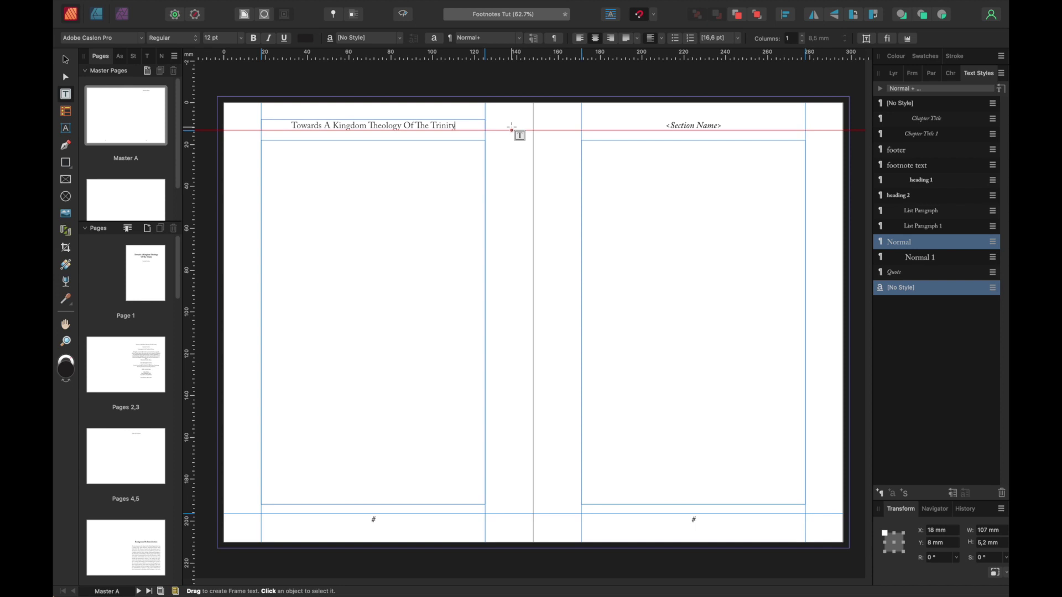
left_click_drag(457, 126, 290, 121)
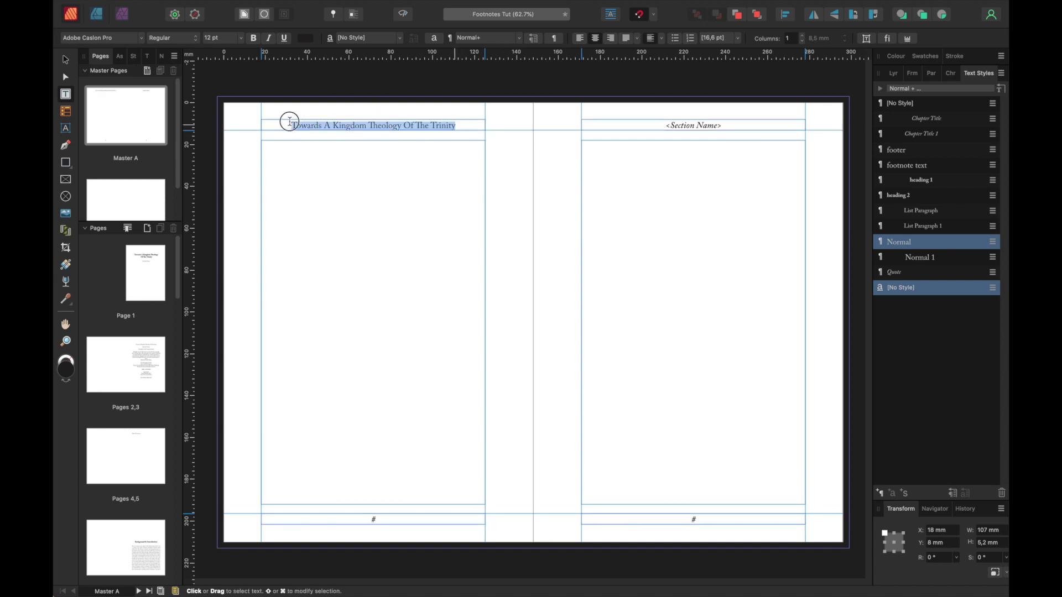
left_click(196, 40)
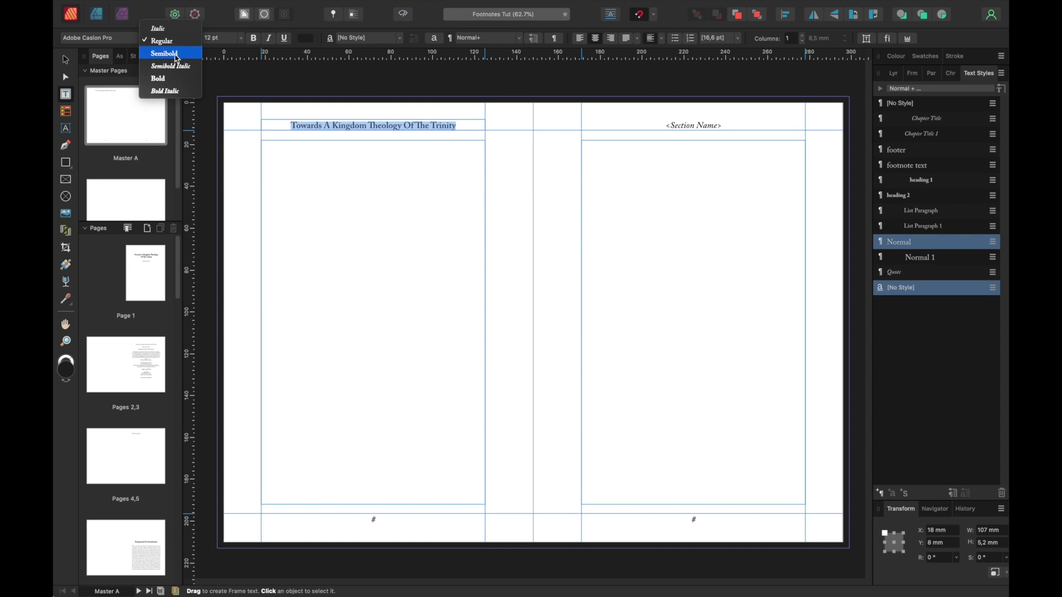
left_click(176, 54)
key("Right")
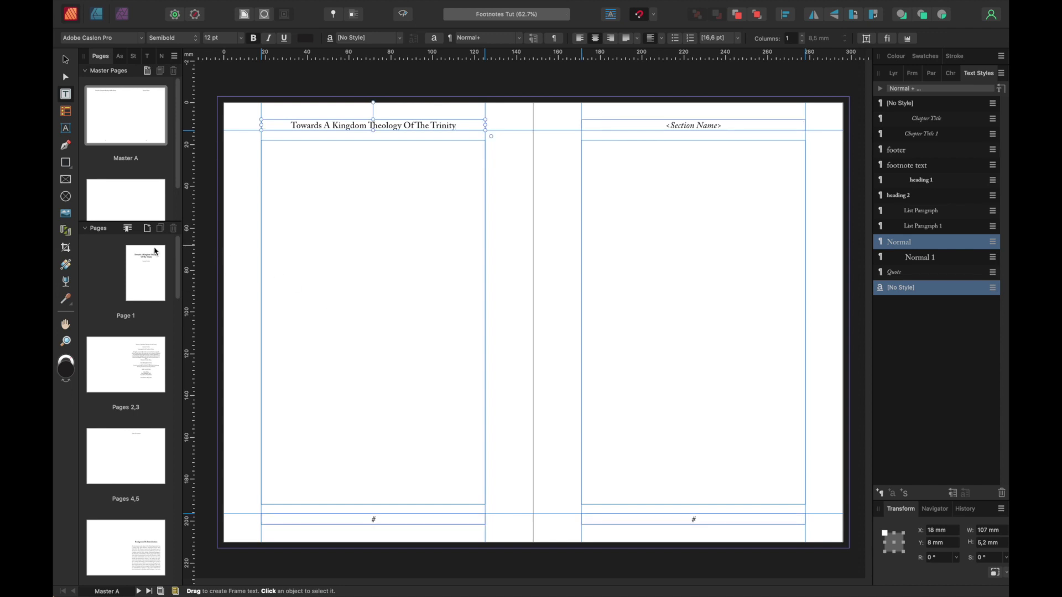
Step: Fit the pages 6–7 spread in the window and open the Section Manager
scroll(158, 371, "down", 5)
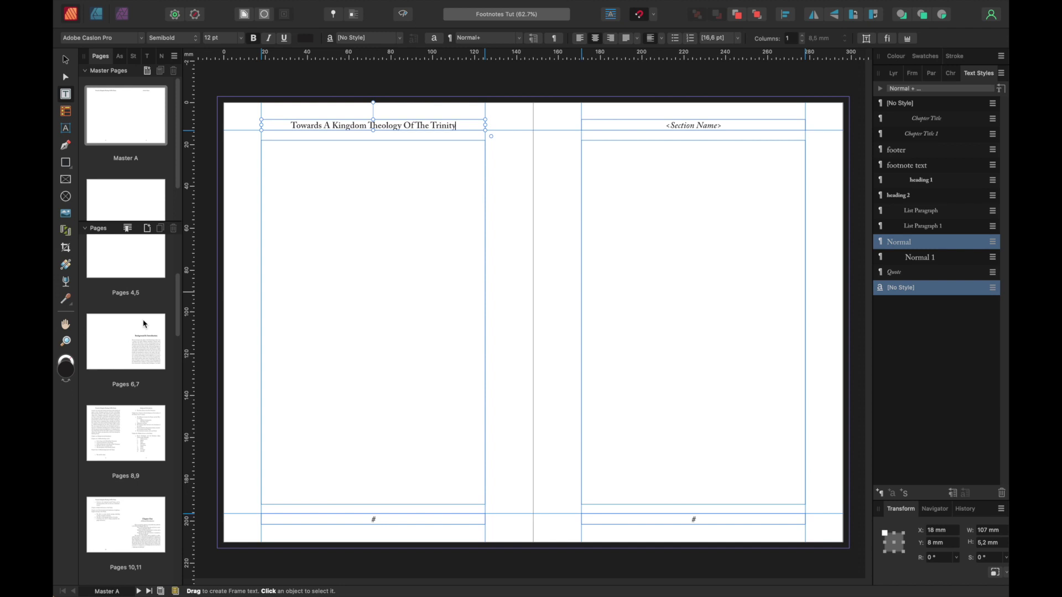
scroll(144, 325, "up", 3)
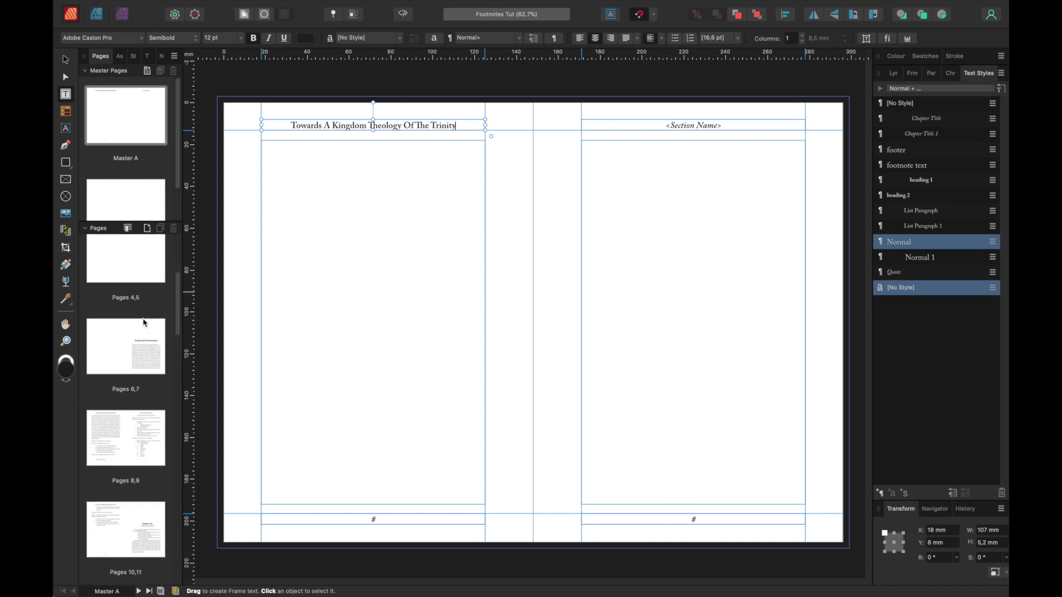
scroll(133, 319, "down", 5)
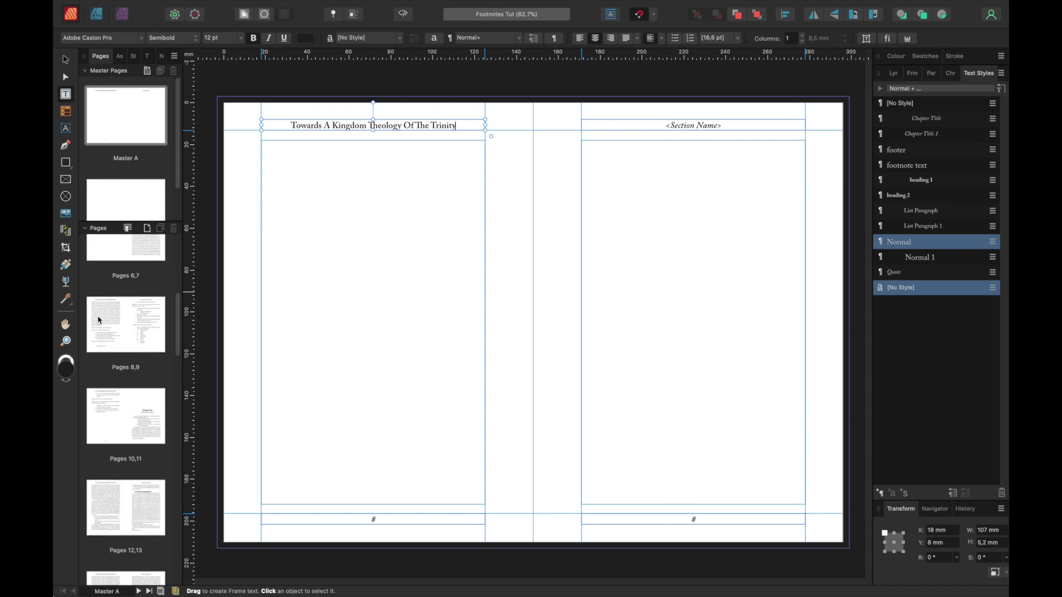
scroll(110, 309, "up", 3)
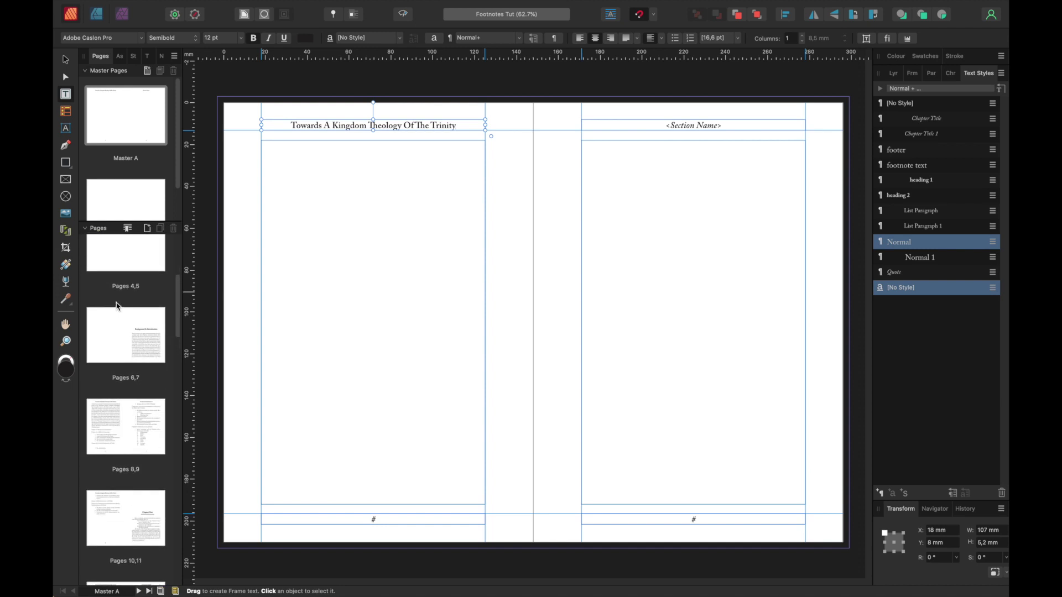
double_click(113, 340)
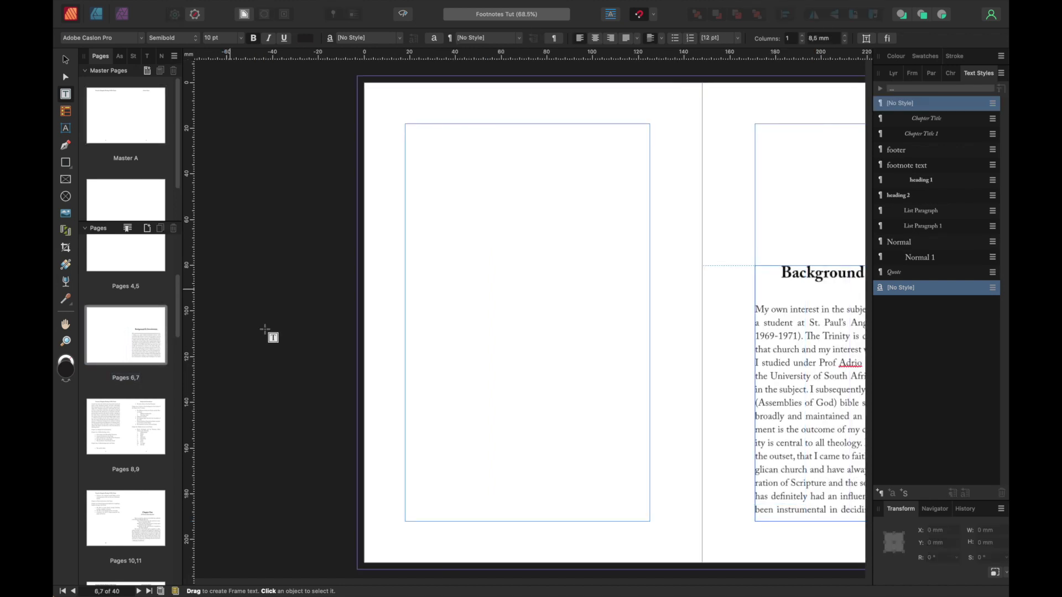
left_click(152, 347)
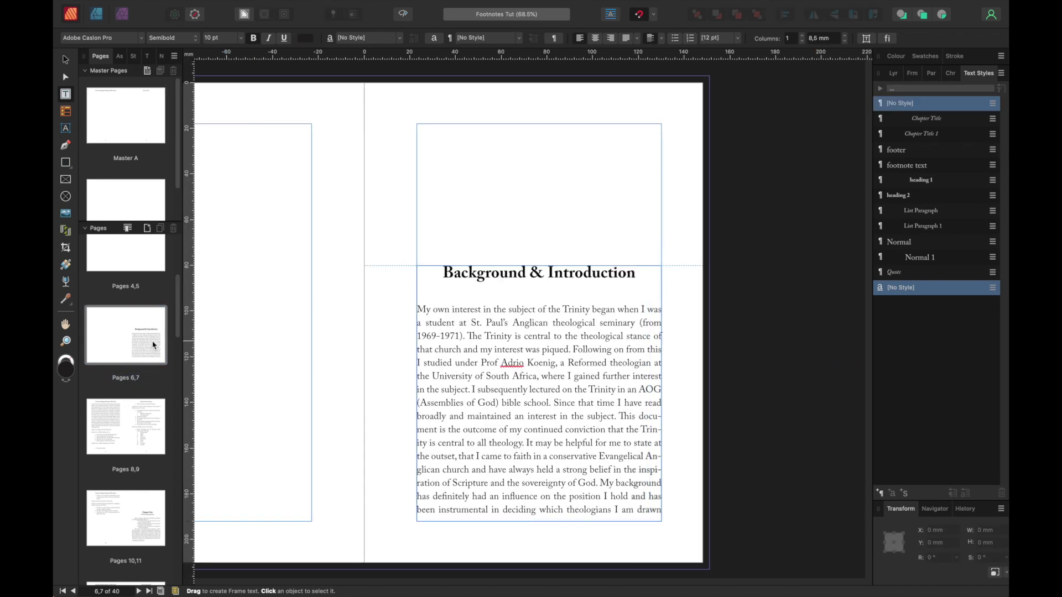
double_click(153, 345)
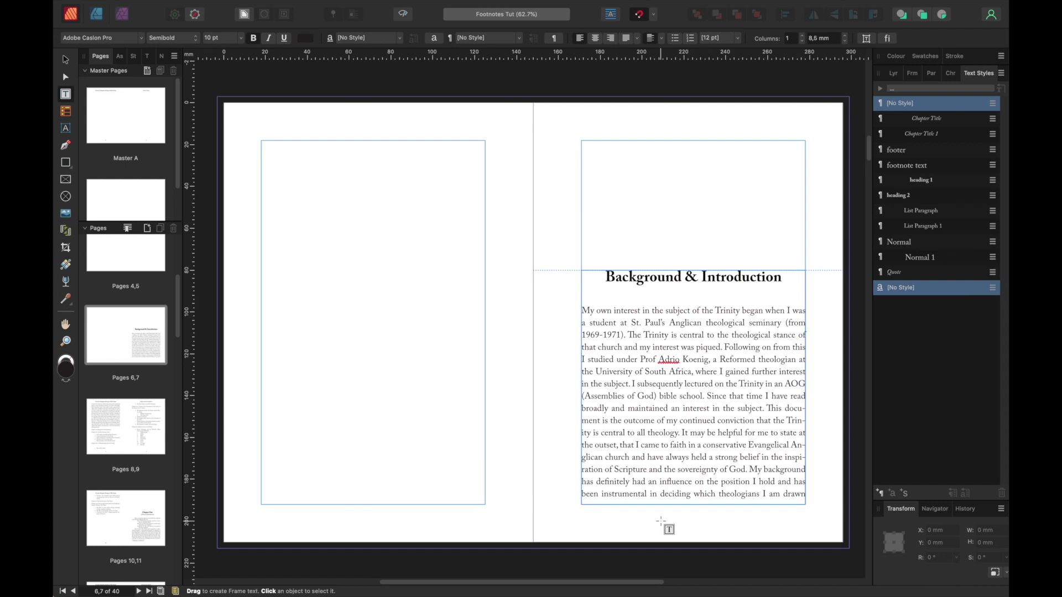
scroll(661, 522, "down", 10)
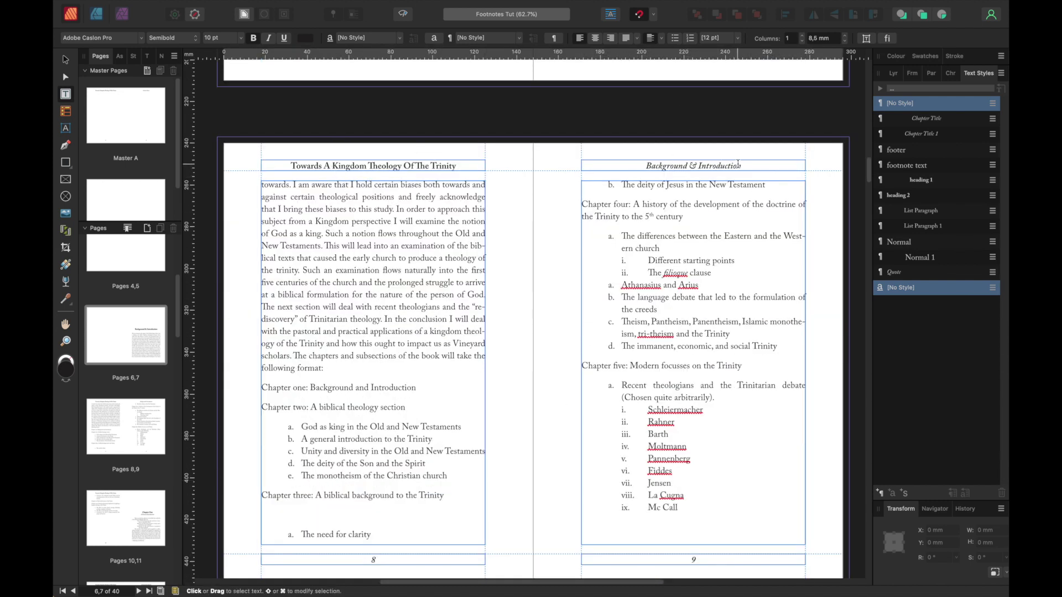
scroll(693, 285, "up", 2)
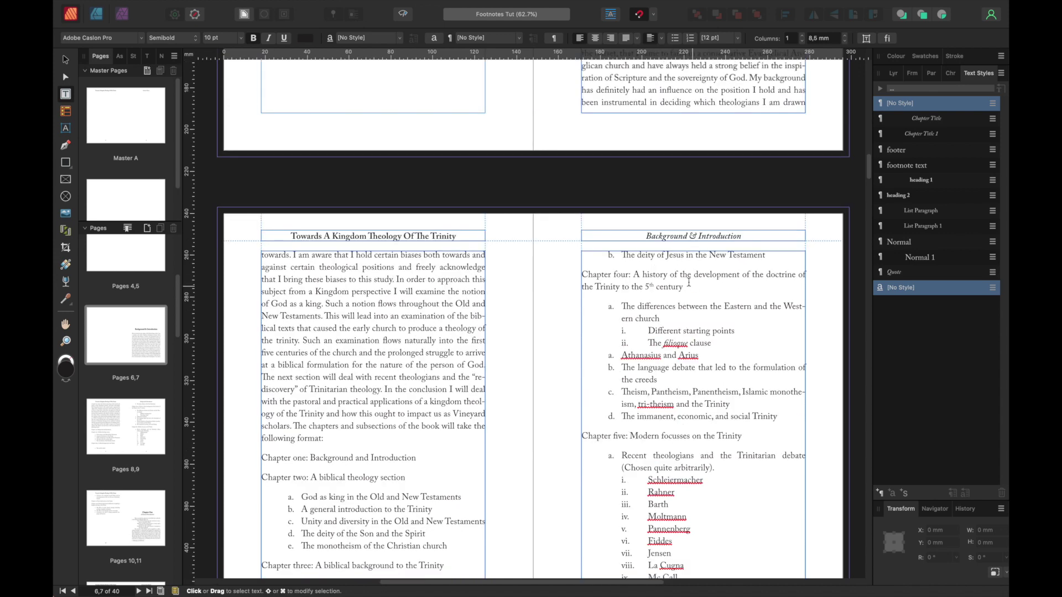
left_click(128, 229)
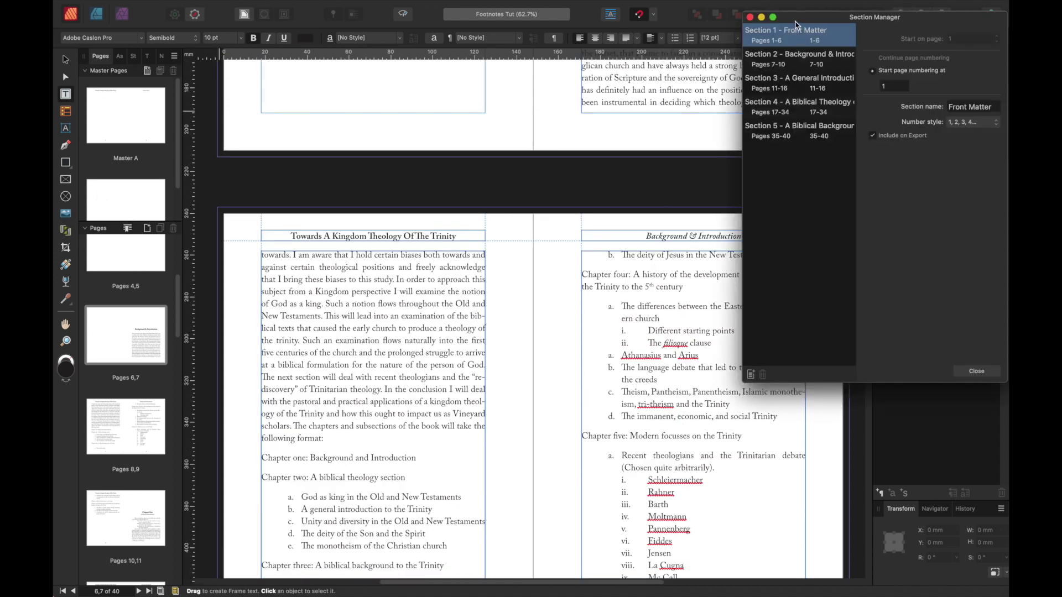
Step: Close Section Manager and view Master A with its book-title and <Section Name> headers
left_click(976, 372)
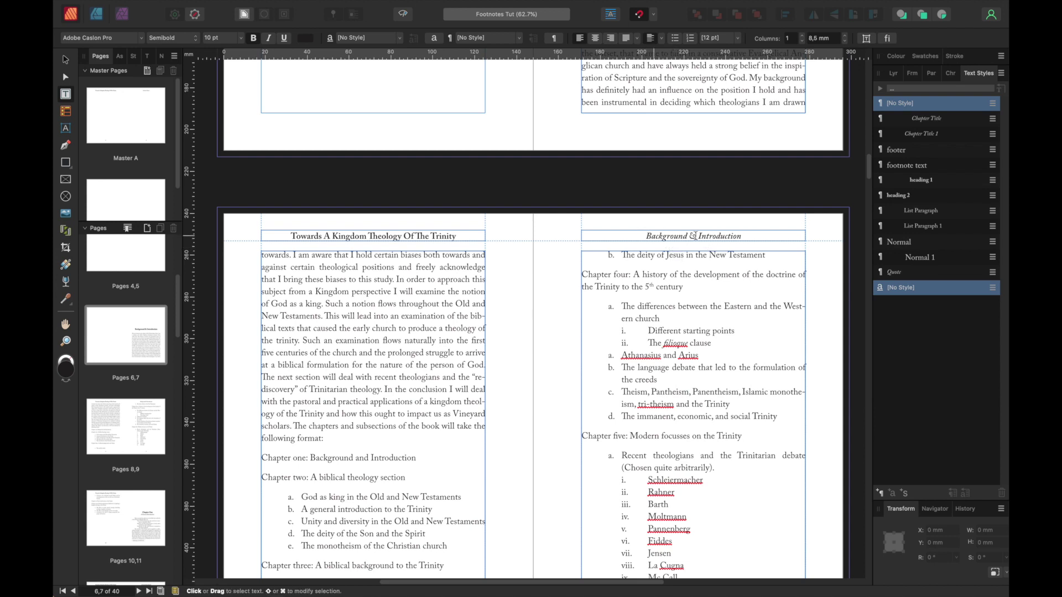
double_click(151, 101)
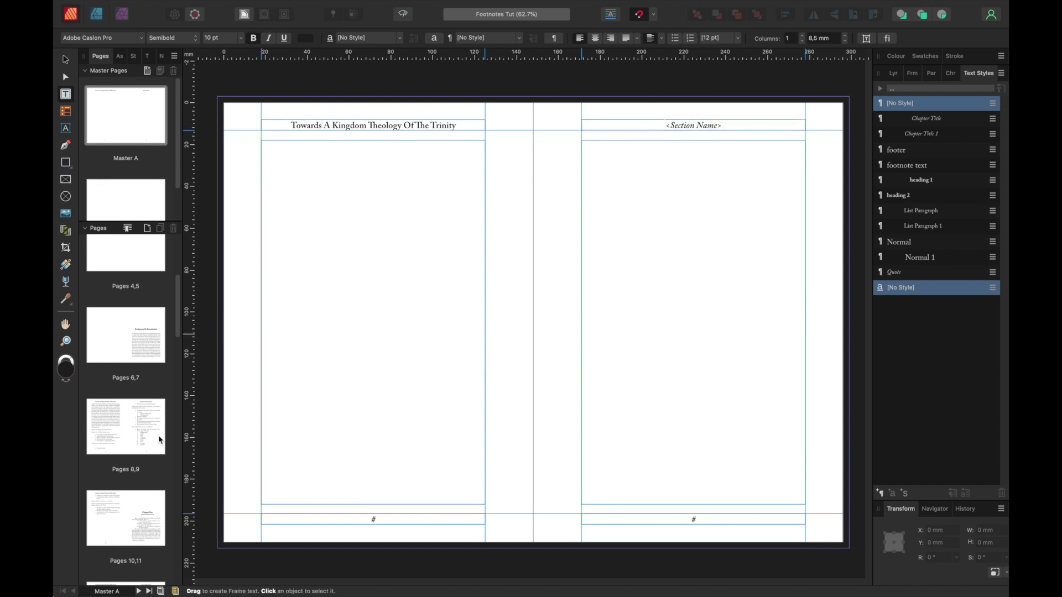
scroll(135, 339, "up", 3)
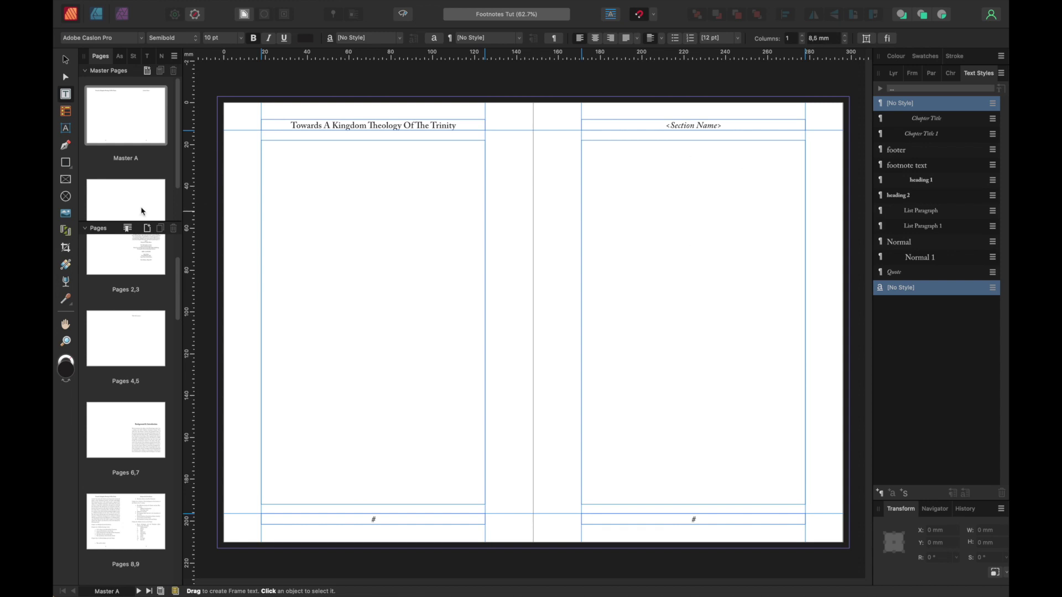
left_click(130, 232)
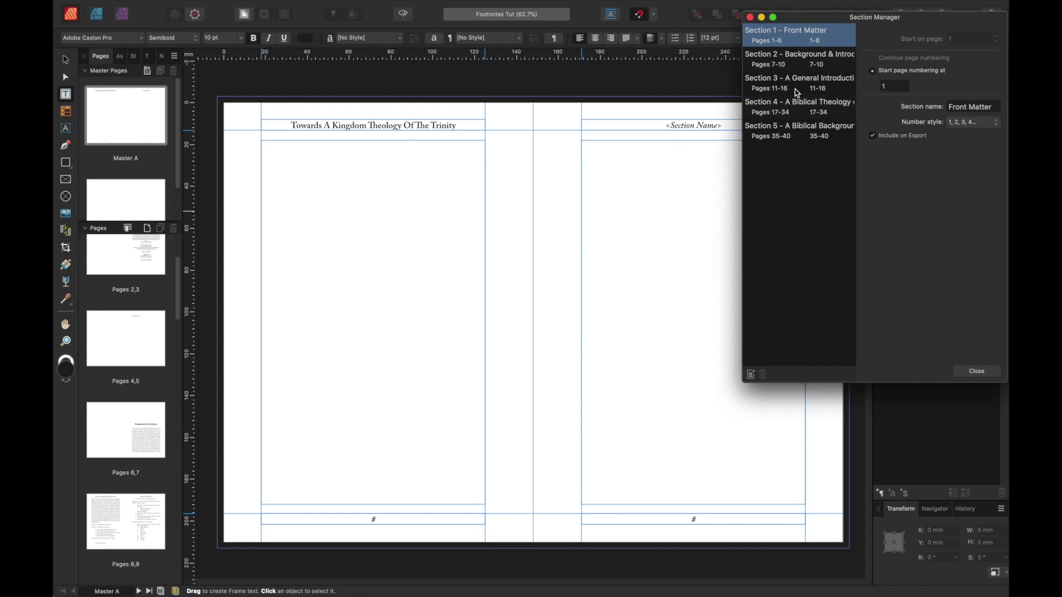
left_click(975, 377)
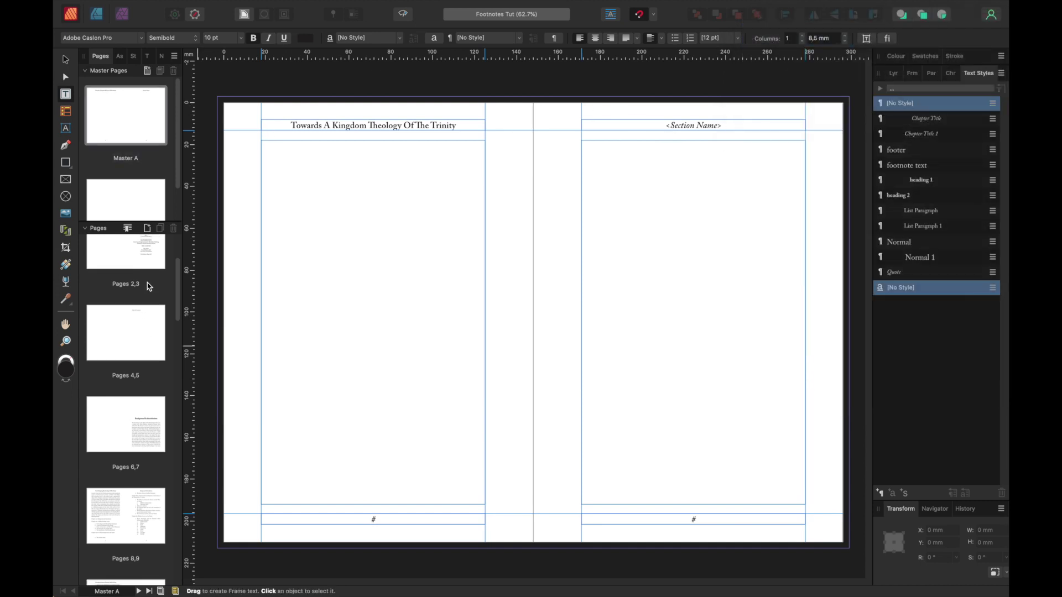
scroll(148, 283, "up", 3)
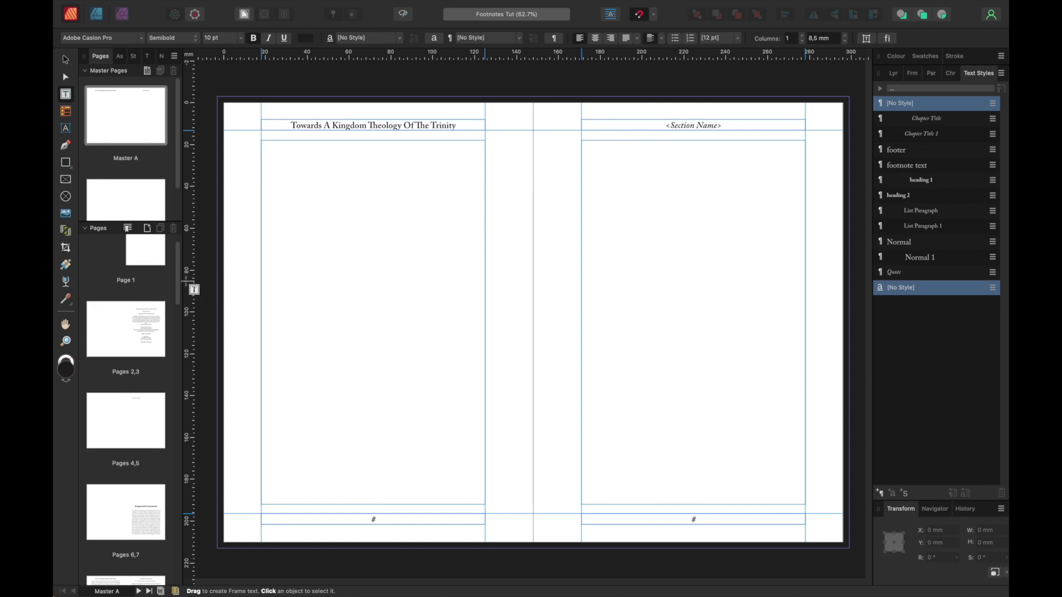
scroll(145, 362, "up", 2)
scroll(145, 360, "down", 6)
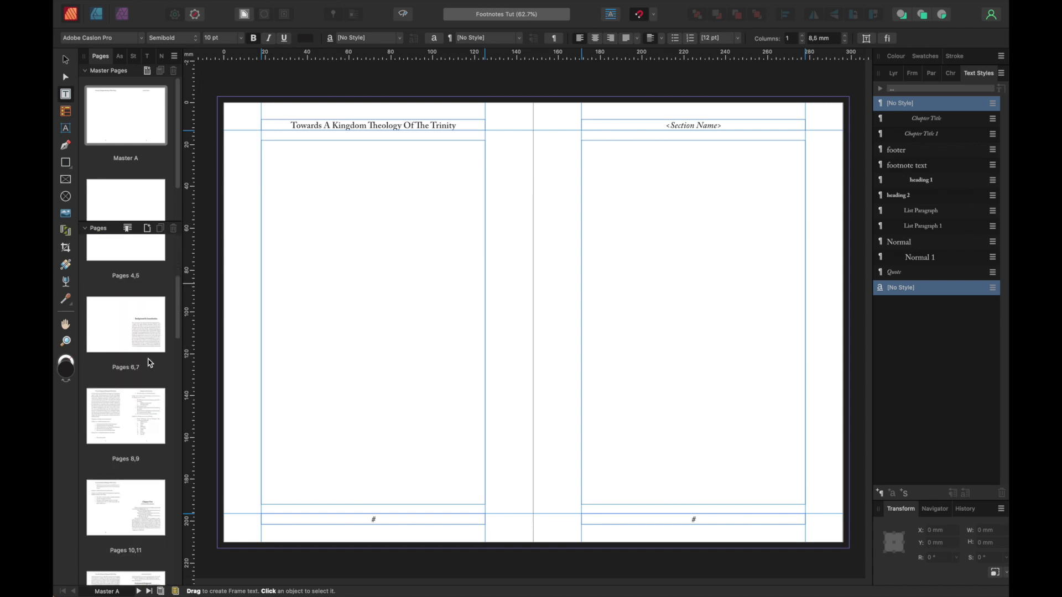
scroll(149, 364, "down", 5)
scroll(151, 374, "down", 2)
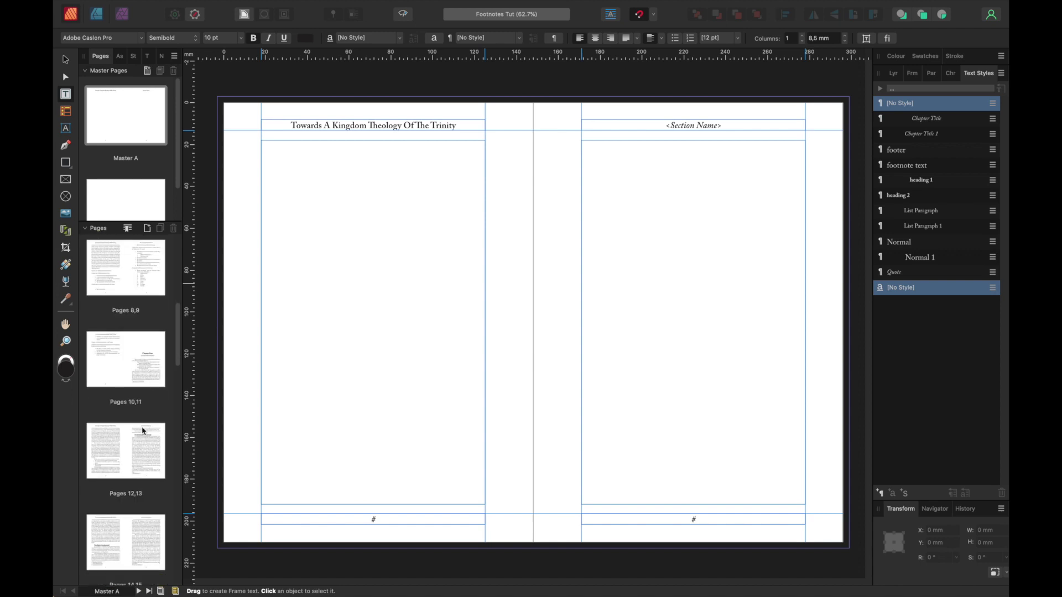
Step: Check the Chapter One spreads (pages 10–13), fitting spread 12–13 in the window
double_click(107, 451)
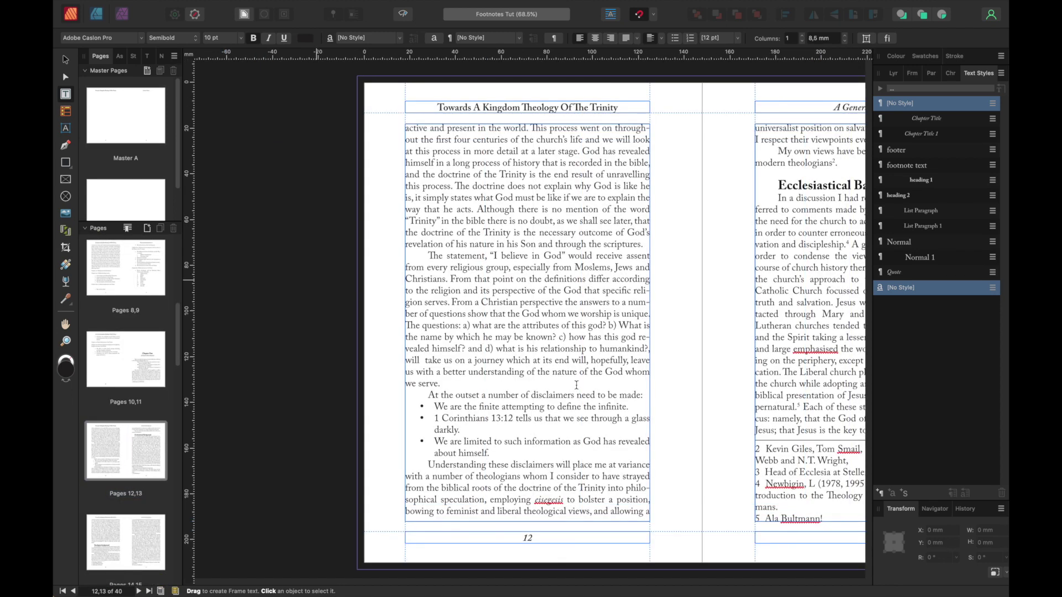
double_click(155, 369)
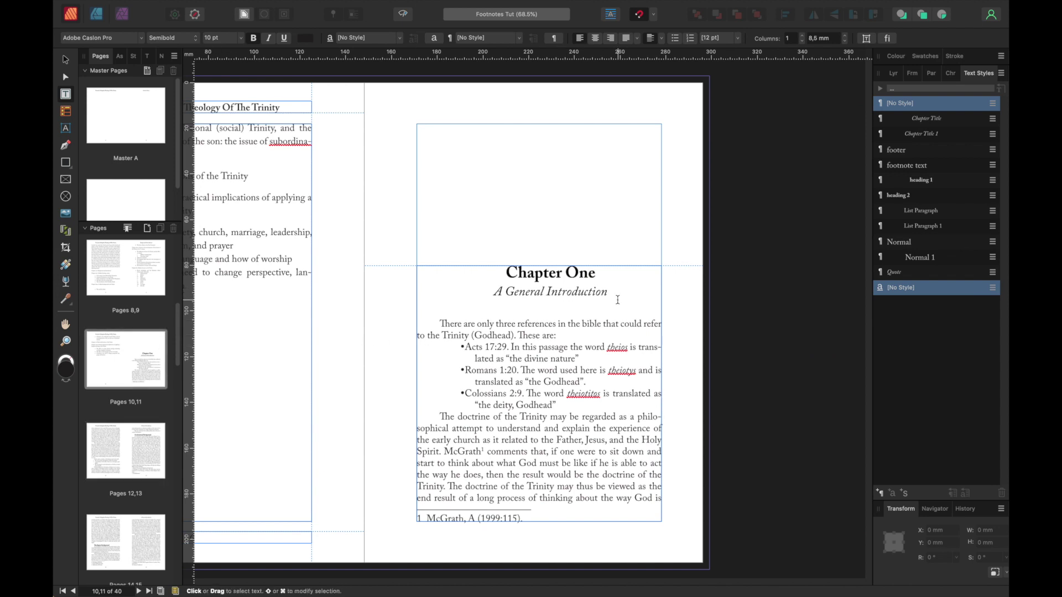
double_click(142, 443)
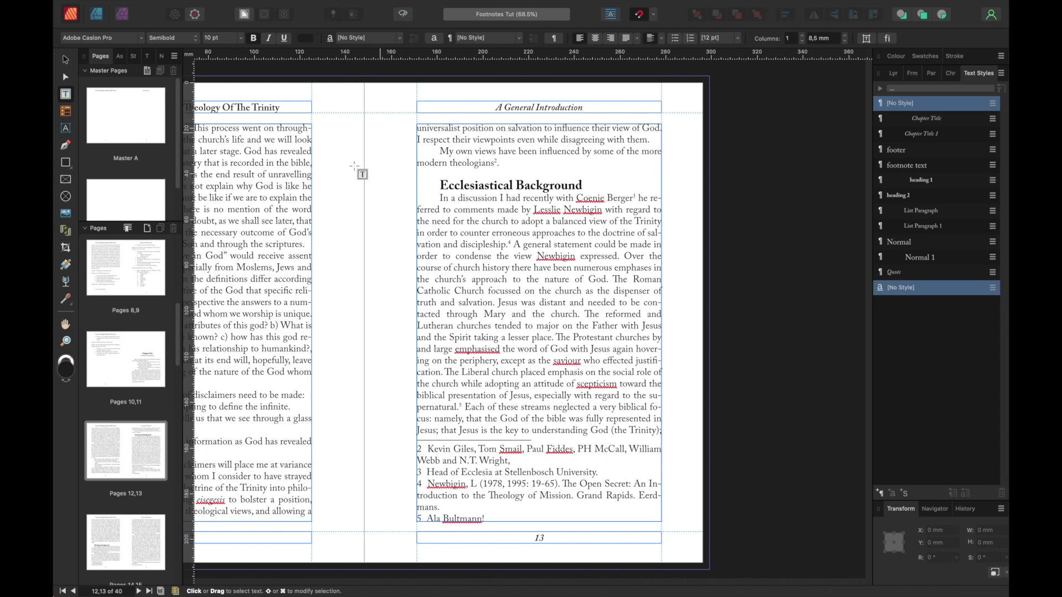
key("super+0")
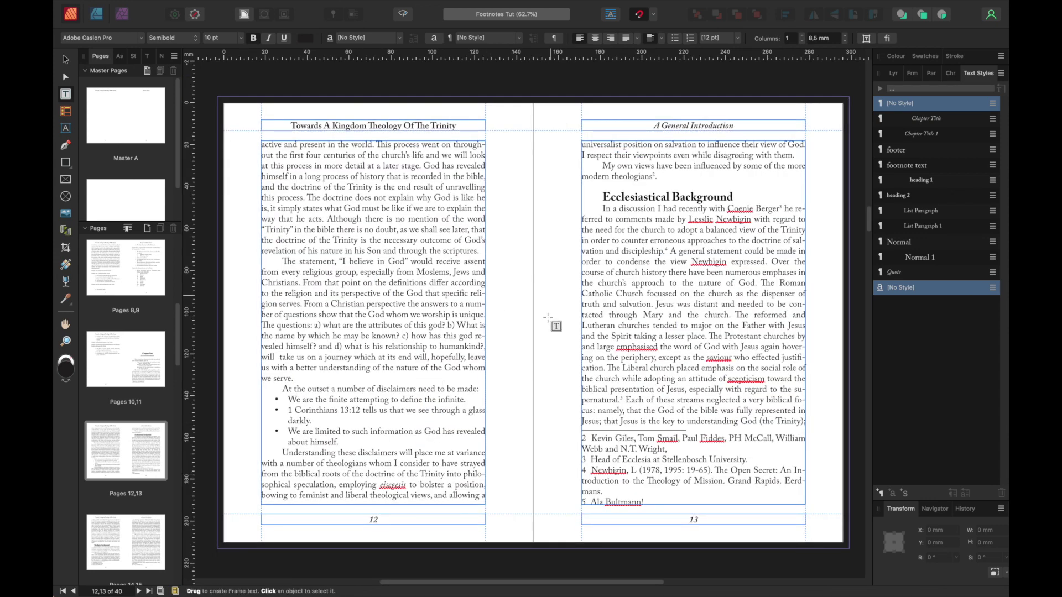
scroll(551, 321, "down", 10)
scroll(551, 321, "down", 10)
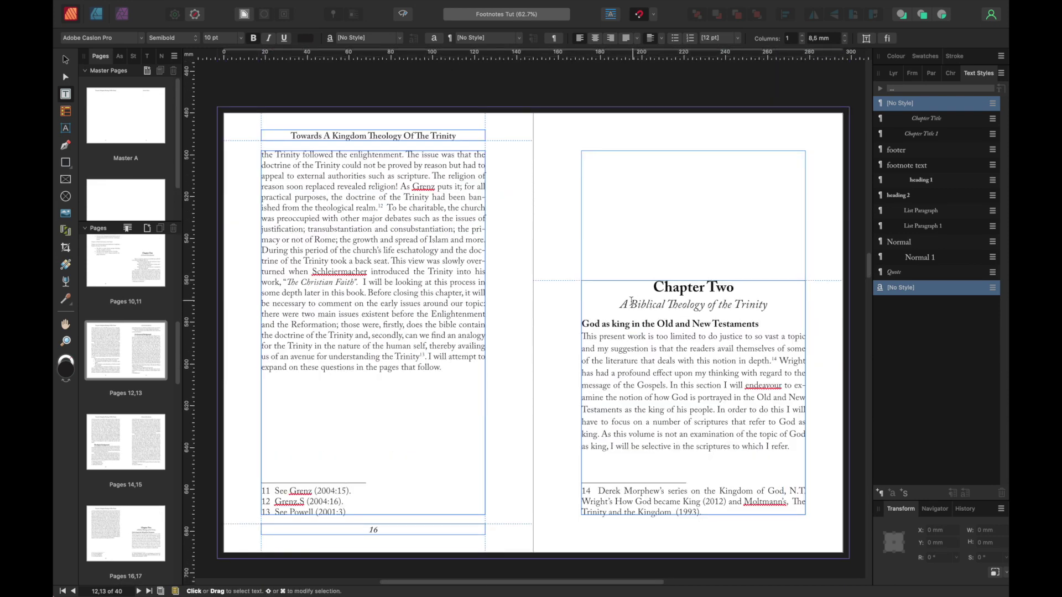
scroll(735, 304, "down", 7)
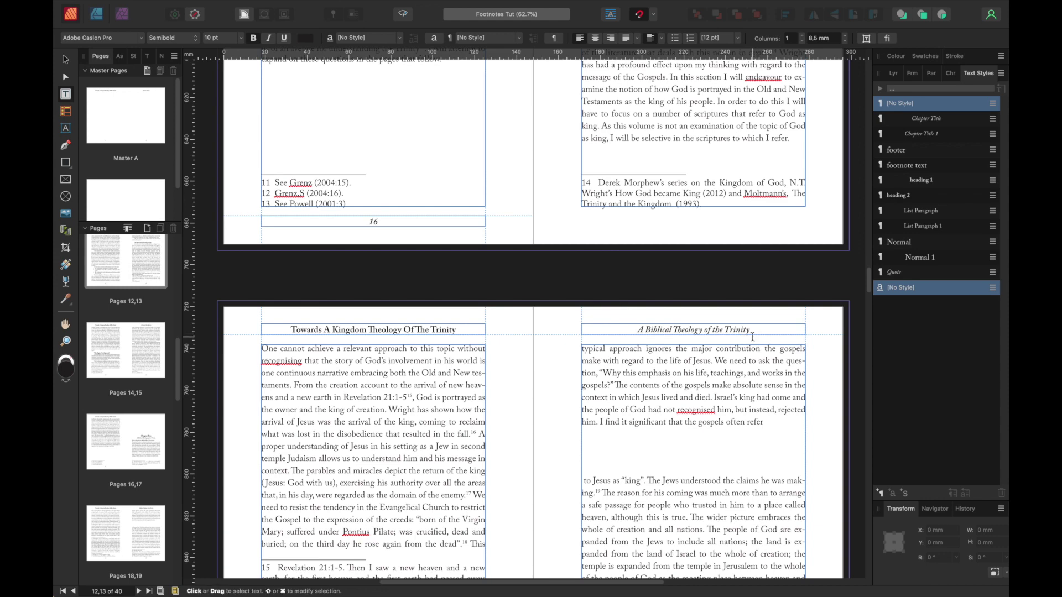
scroll(706, 250, "up", 4)
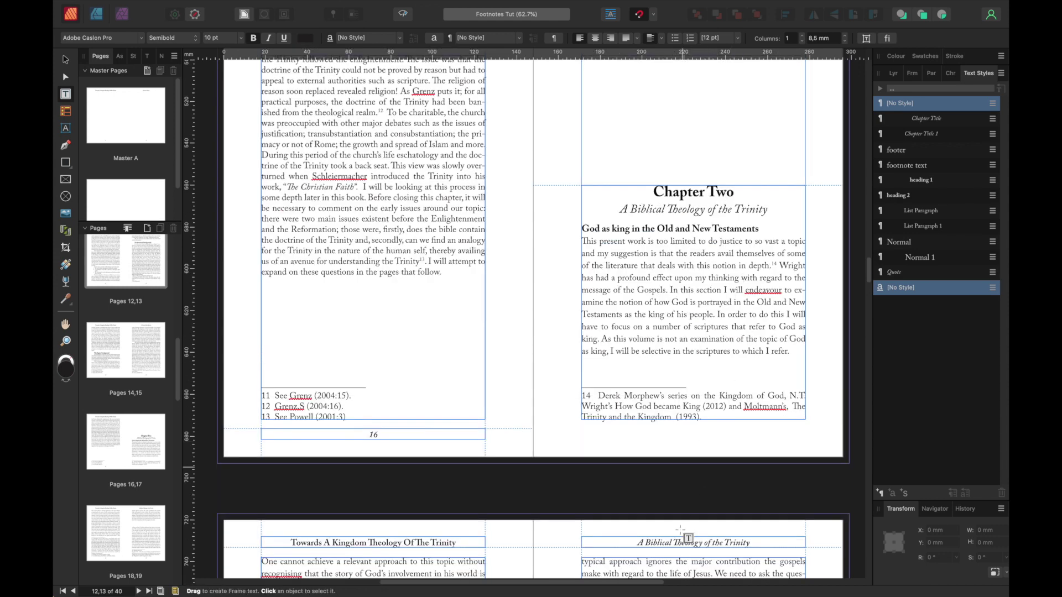
scroll(701, 512, "down", 3)
scroll(698, 374, "down", 10)
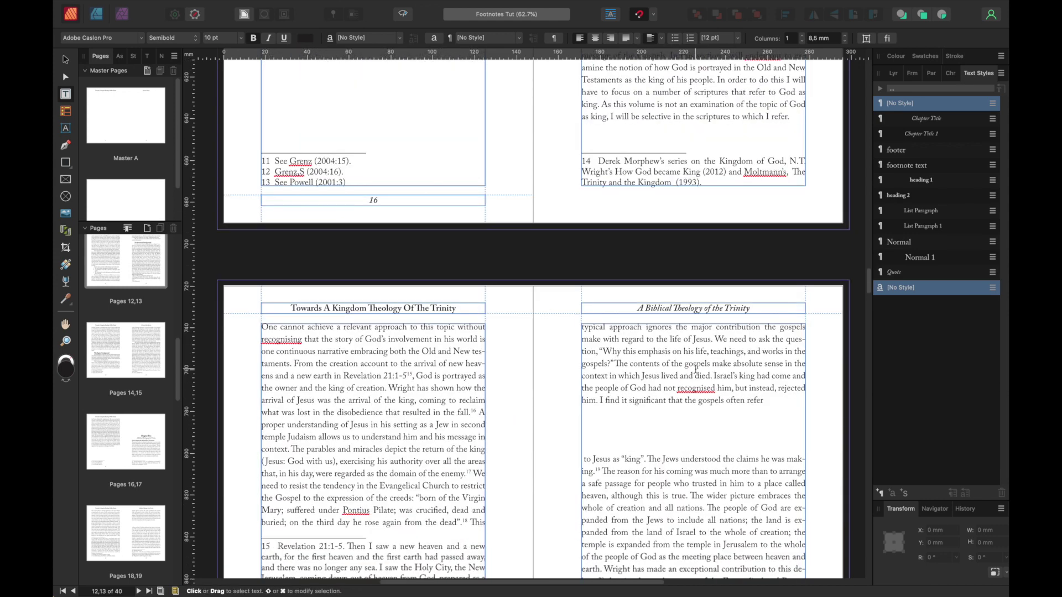
scroll(695, 368, "down", 12)
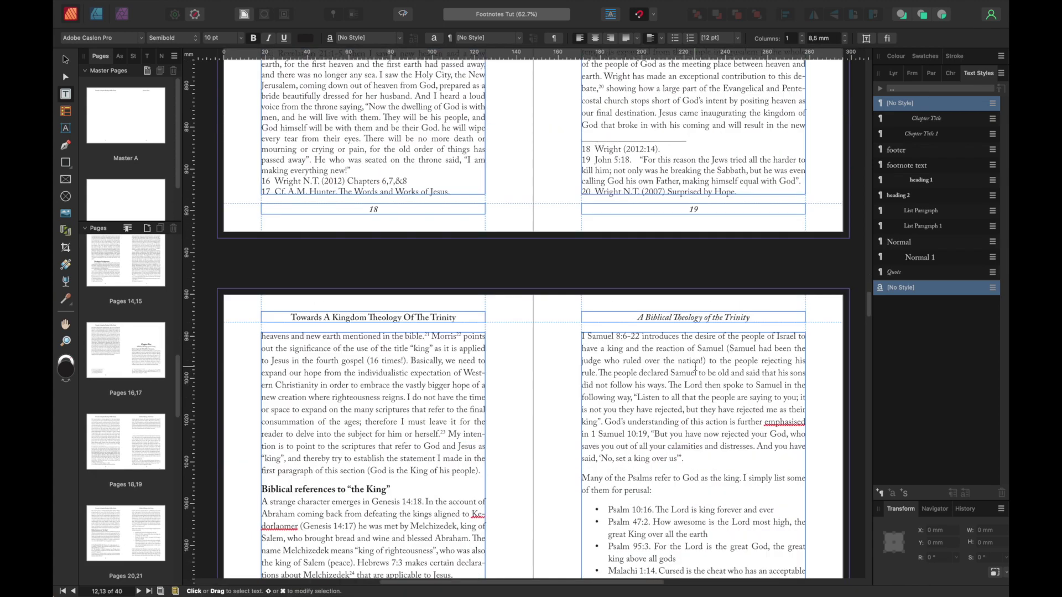
scroll(696, 367, "down", 16)
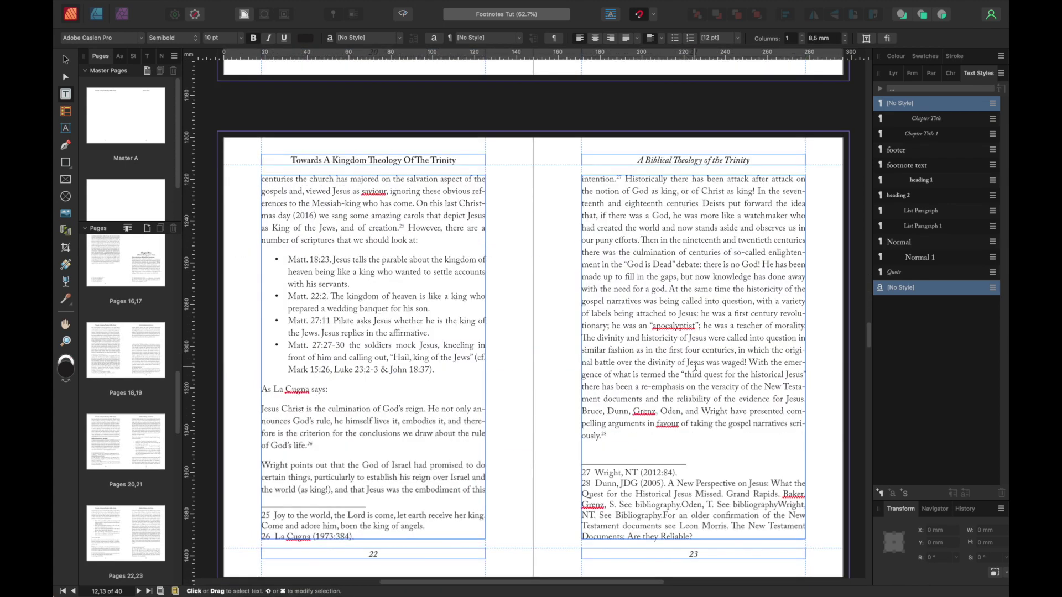
scroll(699, 371, "down", 20)
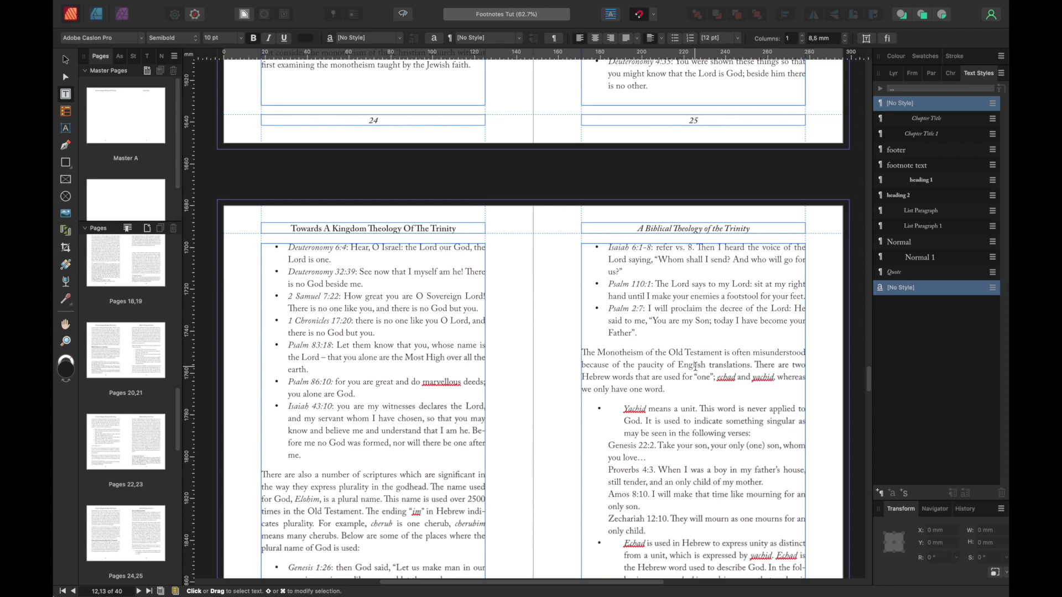
scroll(696, 366, "down", 13)
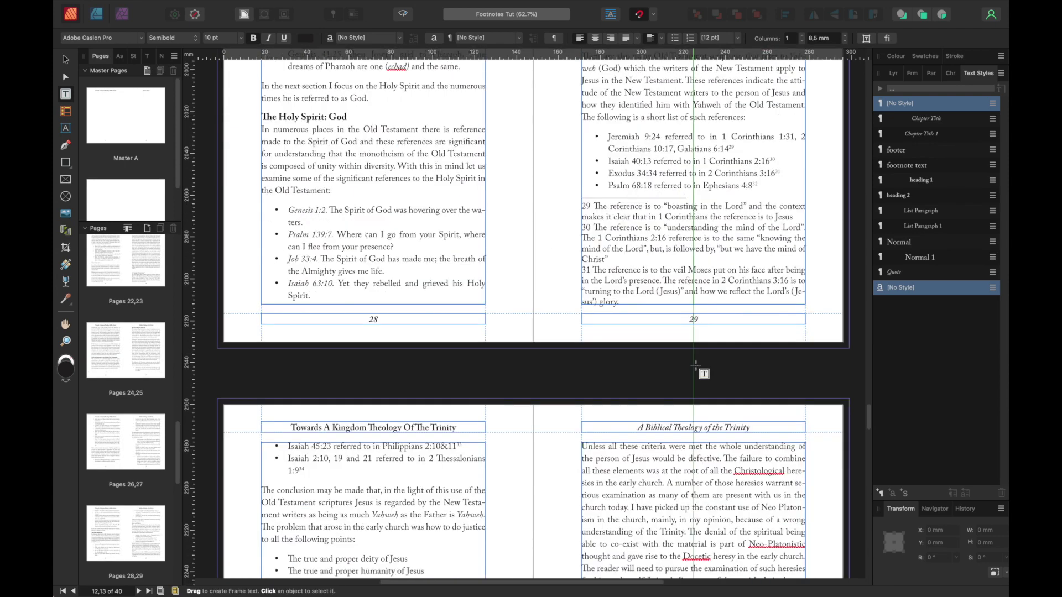
scroll(695, 367, "down", 19)
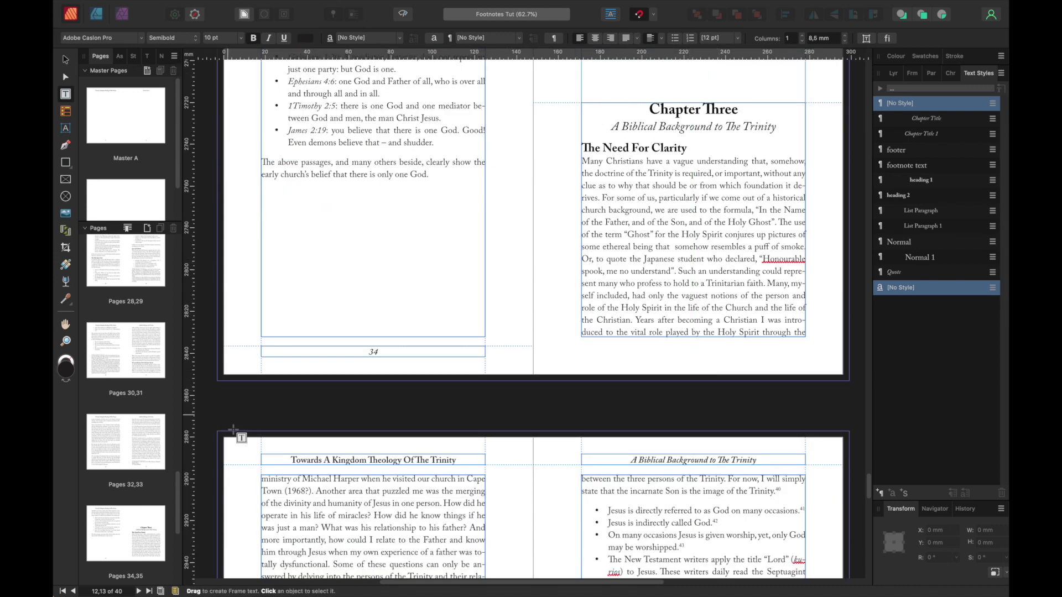
scroll(126, 411, "down", 3)
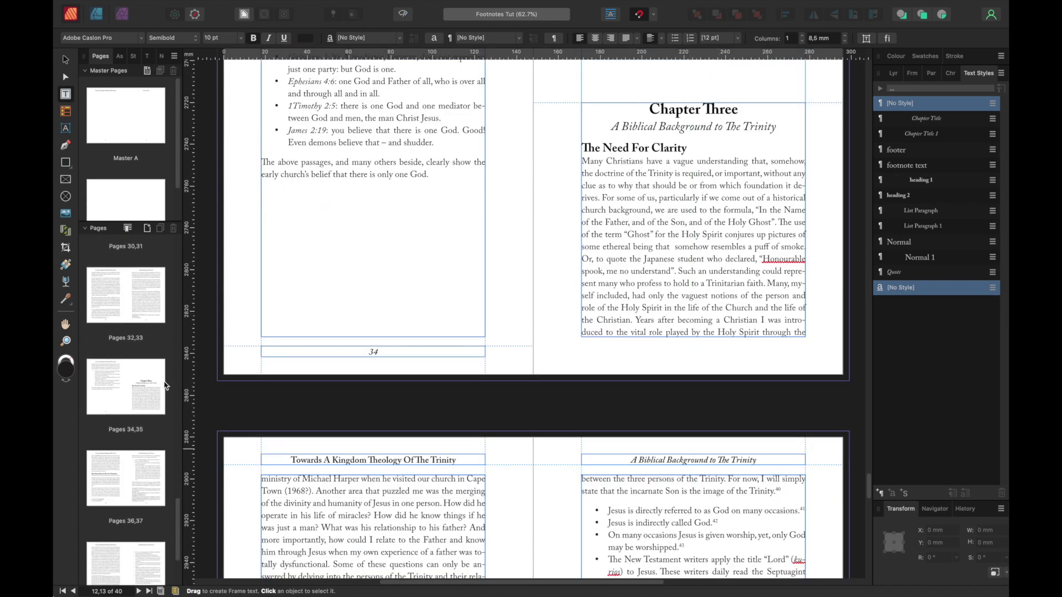
scroll(152, 391, "down", 4)
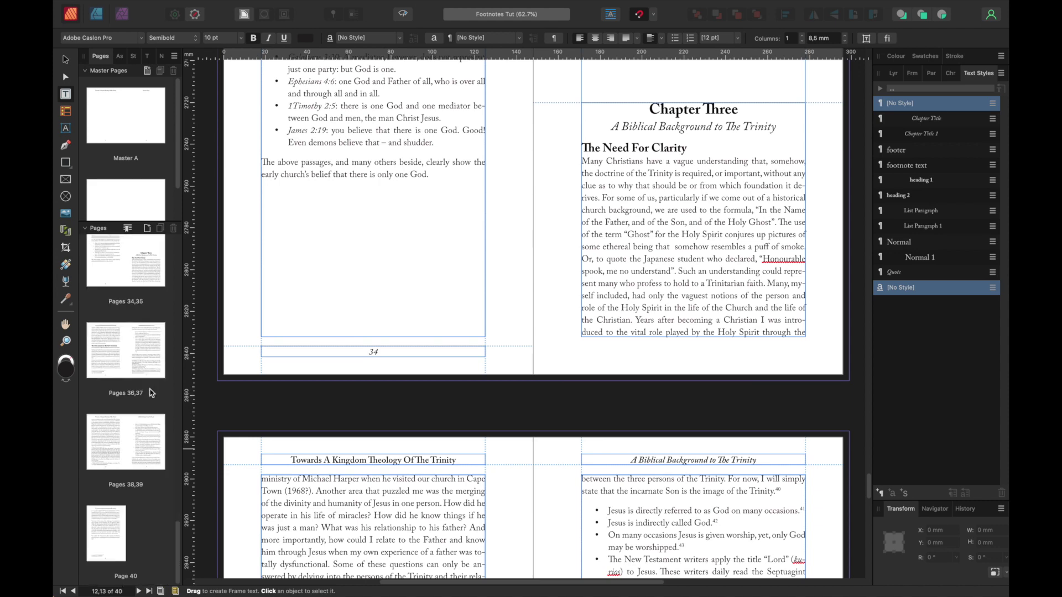
Step: Review spread 38–39's running headers and page numbers, then return the Pages panel to the top
double_click(154, 428)
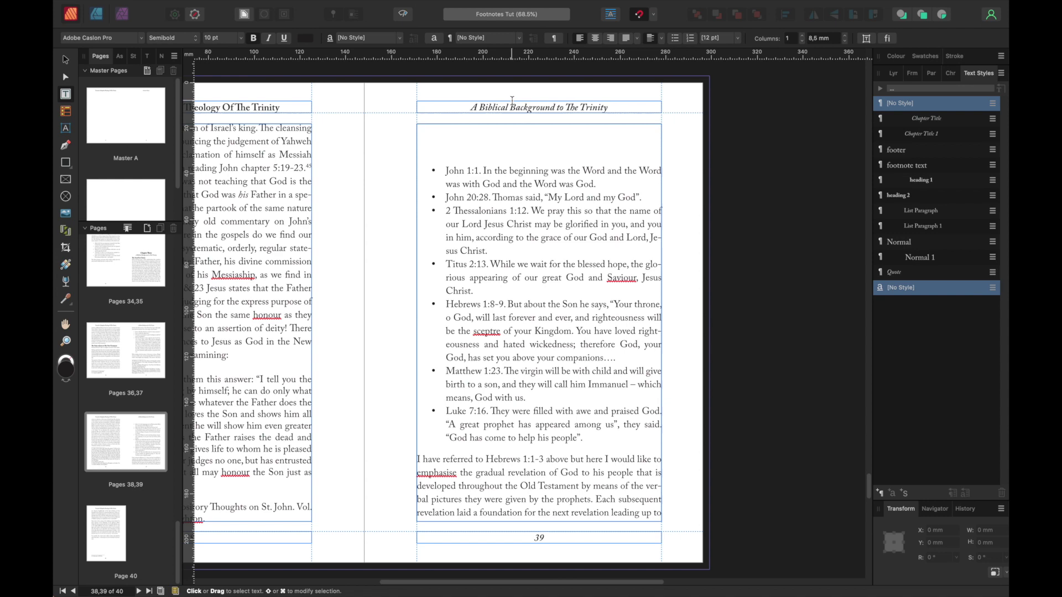
key("super+0")
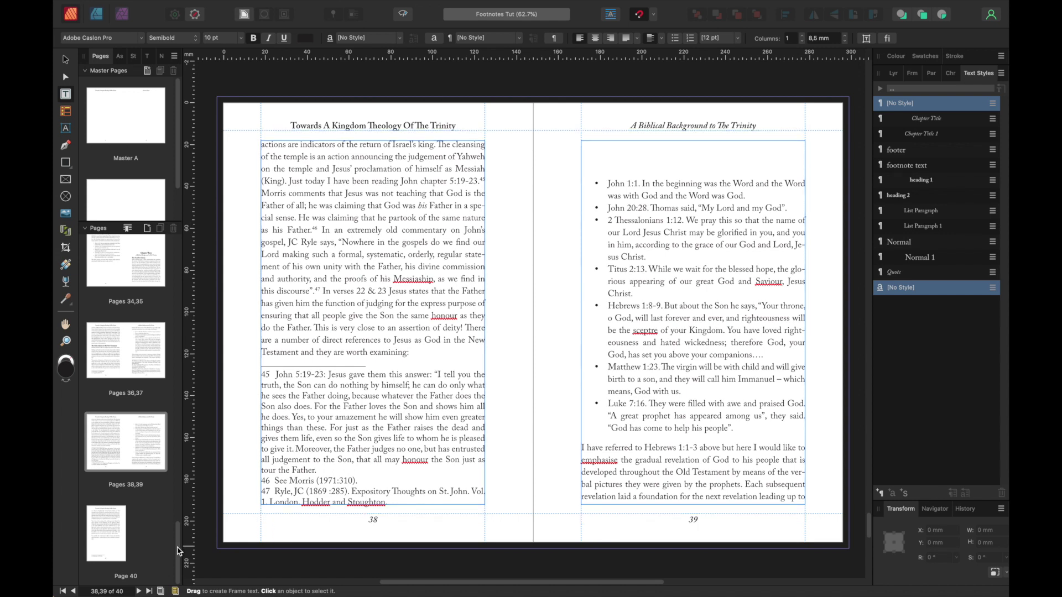
left_click_drag(180, 556, 200, 186)
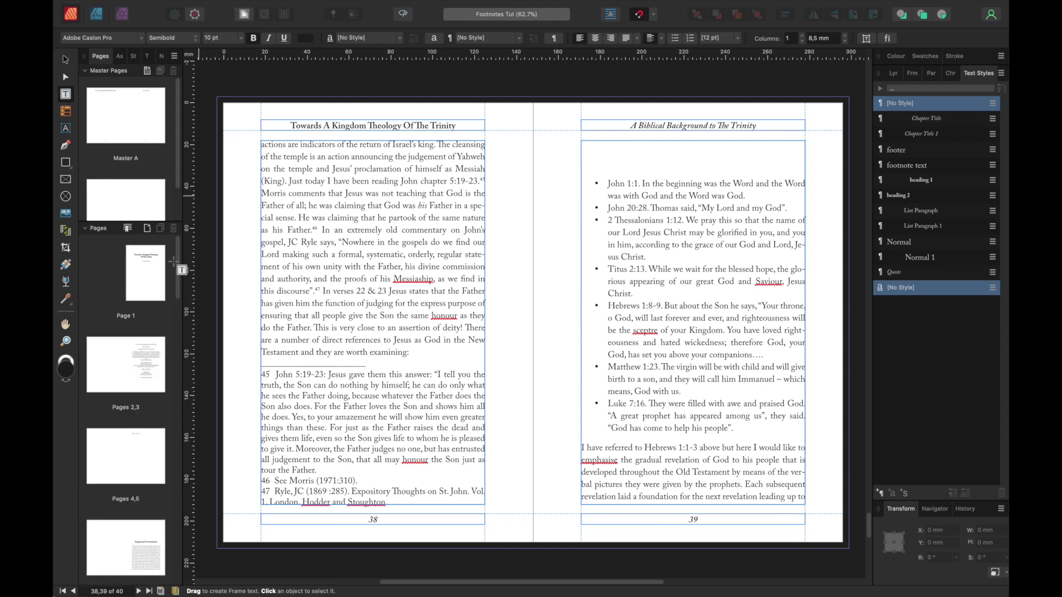
scroll(158, 344, "down", 3)
Step: Make page 5's Table Of Contents heading 20 pt Semibold and centred
double_click(142, 385)
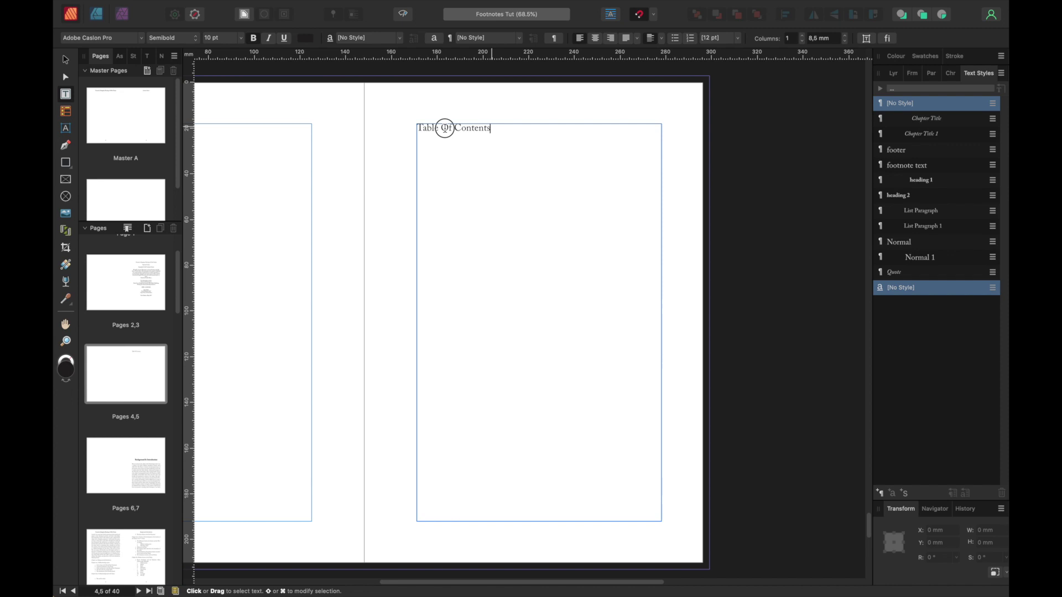
key("super+a")
key("Escape")
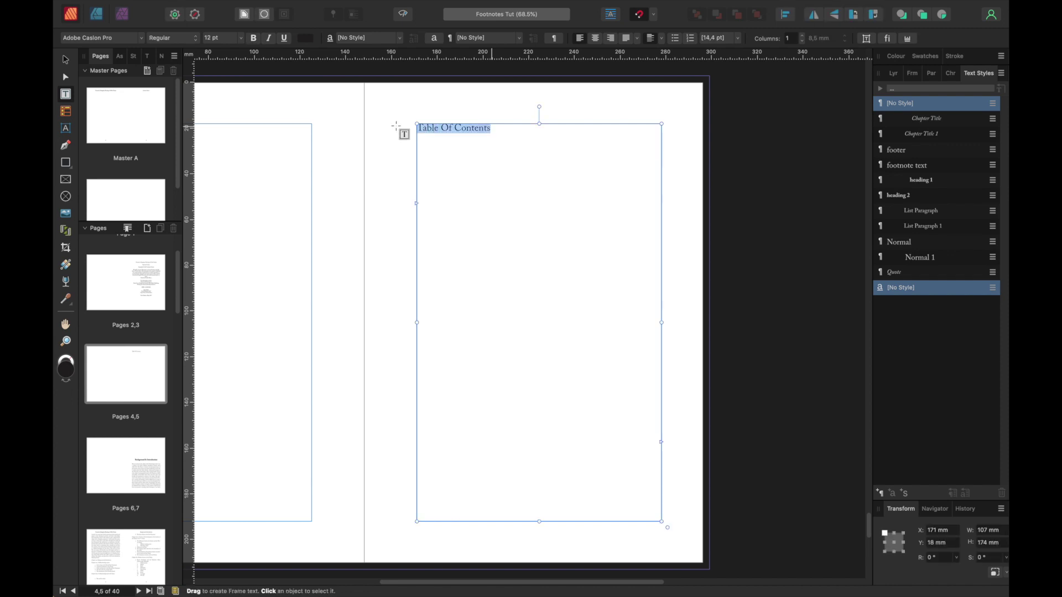
left_click(241, 40)
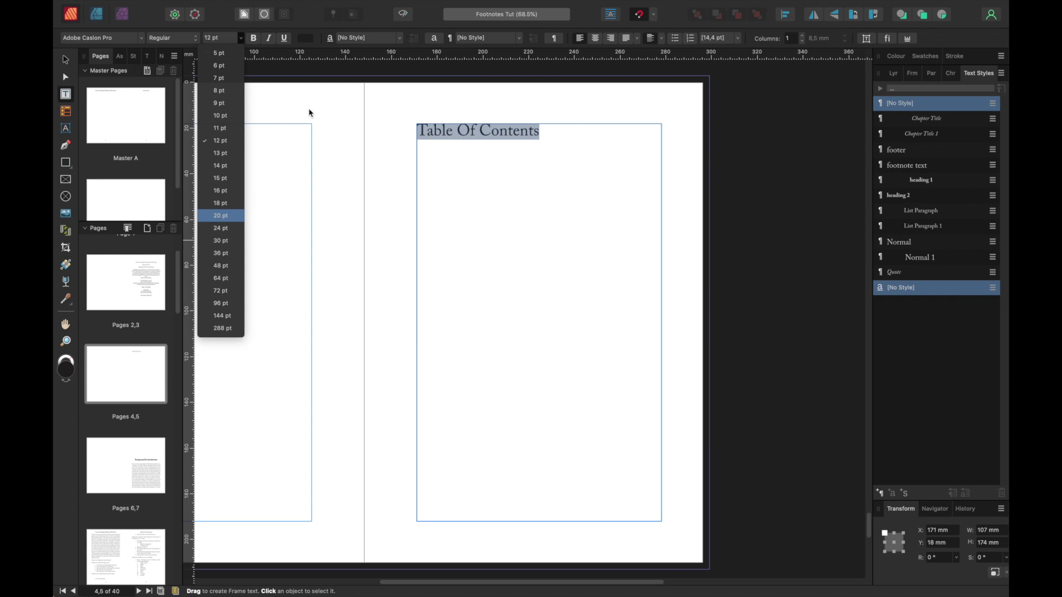
key("Return")
left_click(196, 38)
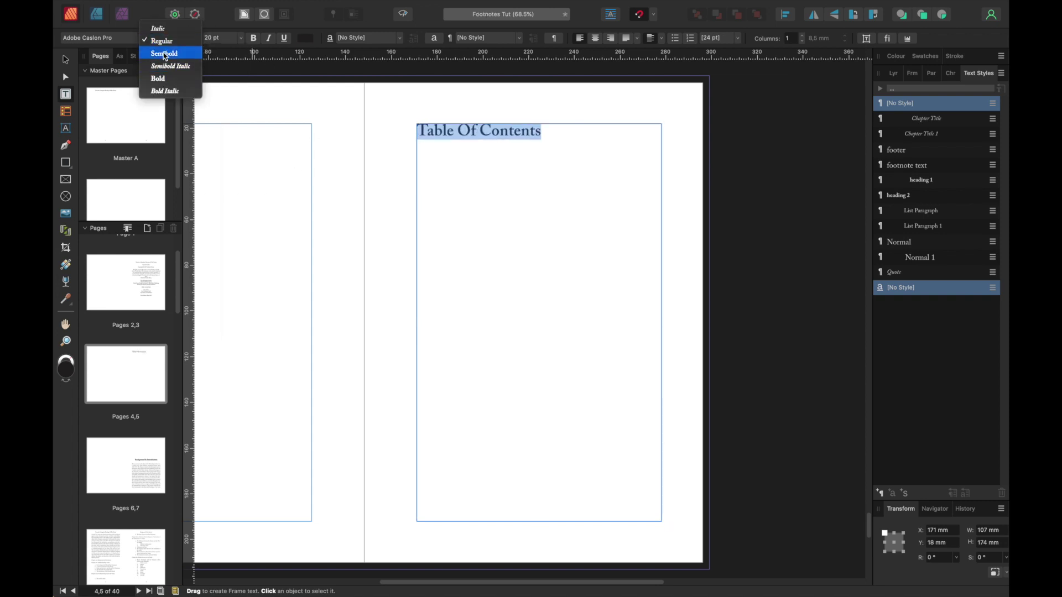
left_click(178, 57)
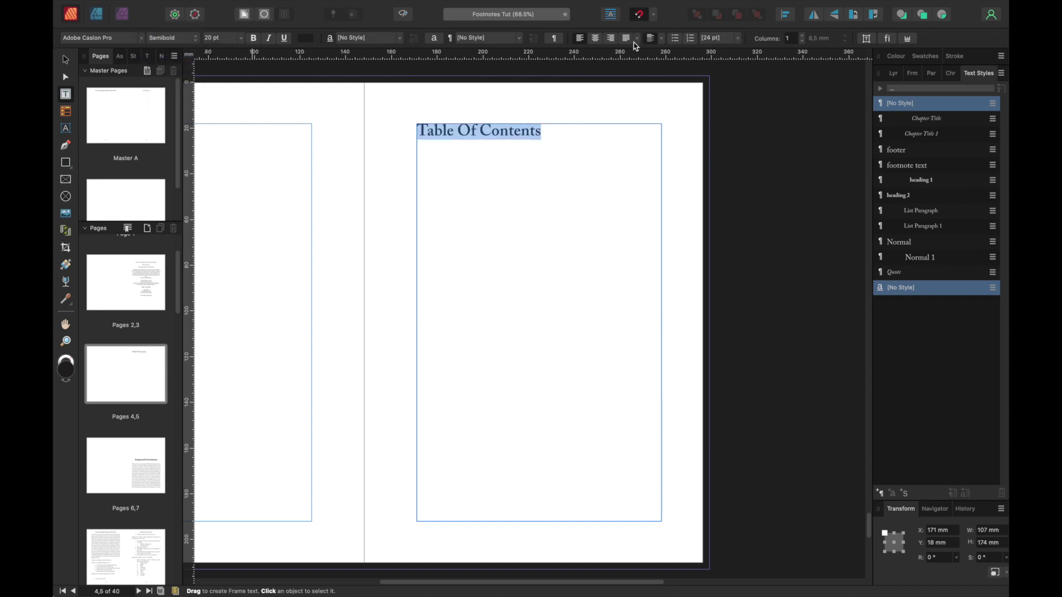
left_click(595, 39)
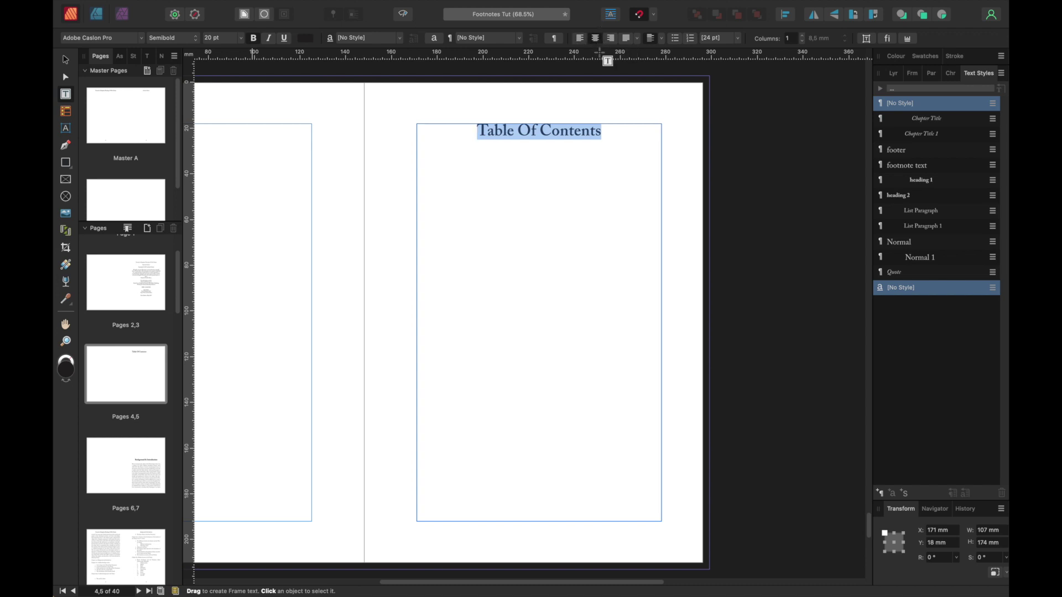
Step: Add a new line below the heading using the Normal paragraph style
left_click(605, 131)
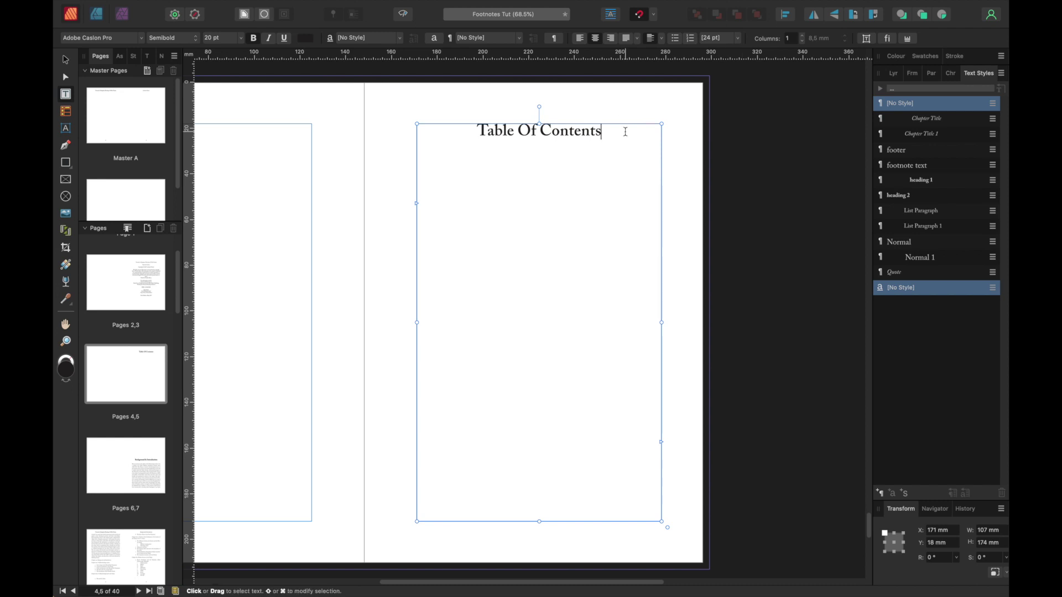
key("Return")
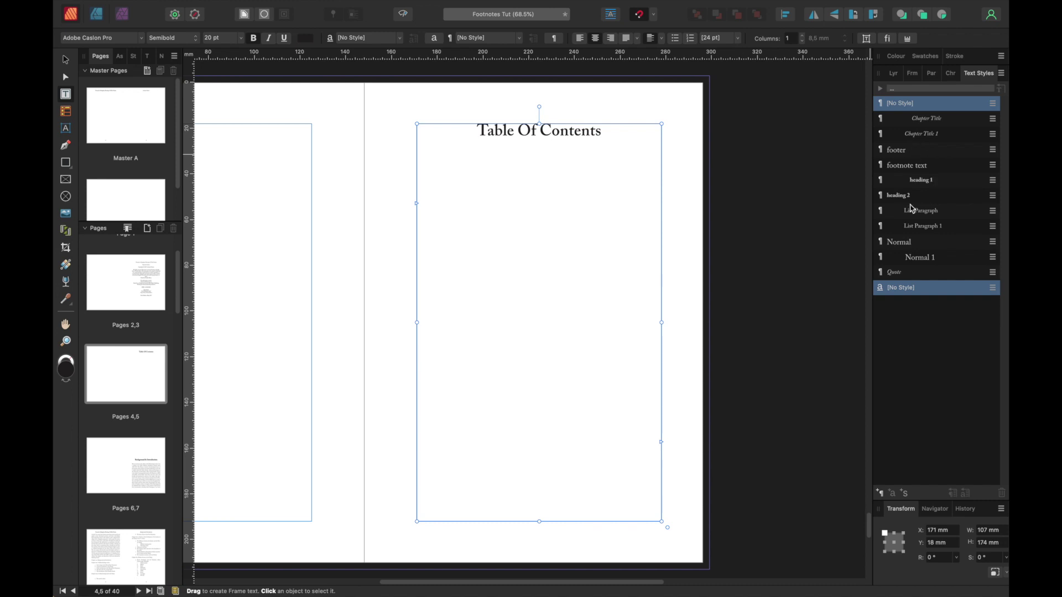
left_click(891, 243)
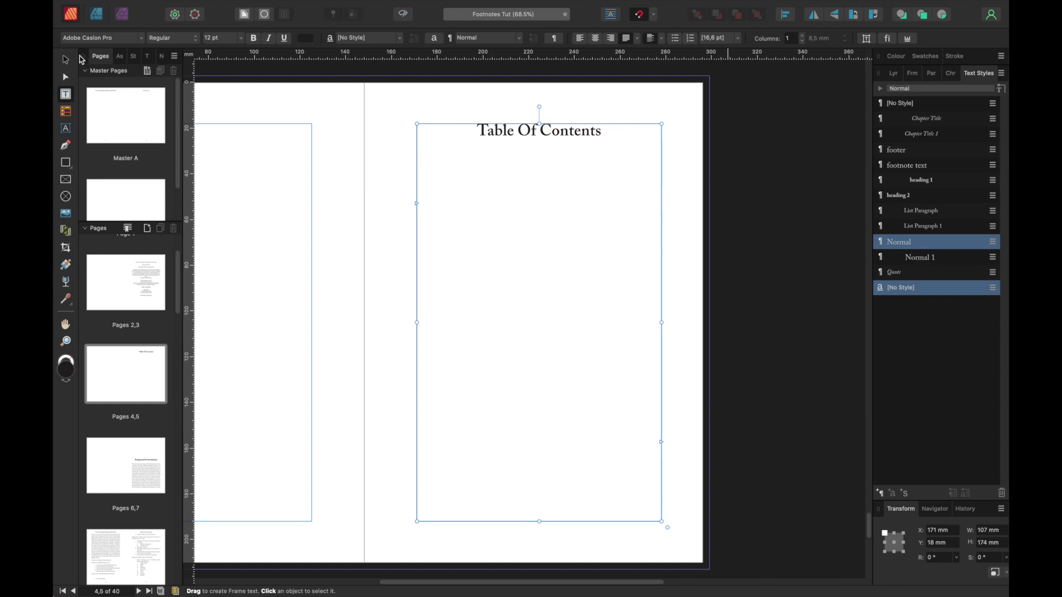
Step: Insert a table of contents built from Chapter Title and Chapter Title 1, then select its entries
left_click(149, 57)
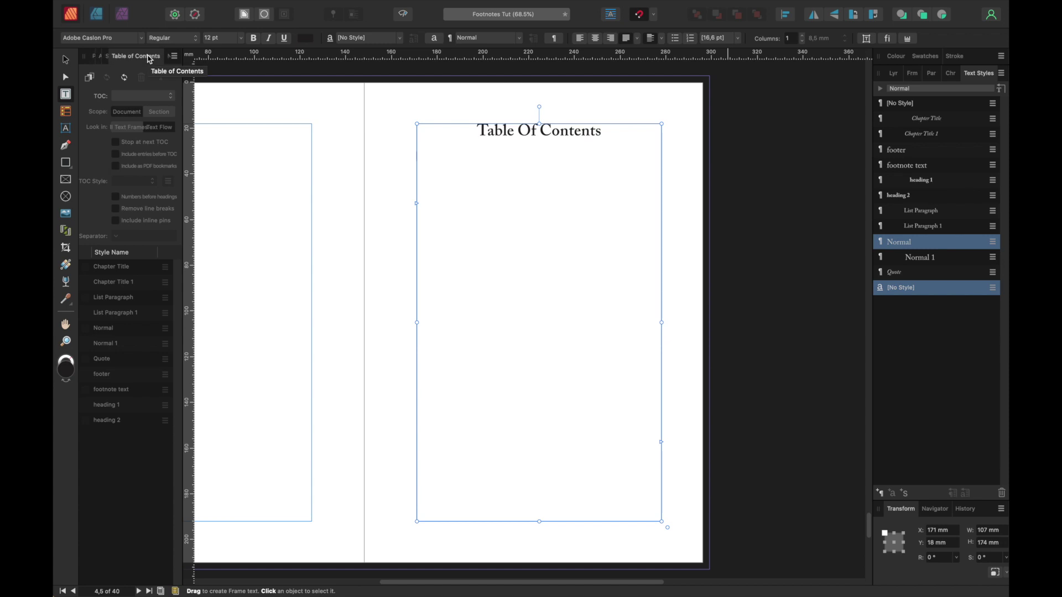
left_click(90, 78)
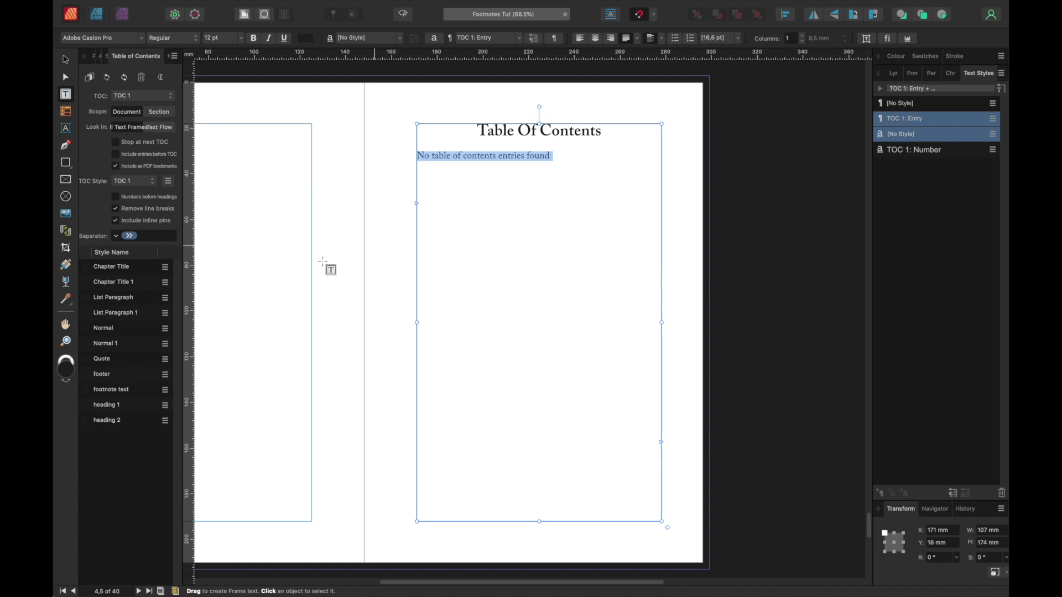
left_click(86, 283)
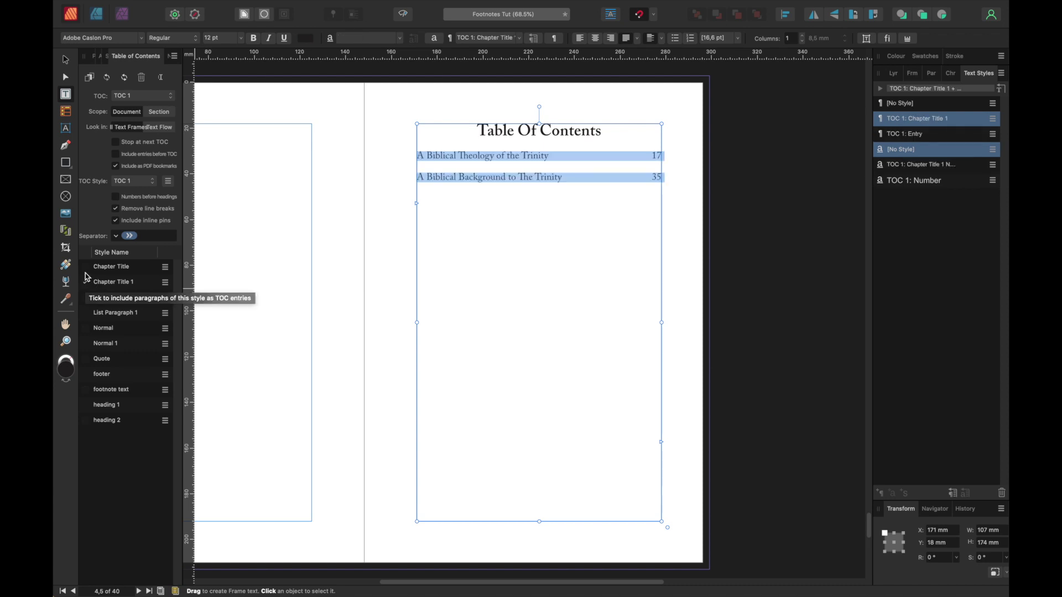
left_click(86, 268)
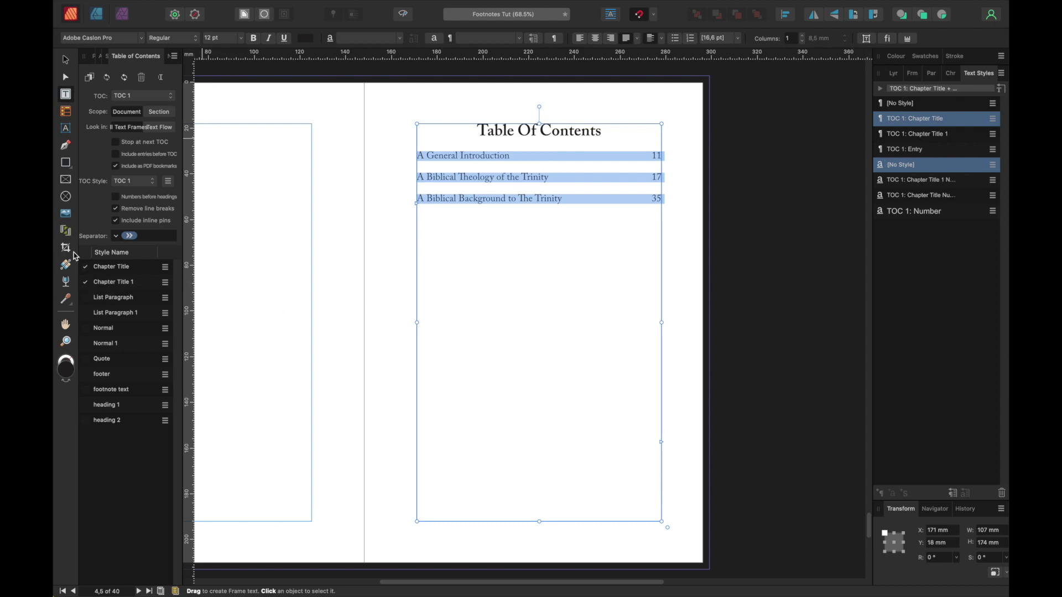
left_click(462, 156)
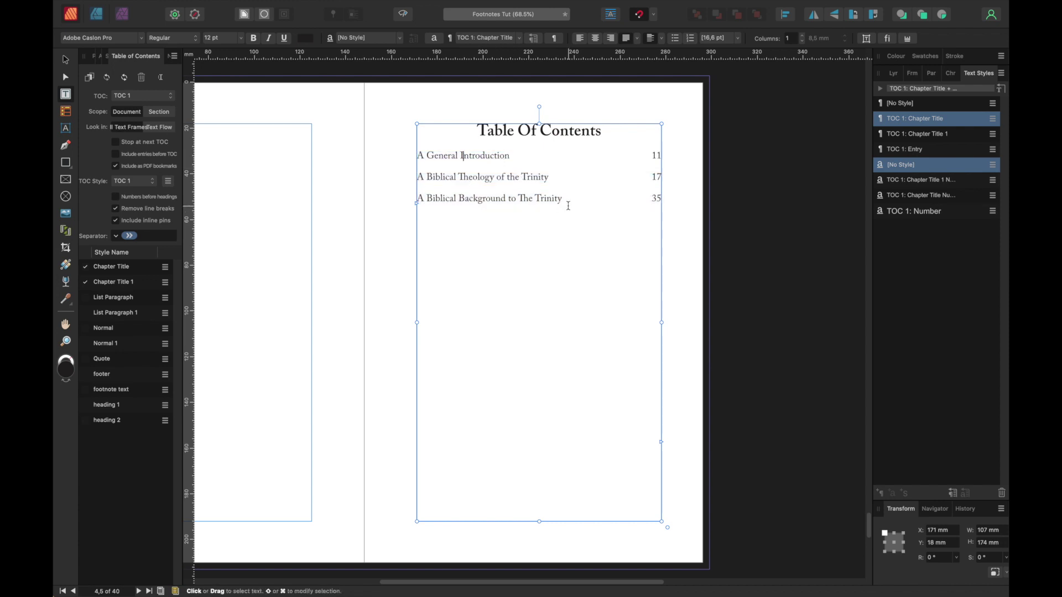
left_click_drag(569, 205, 415, 155)
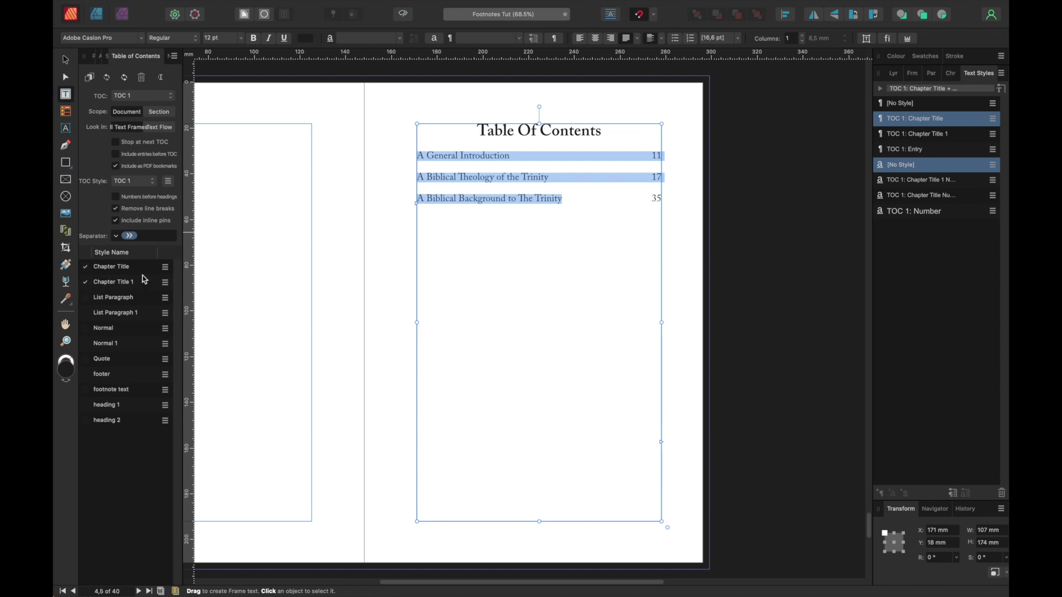
Step: Select the Chapter One subtitle 'A General Introduction' and inspect the Chapter Title 1 style options
scroll(446, 324, "down", 15)
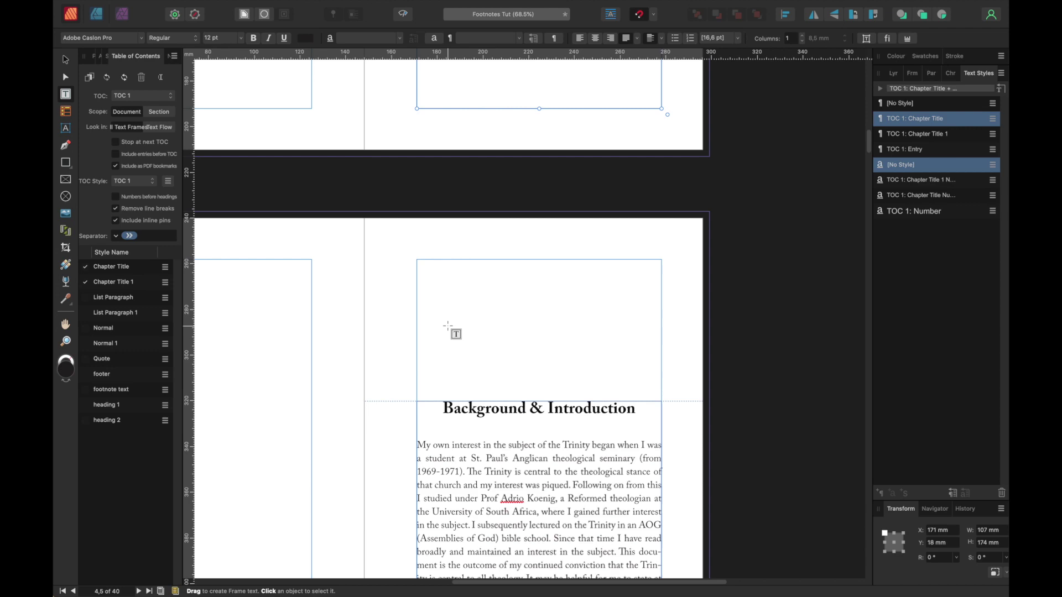
scroll(469, 341, "down", 20)
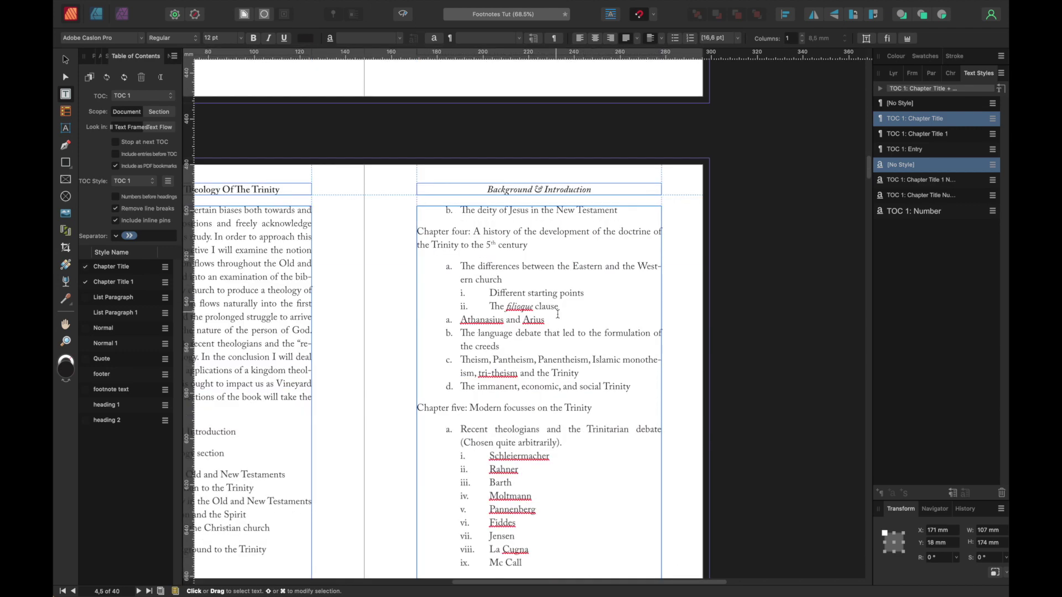
scroll(550, 331, "down", 10)
scroll(575, 271, "up", 9)
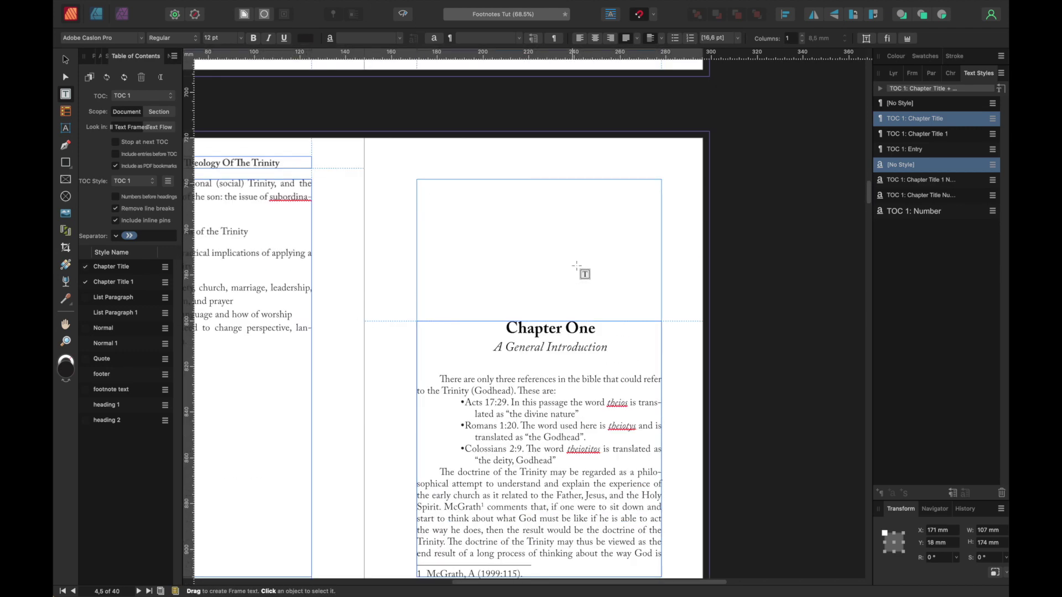
scroll(611, 347, "down", 1)
left_click_drag(610, 346, 501, 349)
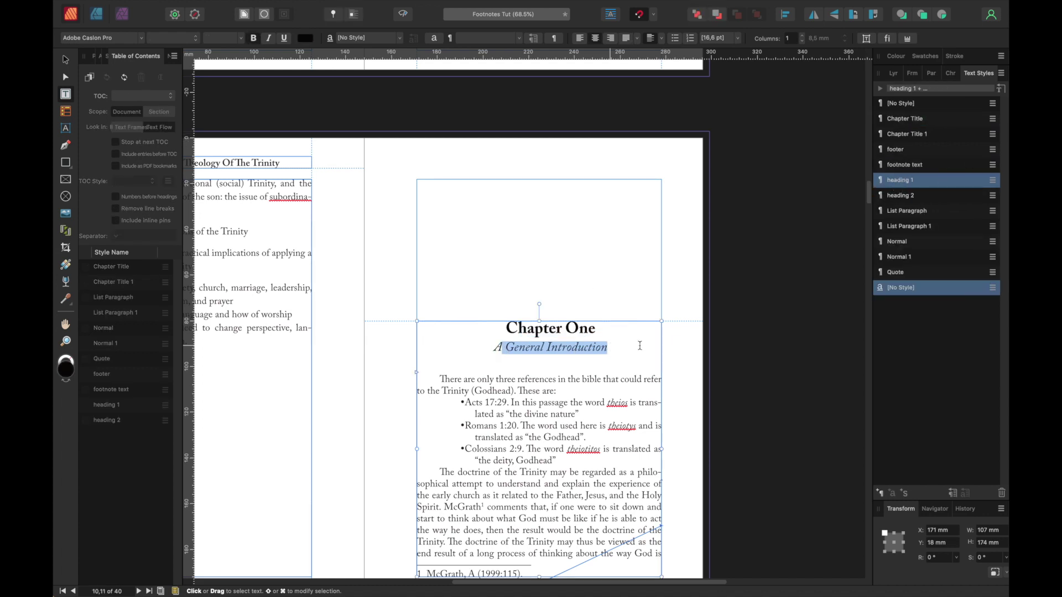
left_click(620, 349)
left_click_drag(610, 348, 496, 353)
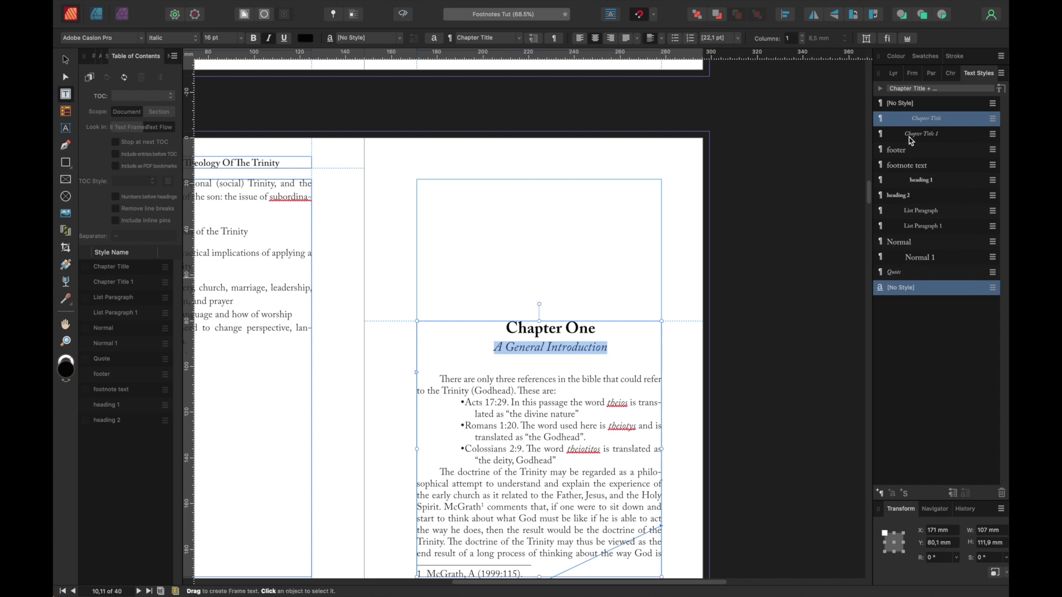
left_click(993, 134)
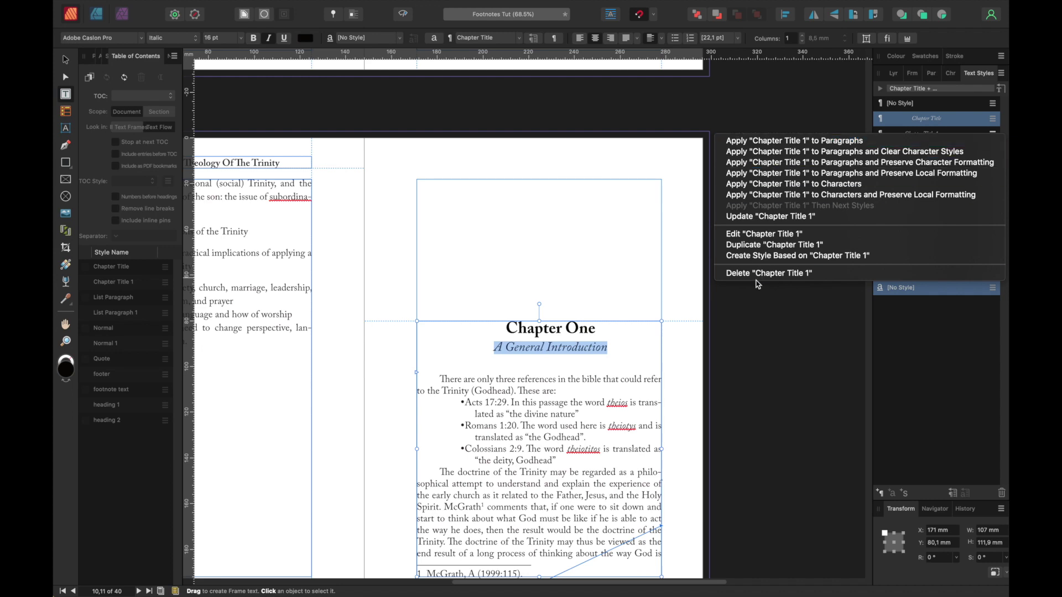
left_click(934, 313)
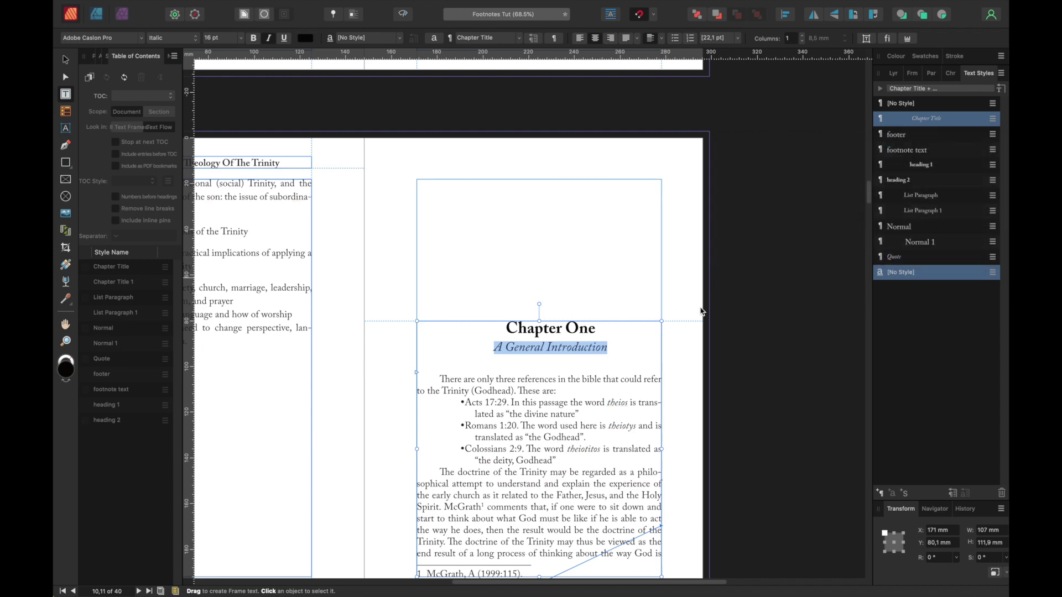
Step: Apply the Chapter Title style to the subtitle 'A Biblical Theology of the Trinity'
scroll(589, 350, "up", 10)
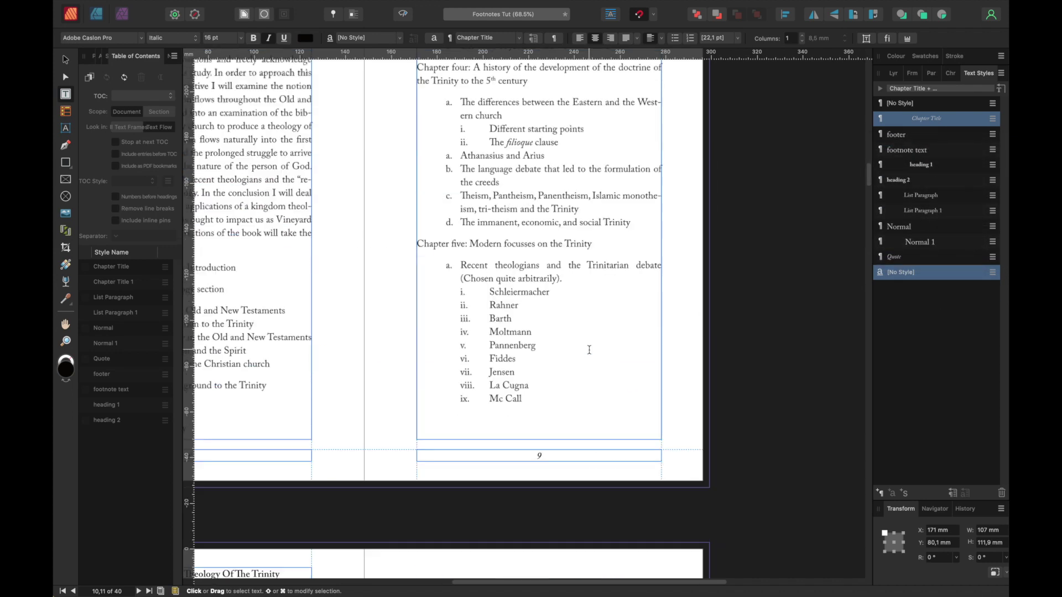
scroll(592, 350, "down", 8)
scroll(595, 352, "down", 10)
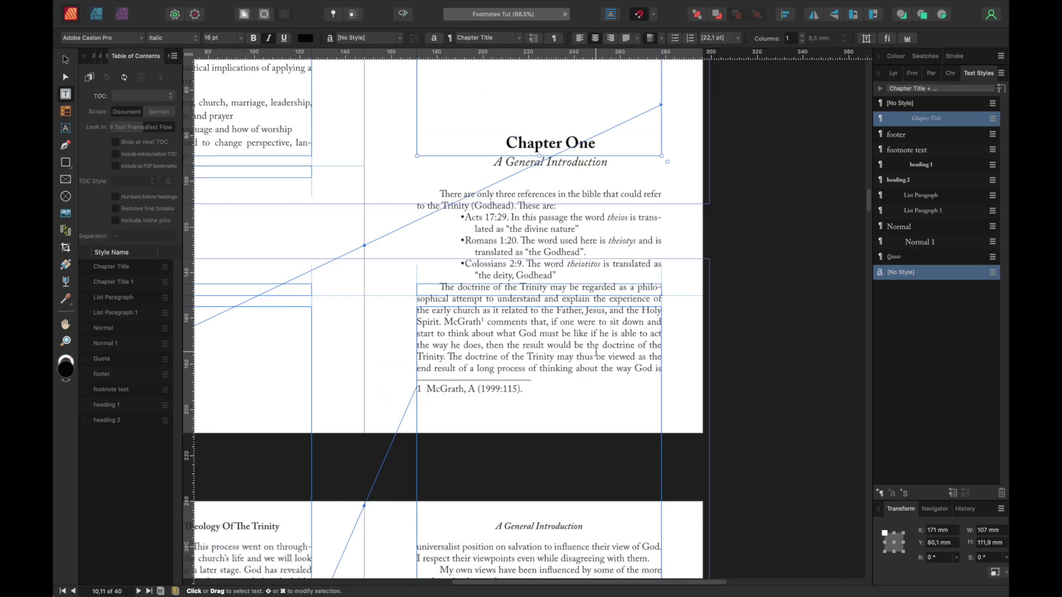
scroll(596, 351, "down", 7)
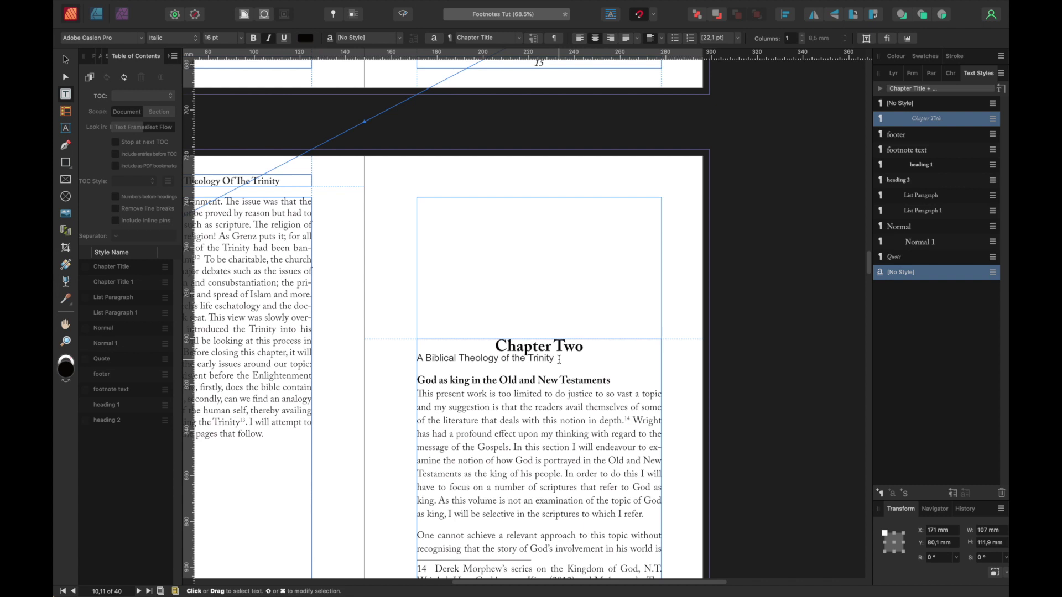
left_click_drag(556, 359, 419, 360)
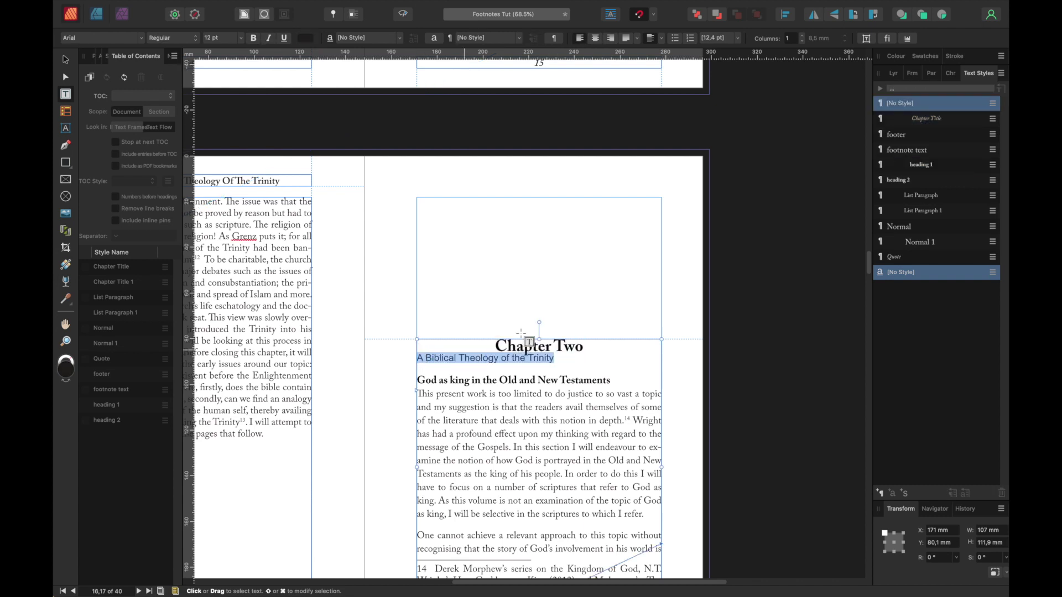
left_click(926, 119)
Step: Apply Chapter Title to the Chapter Three subtitle 'A Biblical Background to The Trinity'
scroll(634, 360, "down", 2)
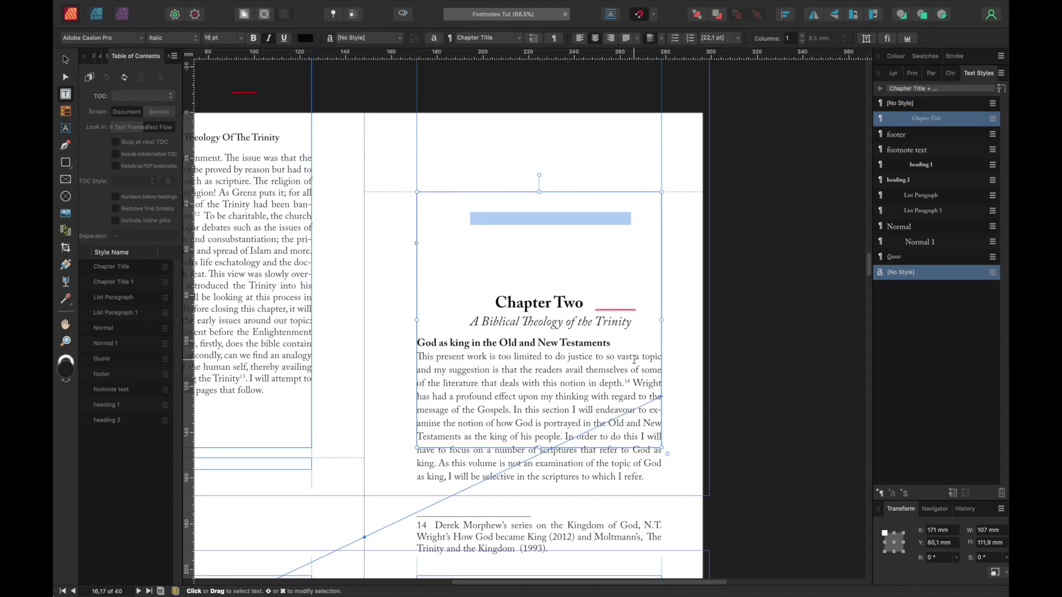
scroll(634, 360, "down", 20)
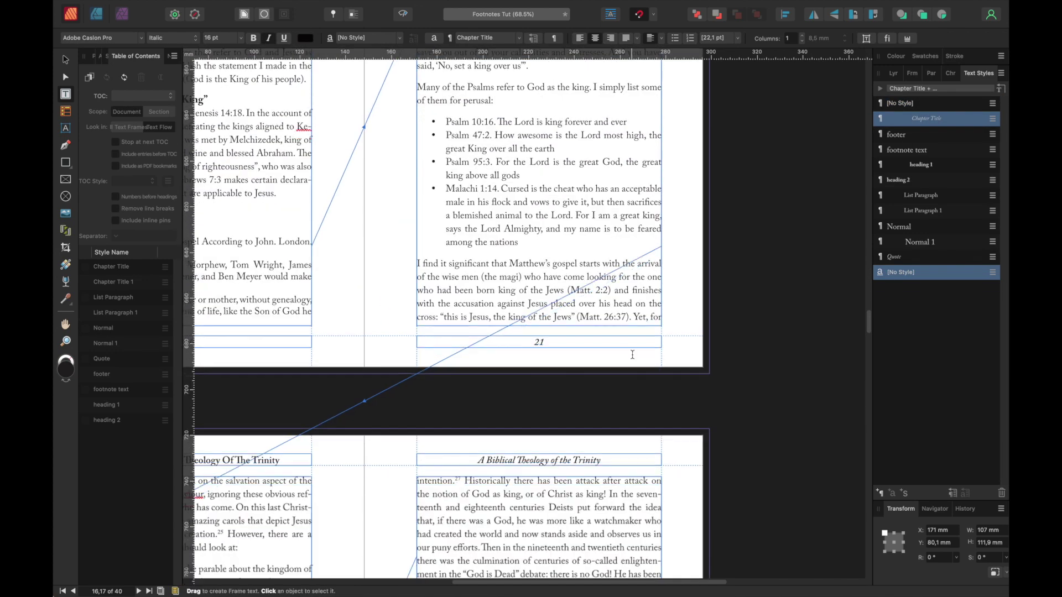
scroll(633, 354, "down", 20)
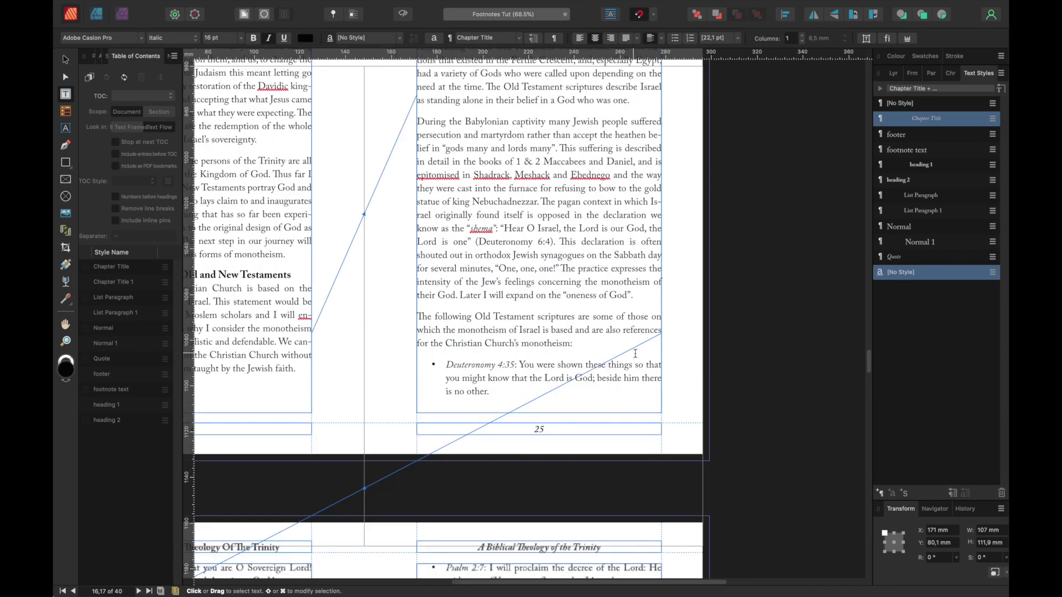
scroll(635, 354, "down", 20)
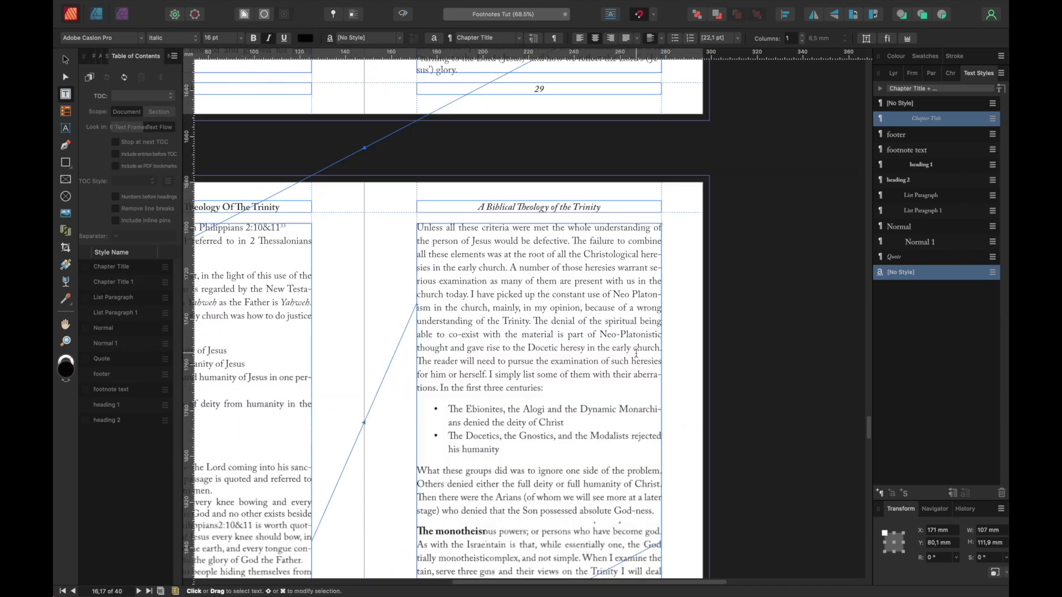
scroll(635, 353, "down", 20)
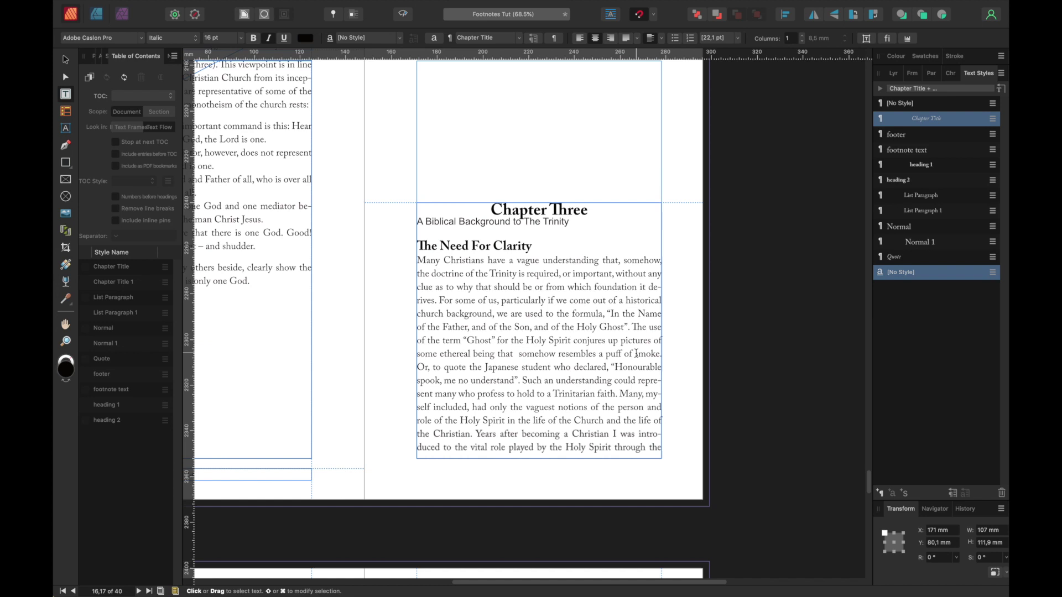
left_click_drag(571, 222, 417, 221)
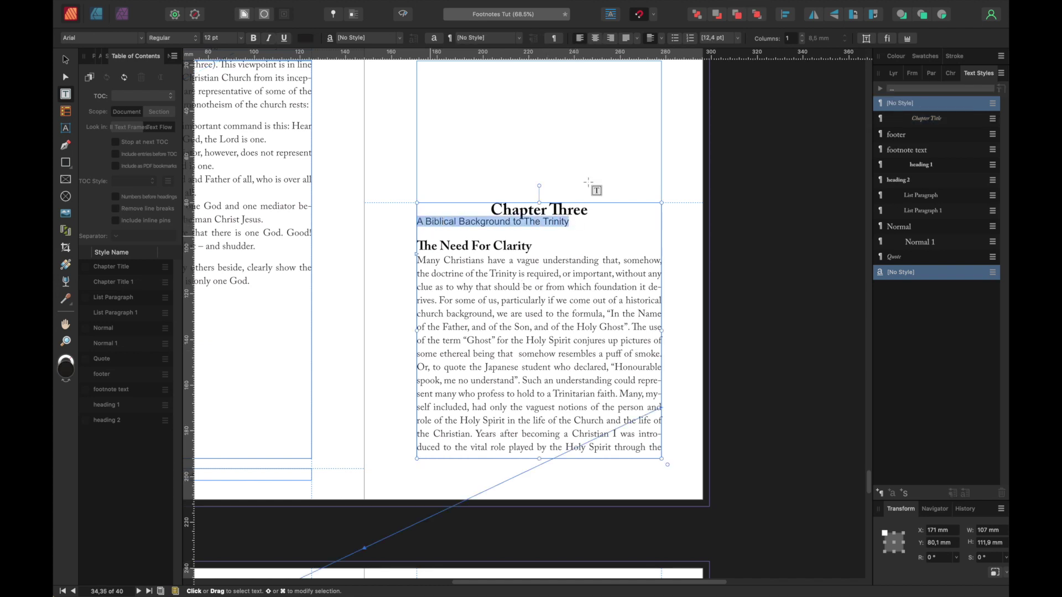
left_click(929, 119)
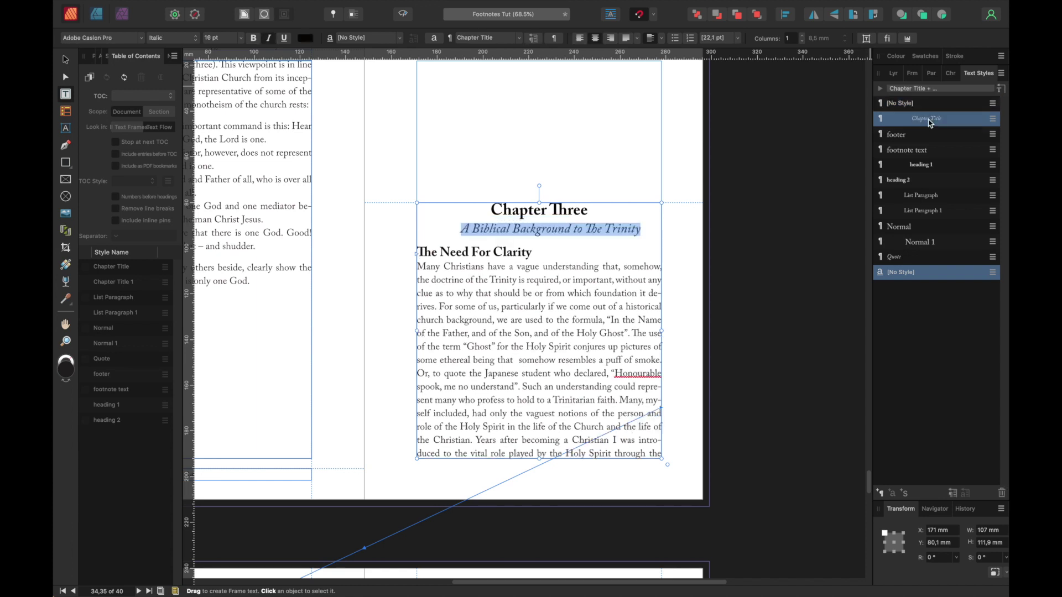
left_click(649, 220)
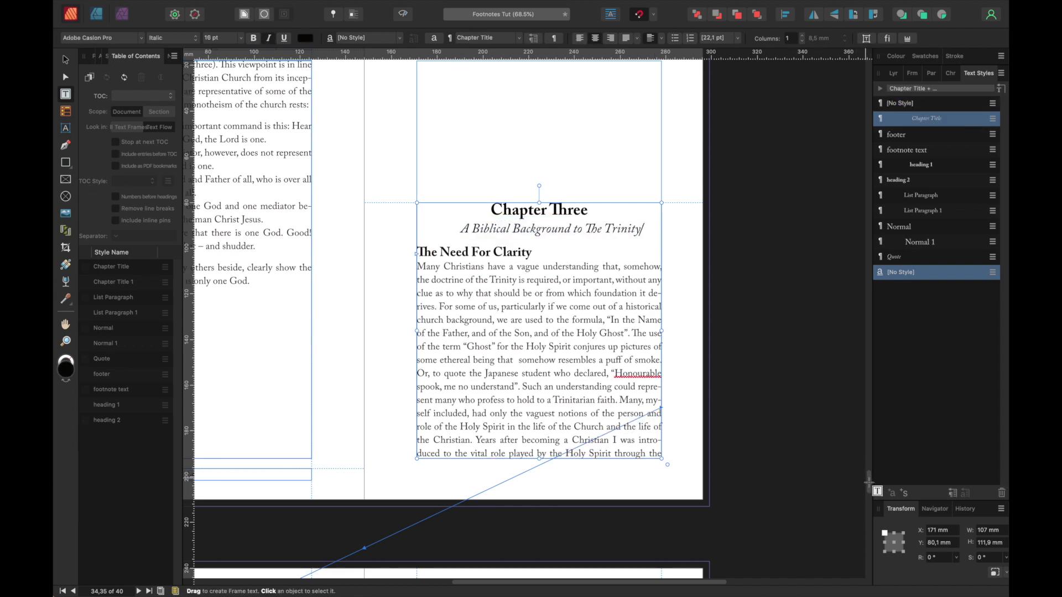
Step: Delete the old contents entries, rebuild the TOC from Chapter Title only, and select the TOC 2: Entry style
left_click_drag(867, 470, 872, 111)
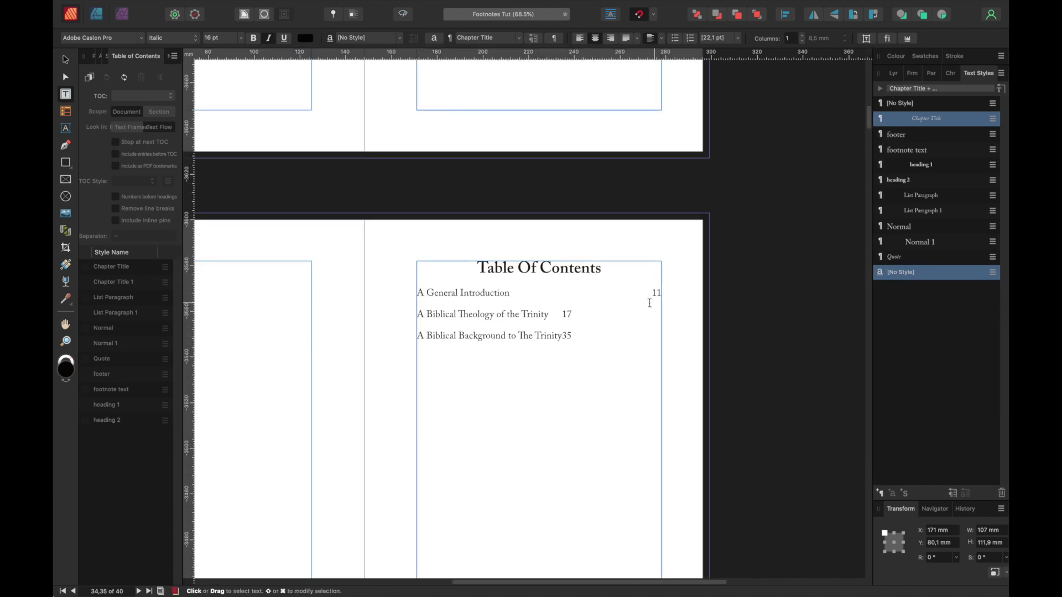
left_click_drag(576, 336, 406, 291)
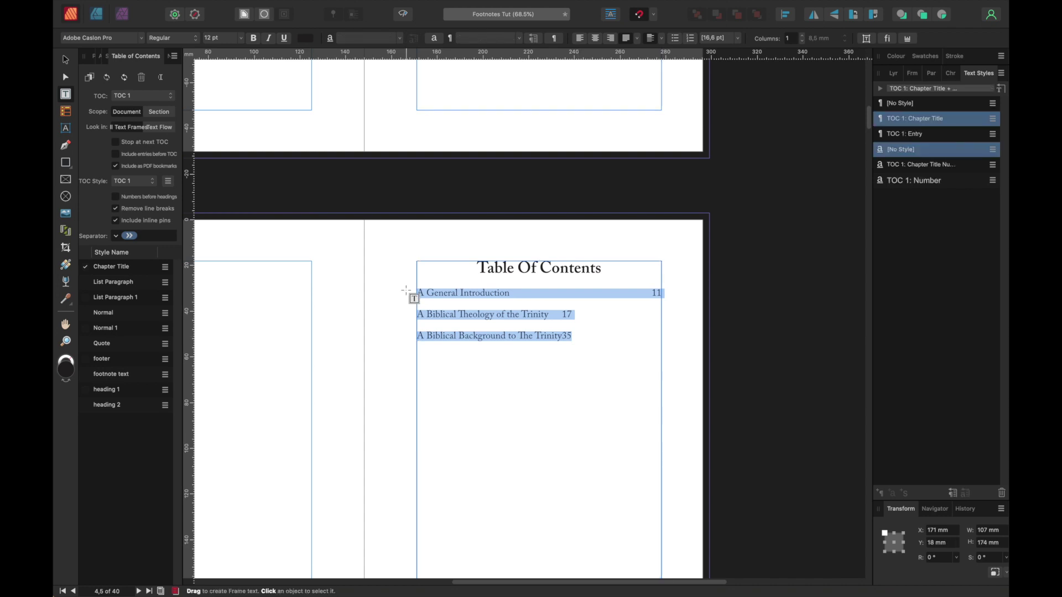
key("BackSpace")
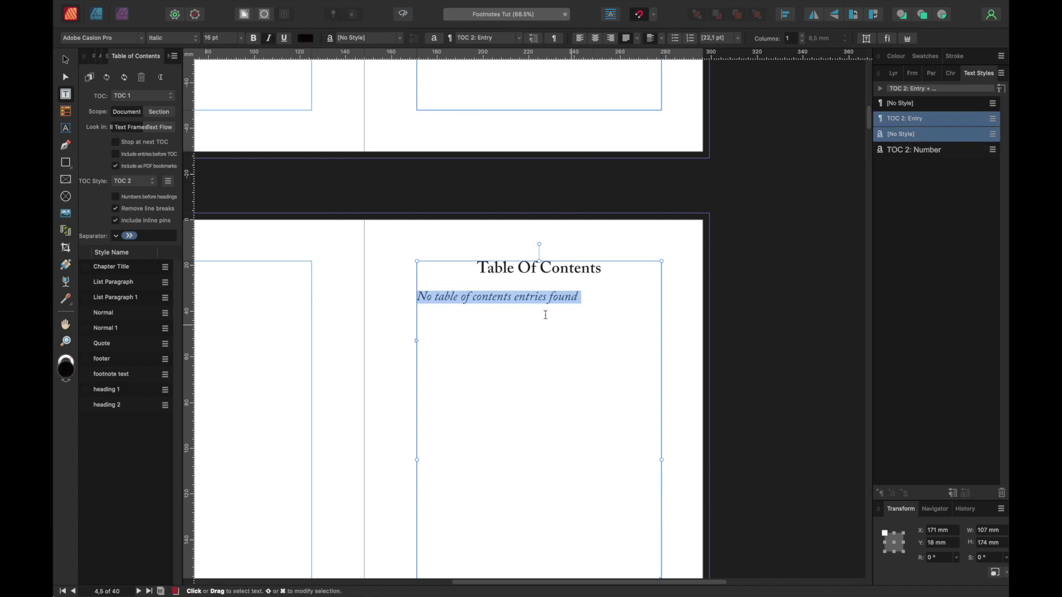
left_click(85, 267)
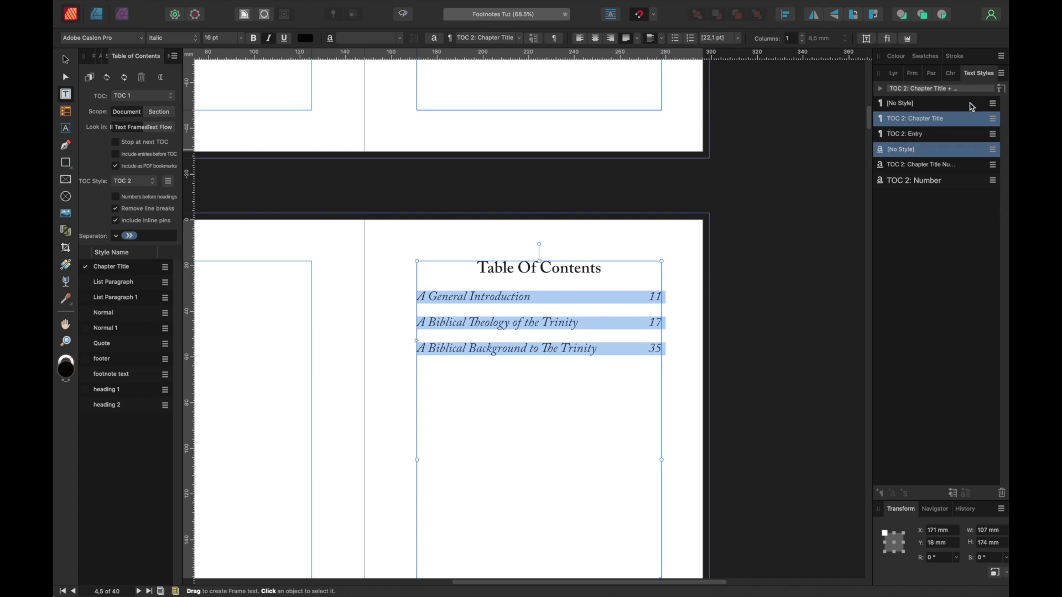
left_click(900, 138)
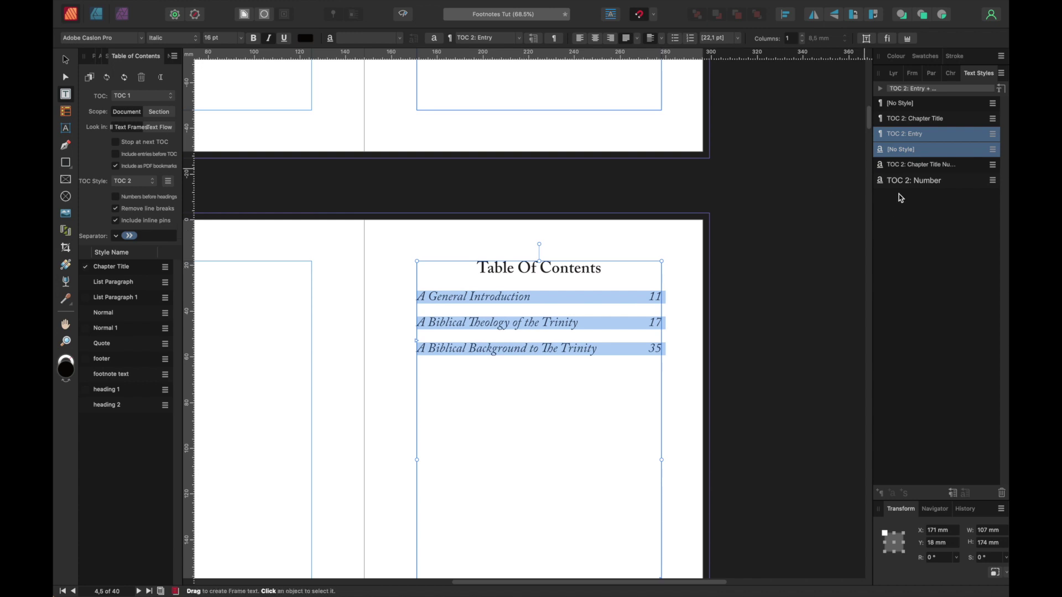
left_click(933, 77)
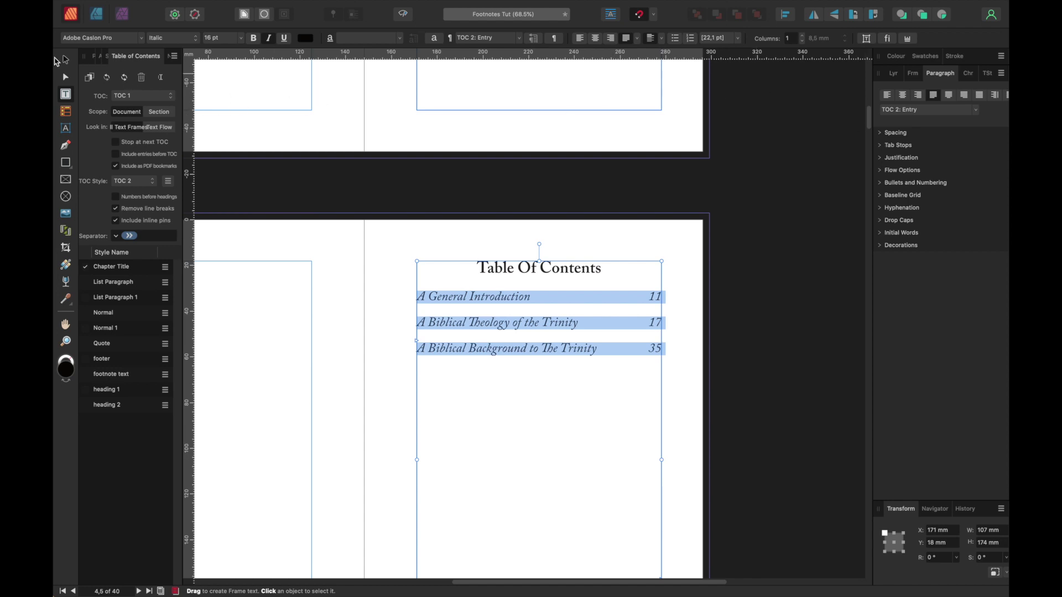
Step: Set the three contents entries to Regular, 12 pt
left_click(67, 61)
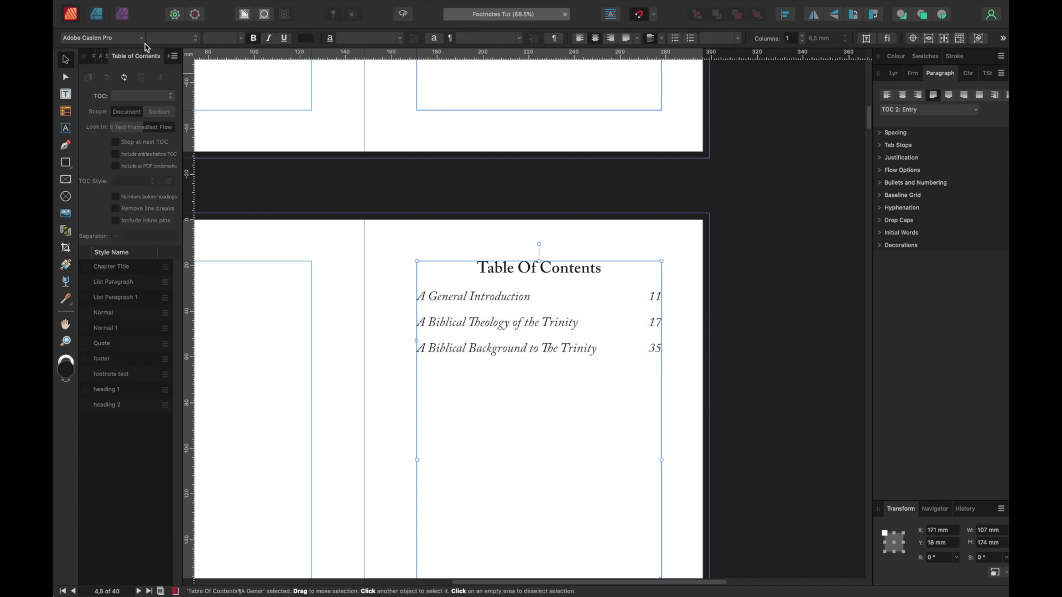
double_click(662, 349)
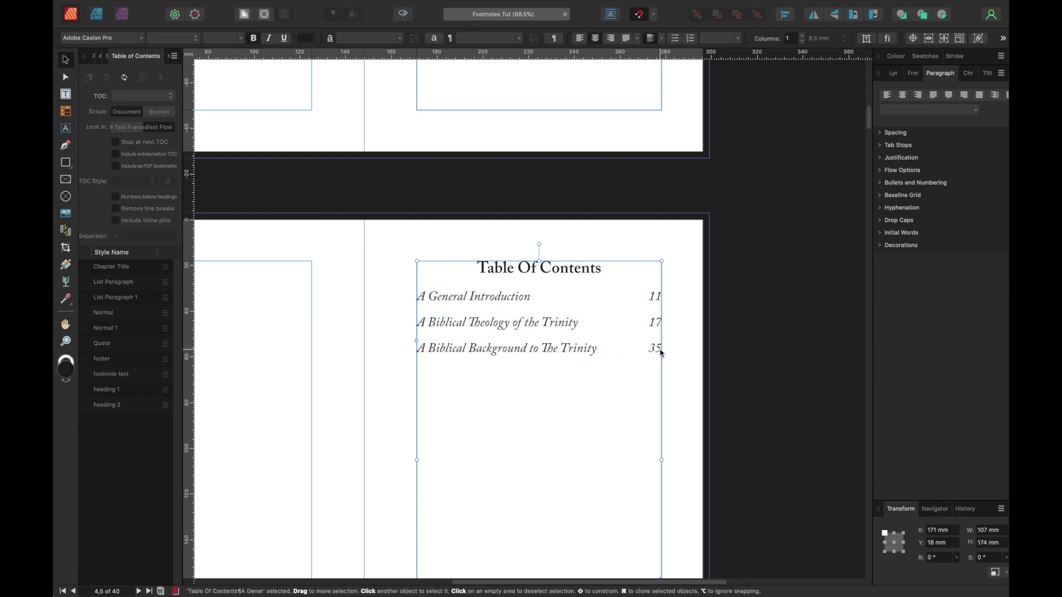
left_click_drag(662, 349, 410, 289)
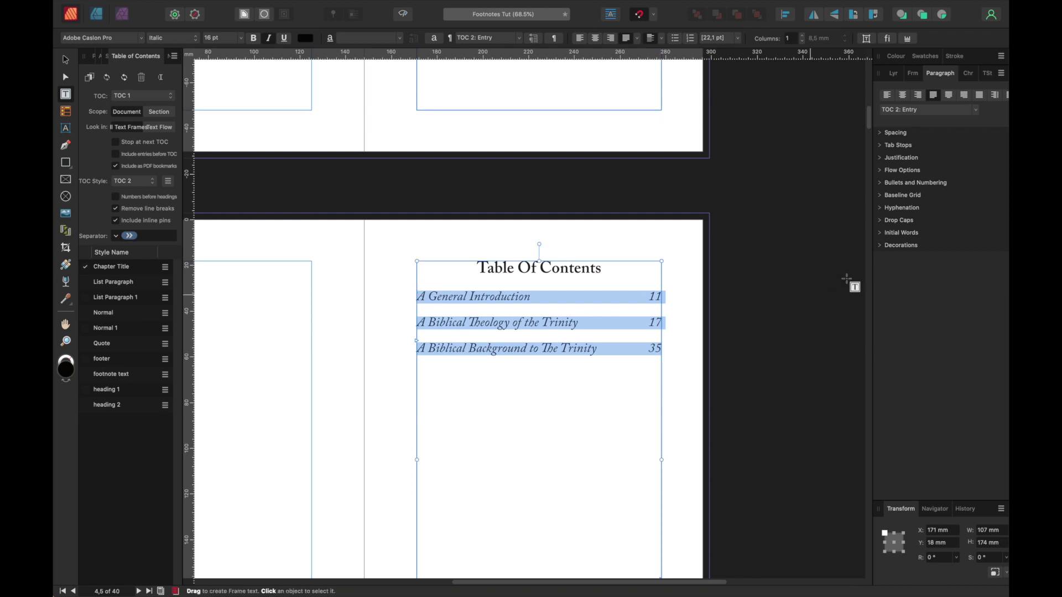
left_click(196, 38)
left_click(164, 54)
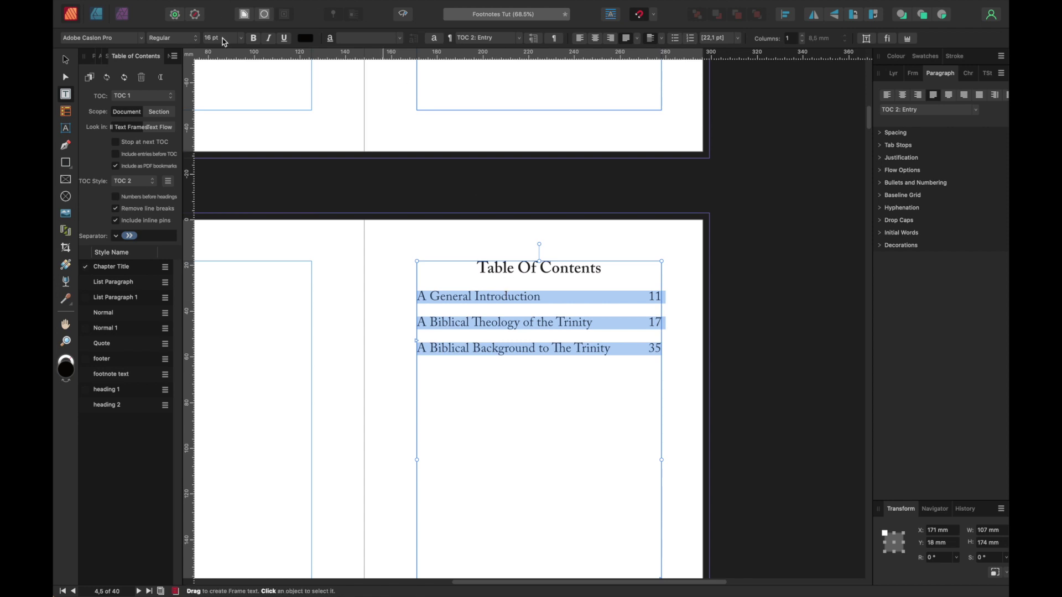
left_click(241, 38)
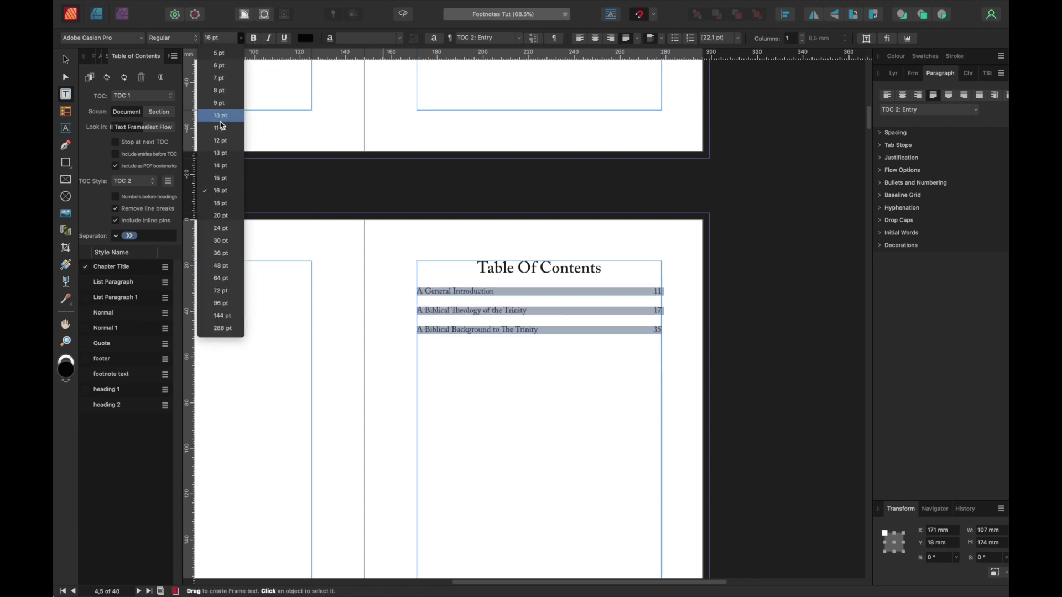
left_click(221, 142)
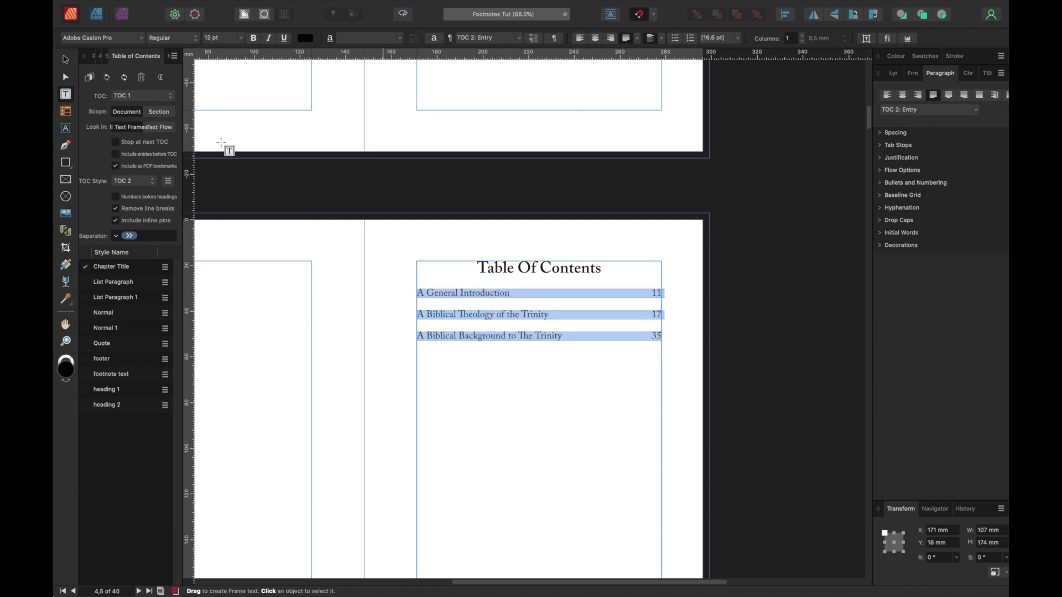
Step: Reduce the contents entries' Space After to 0 pt
left_click(880, 134)
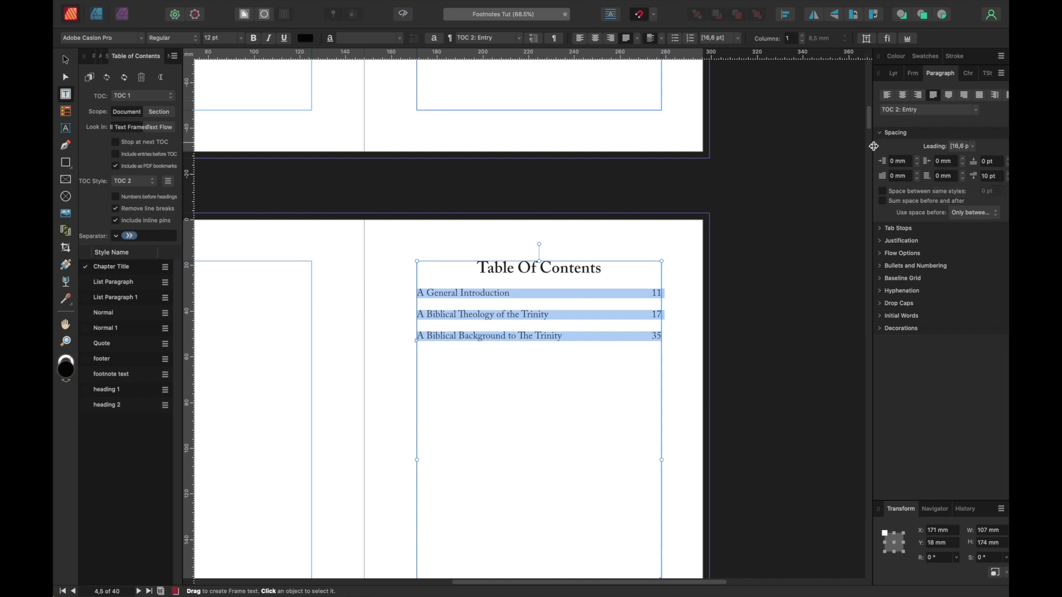
mouse_move(865, 148)
left_mouse_down()
mouse_move(834, 150)
mouse_move(849, 157)
left_mouse_up()
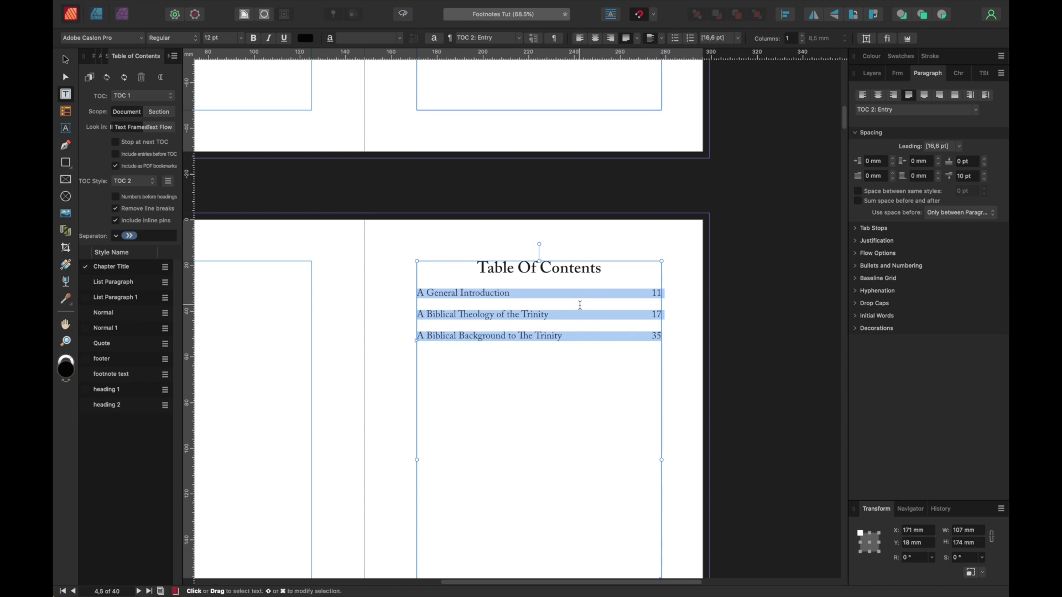
left_click_drag(580, 305, 549, 316)
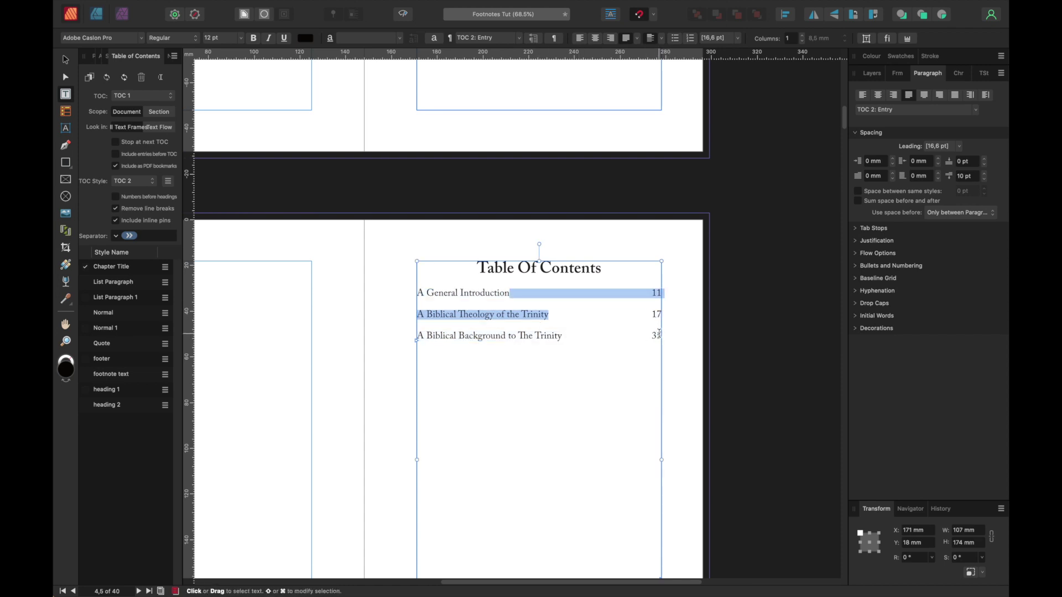
left_click_drag(662, 336, 415, 287)
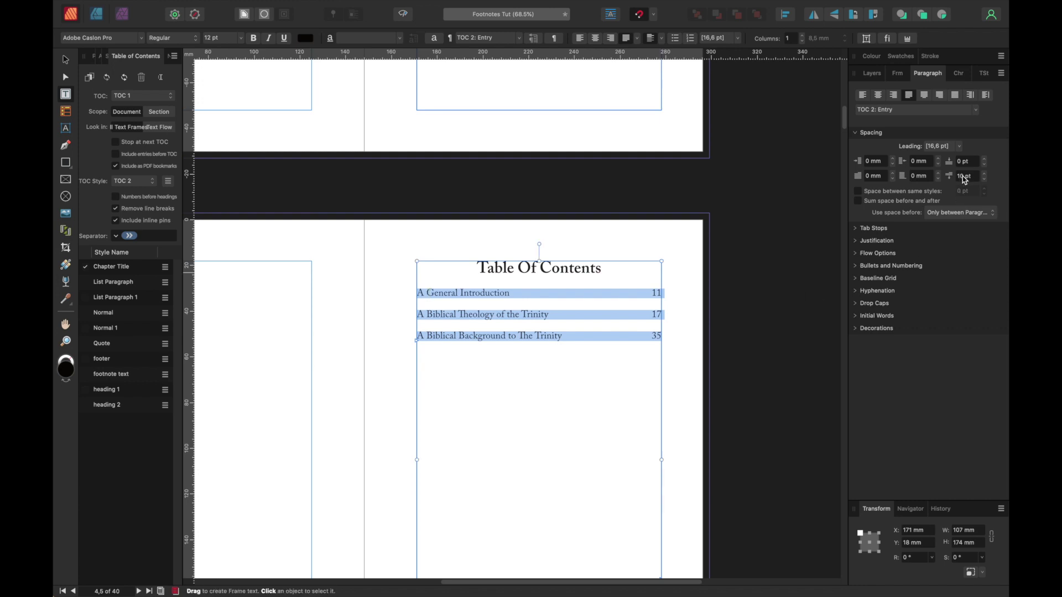
left_click(985, 179)
left_click(985, 179)
left_click(984, 178)
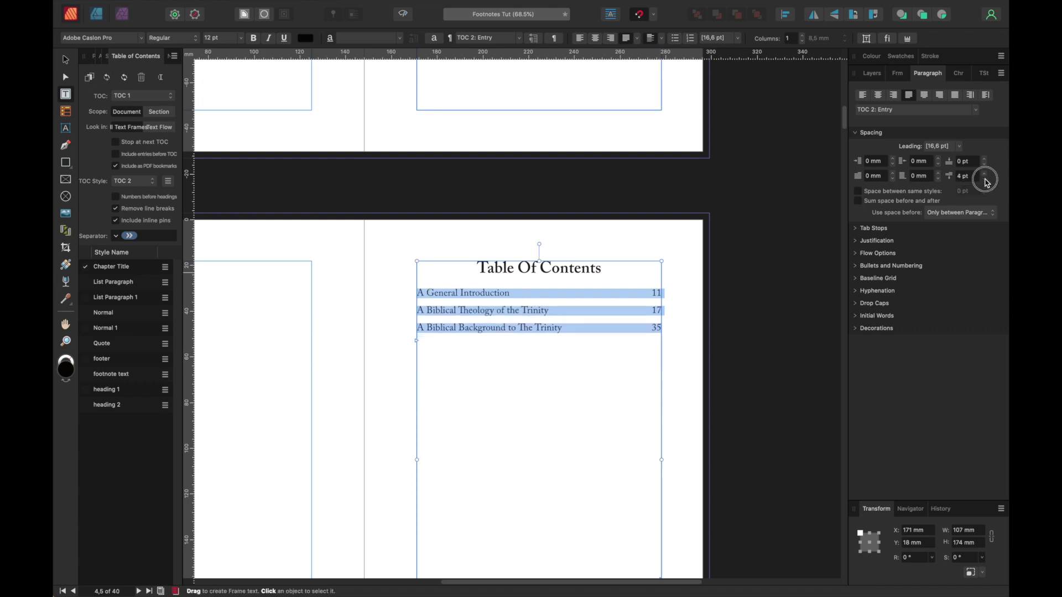
left_click(985, 178)
left_click(985, 179)
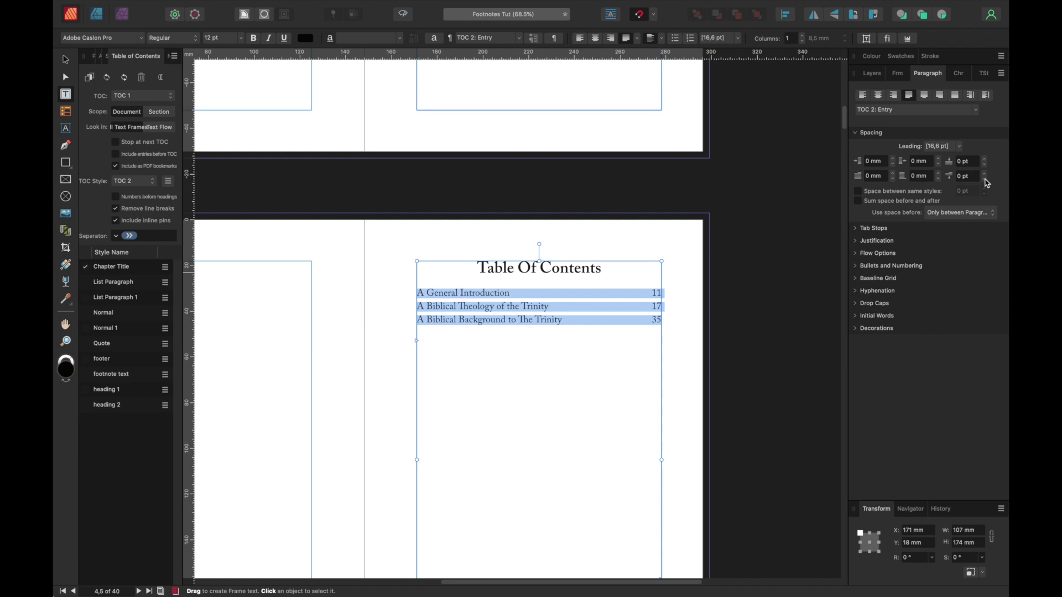
Step: Set the tab stop leader to dots so each entry leads to its page number 11, 17, 35
left_click(856, 228)
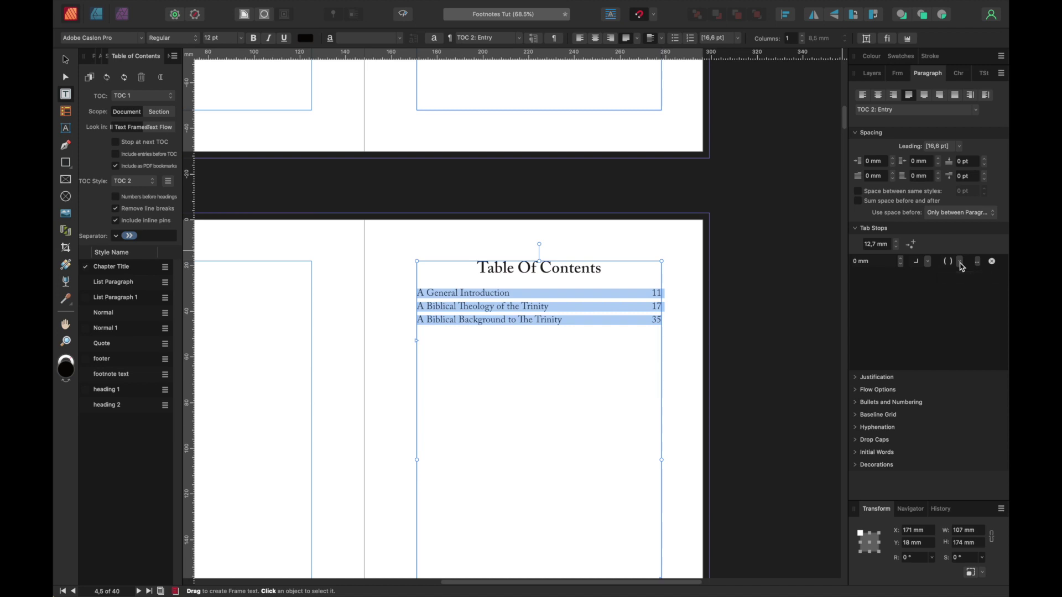
left_click(961, 265)
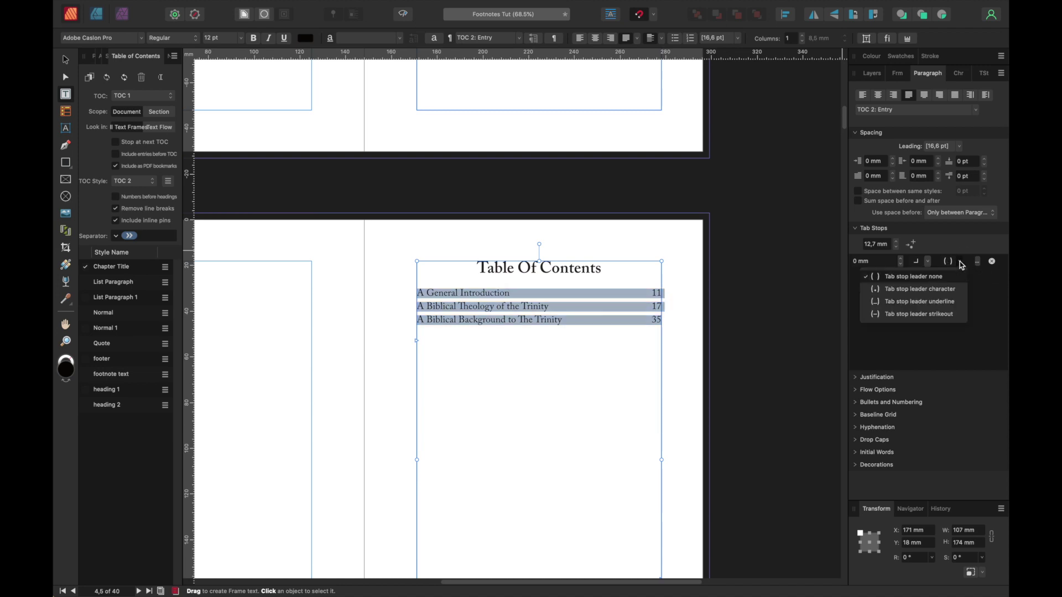
left_click(876, 291)
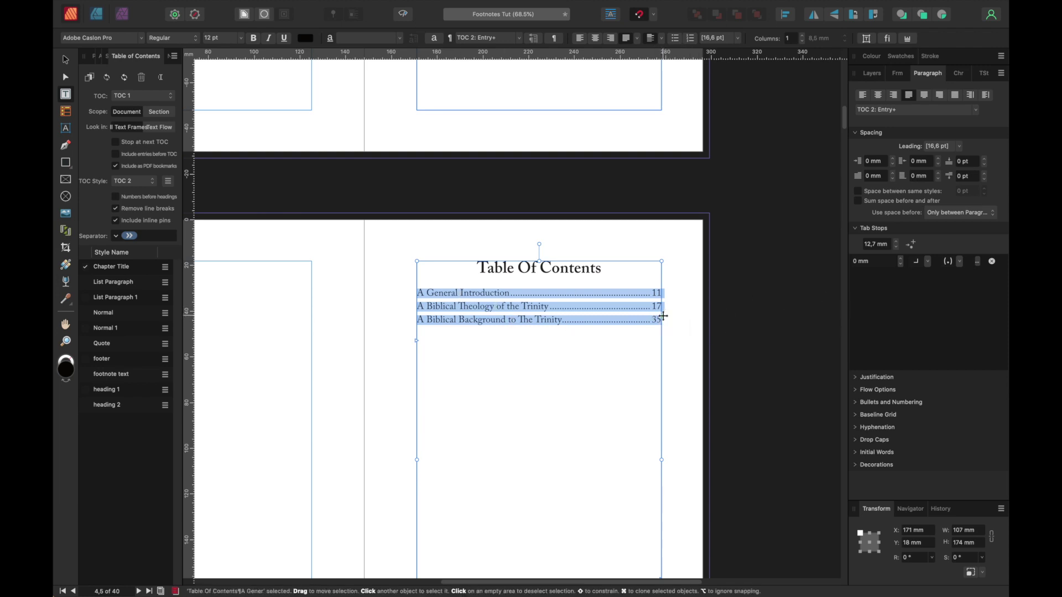
left_click(772, 320)
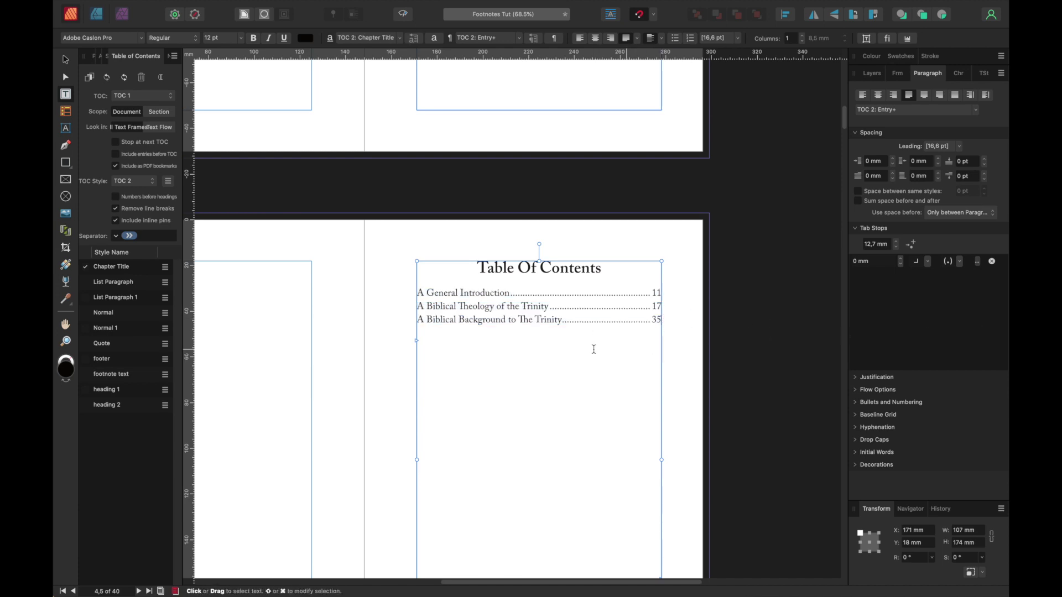
Step: Delete the empty line above 'a. The need for clarity' on page 8
scroll(475, 356, "down", 5)
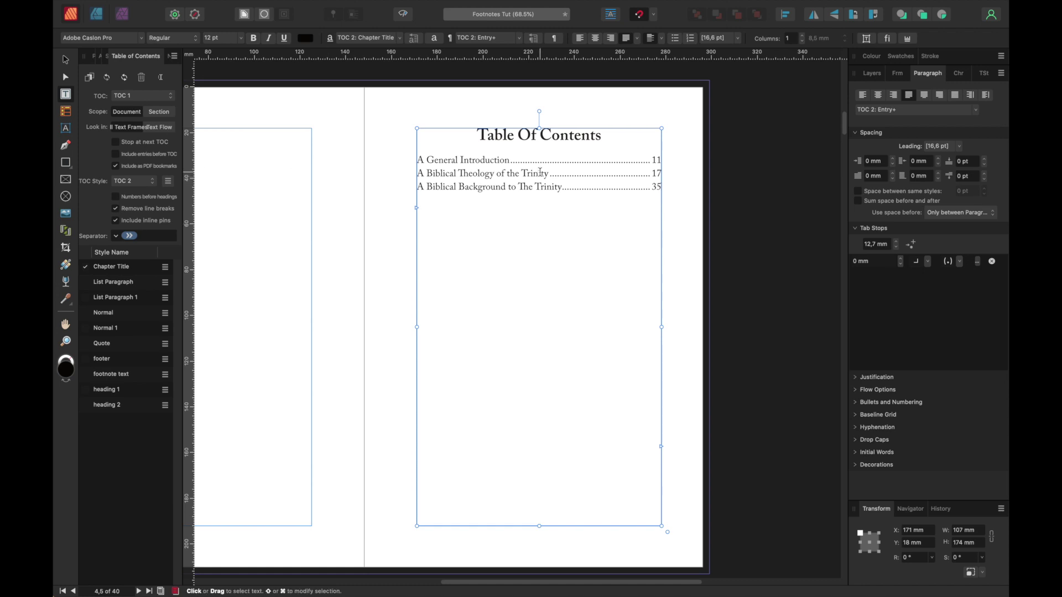
key("super+0")
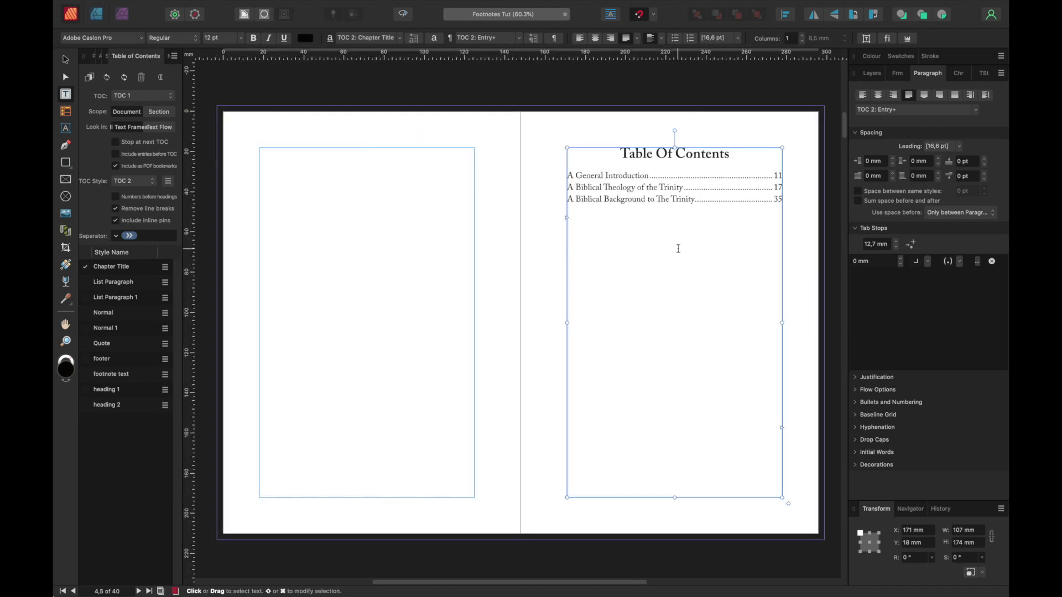
scroll(677, 247, "up", 10)
scroll(677, 247, "down", 12)
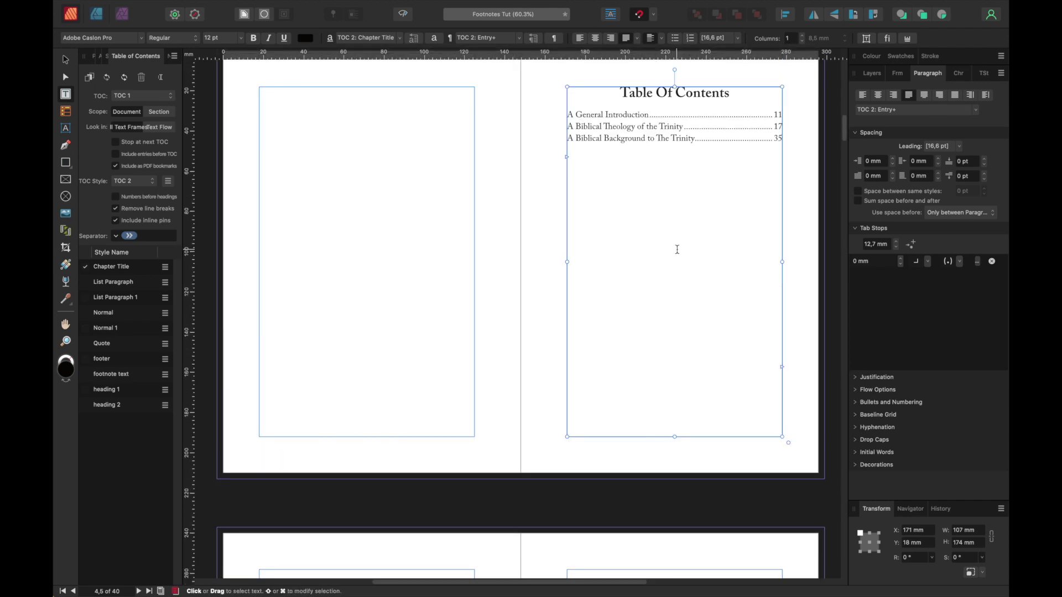
scroll(677, 250, "down", 10)
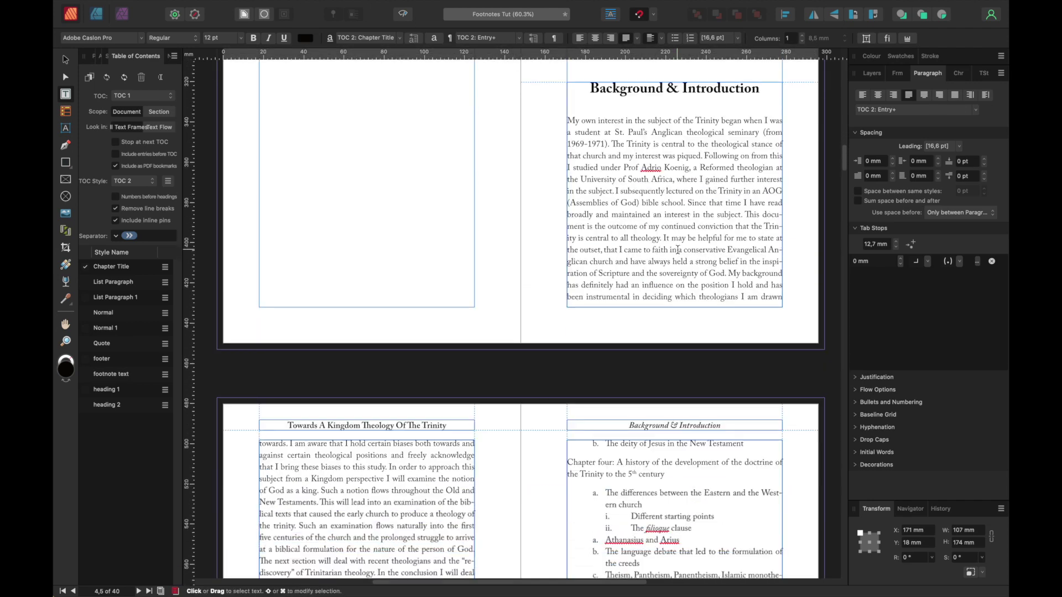
scroll(677, 249, "down", 5)
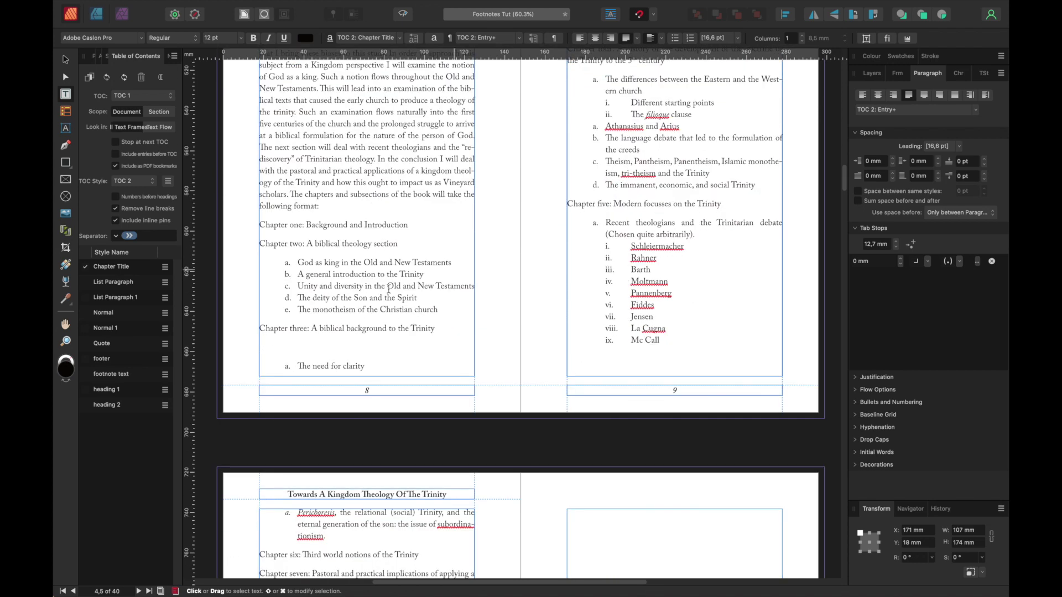
left_click(283, 348)
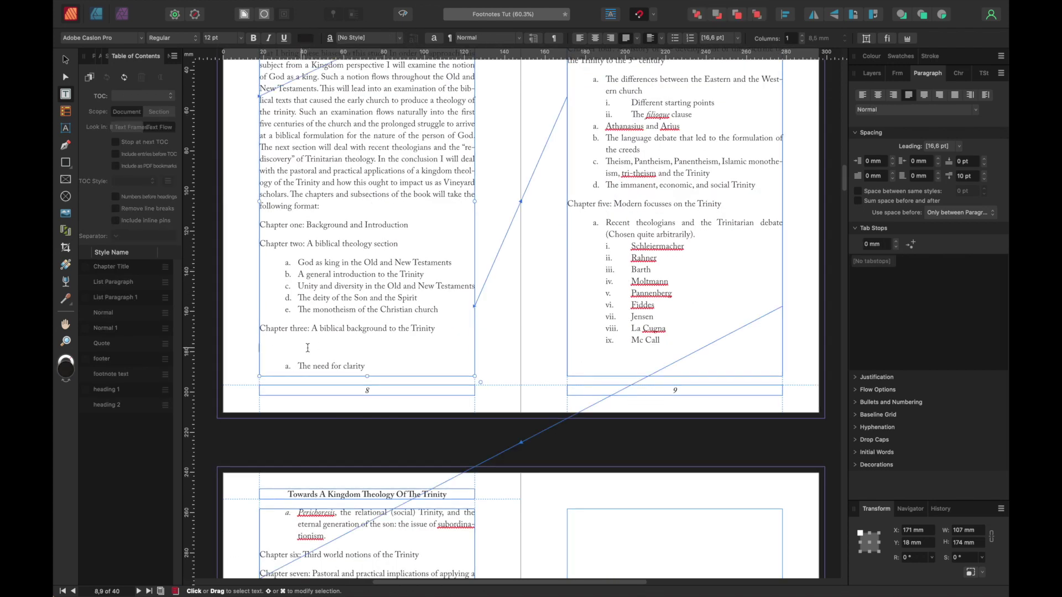
key("BackSpace")
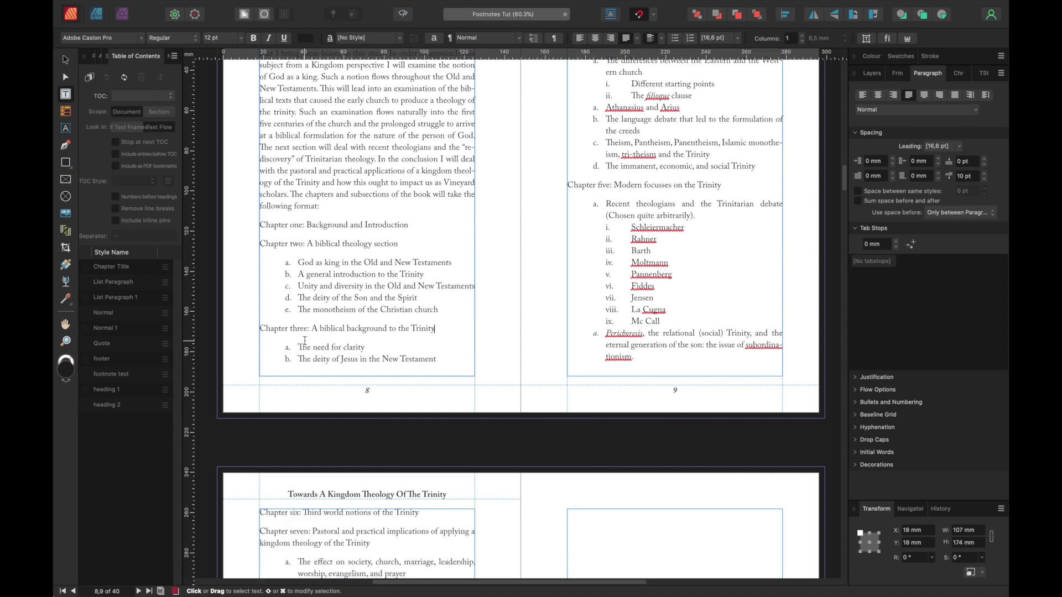
scroll(435, 286, "down", 1)
scroll(434, 286, "down", 10)
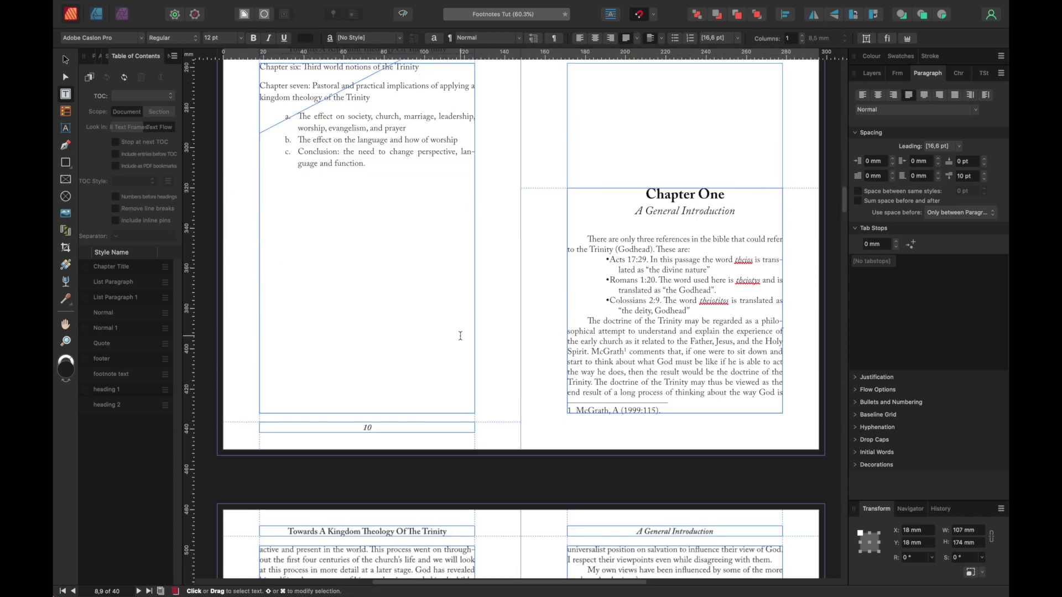
scroll(460, 334, "down", 1)
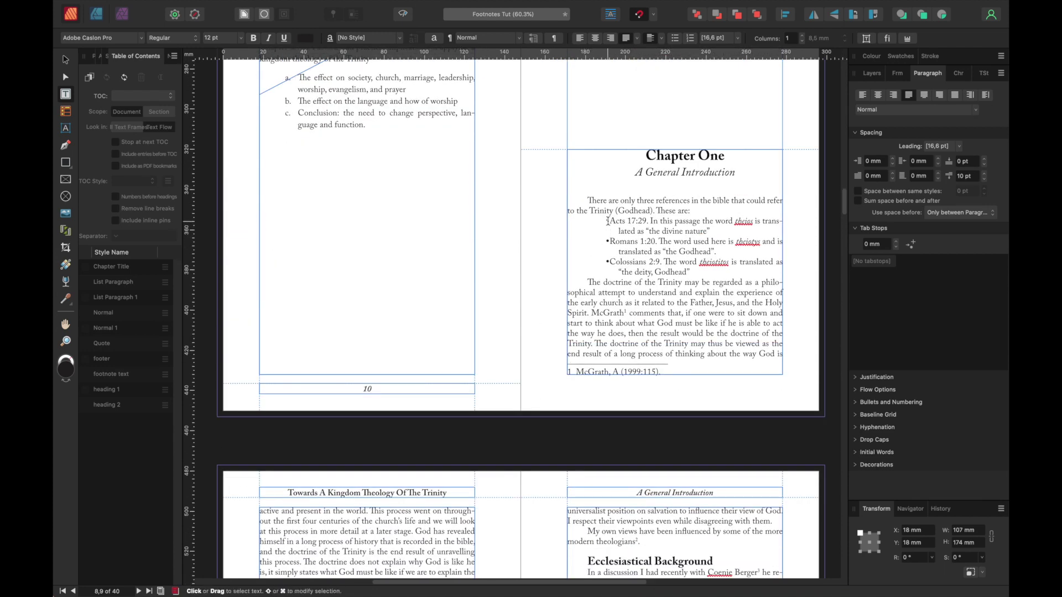
Step: Give the three Chapter One bullet items an 8 mm left indent and a smaller first-line indent
left_click_drag(692, 270, 594, 220)
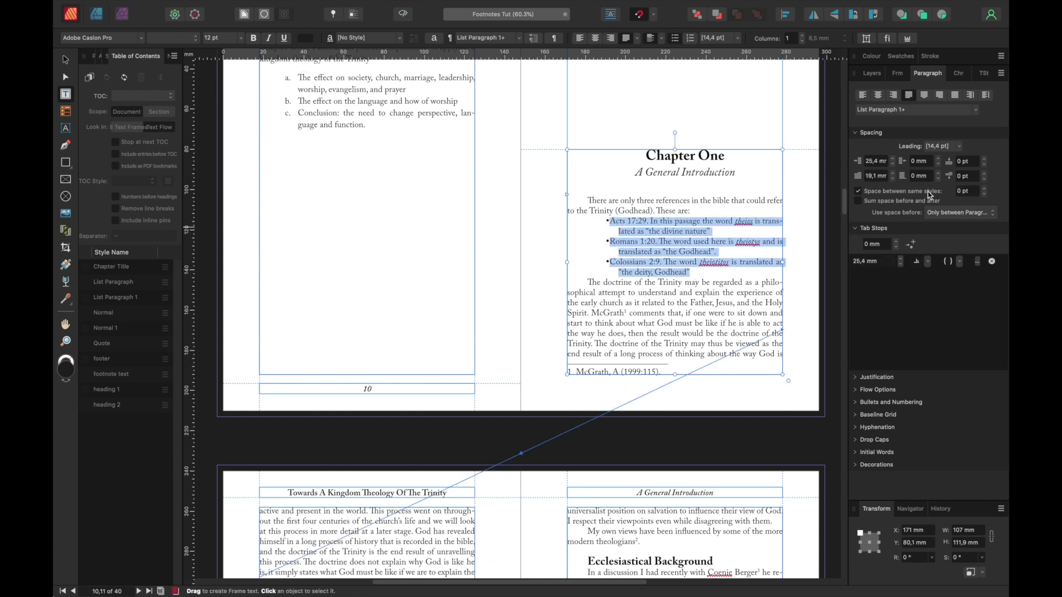
left_click(892, 165)
left_click(892, 165)
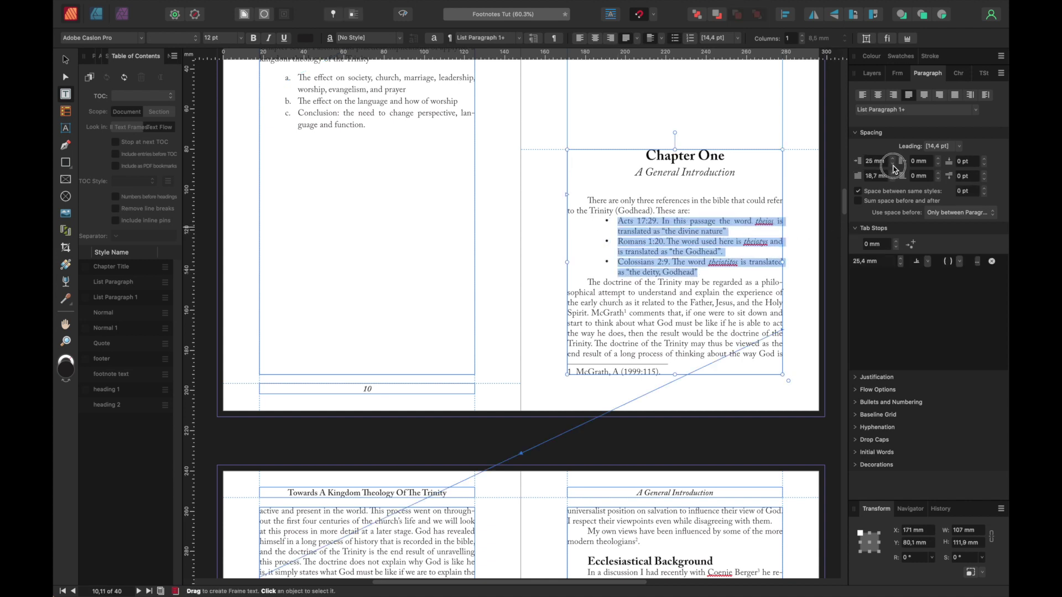
left_click(893, 165)
left_click(893, 165)
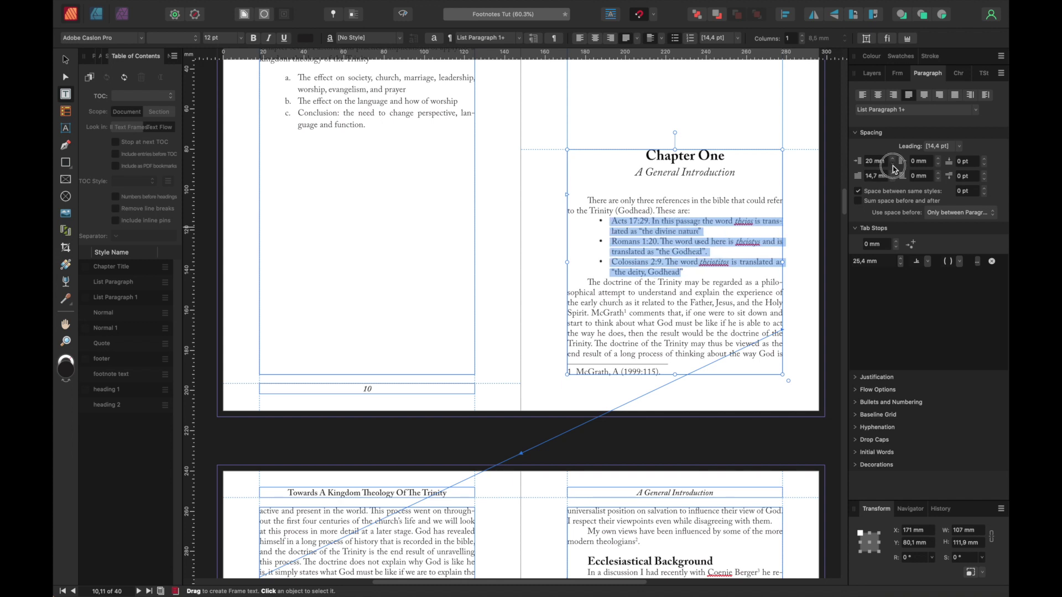
left_click(892, 165)
left_click(893, 165)
left_click(893, 165)
left_click(893, 164)
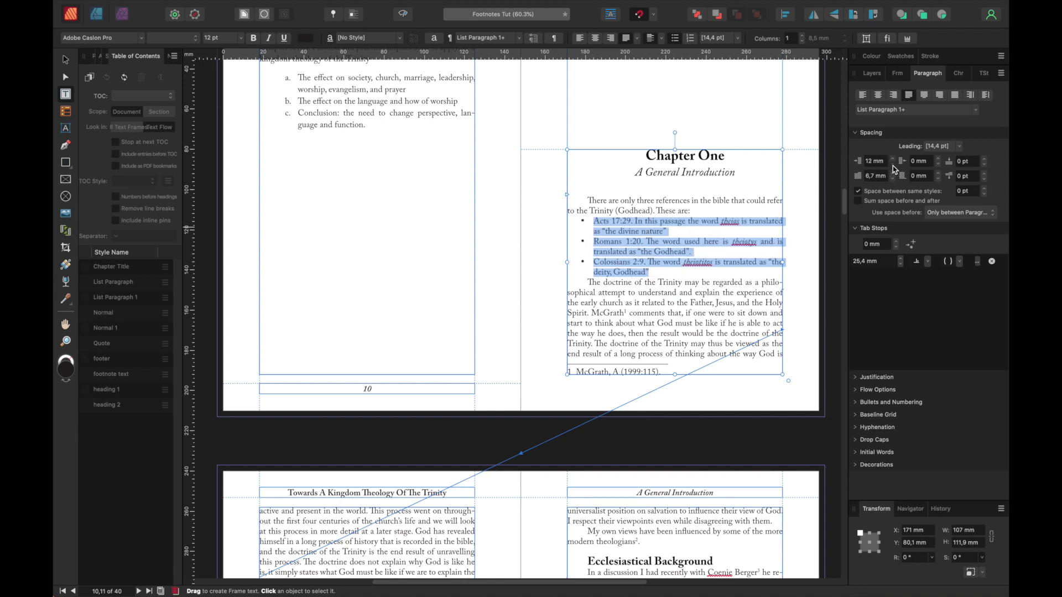
left_click(893, 165)
left_click(893, 165)
left_click(892, 165)
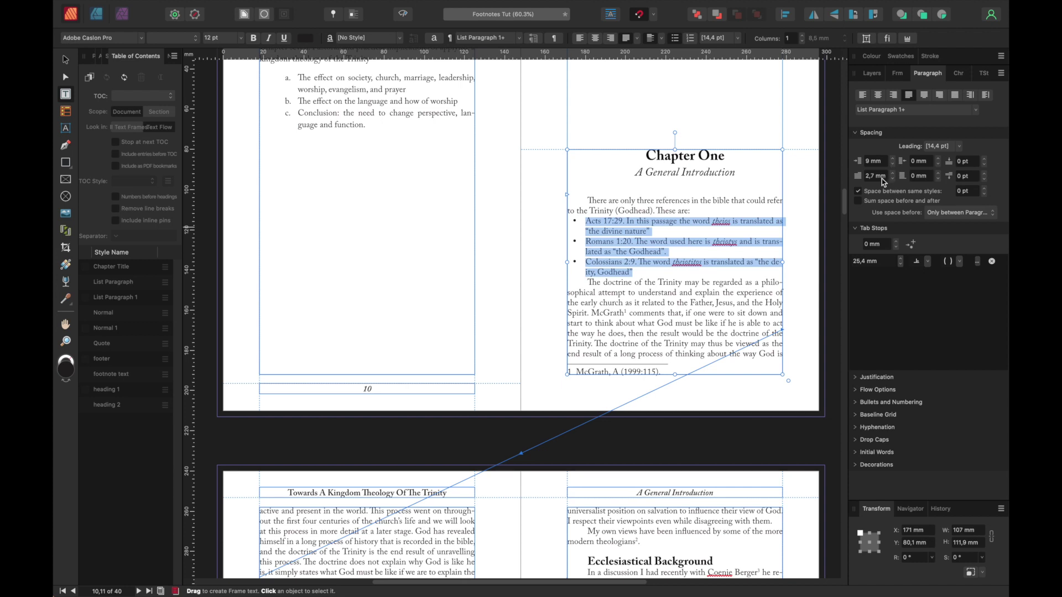
left_click(891, 180)
left_click(893, 165)
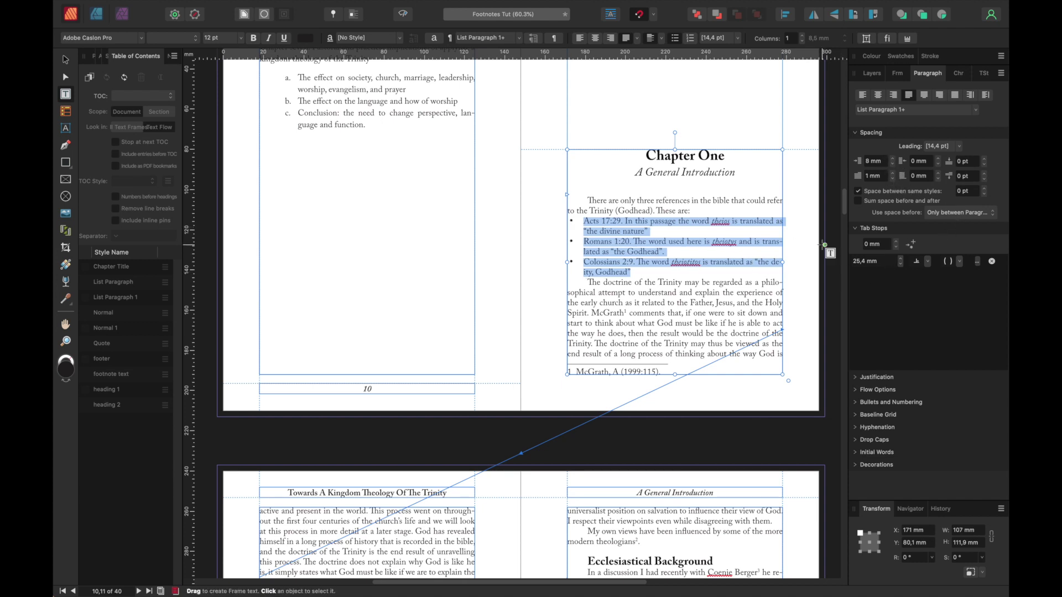
left_click(984, 75)
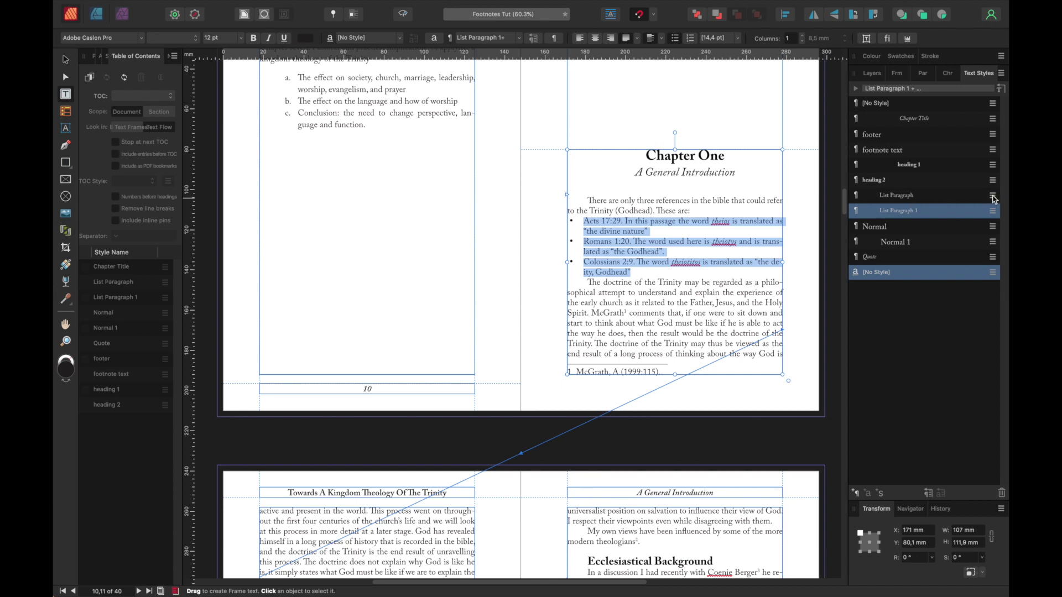
Step: Apply the List Paragraph style to the Chapter One bullets
left_click(993, 195)
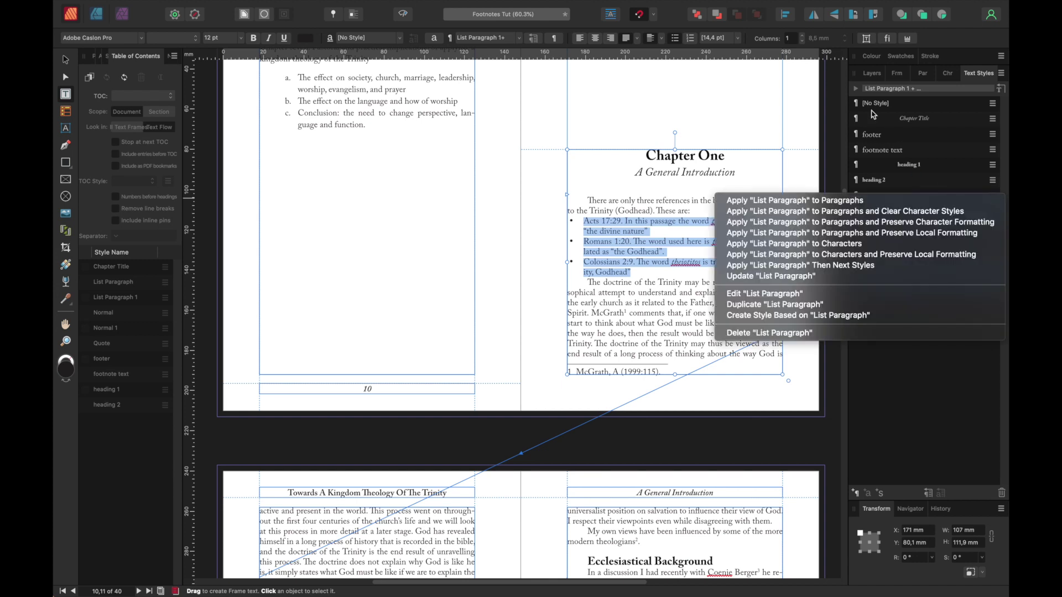
left_click(1008, 131)
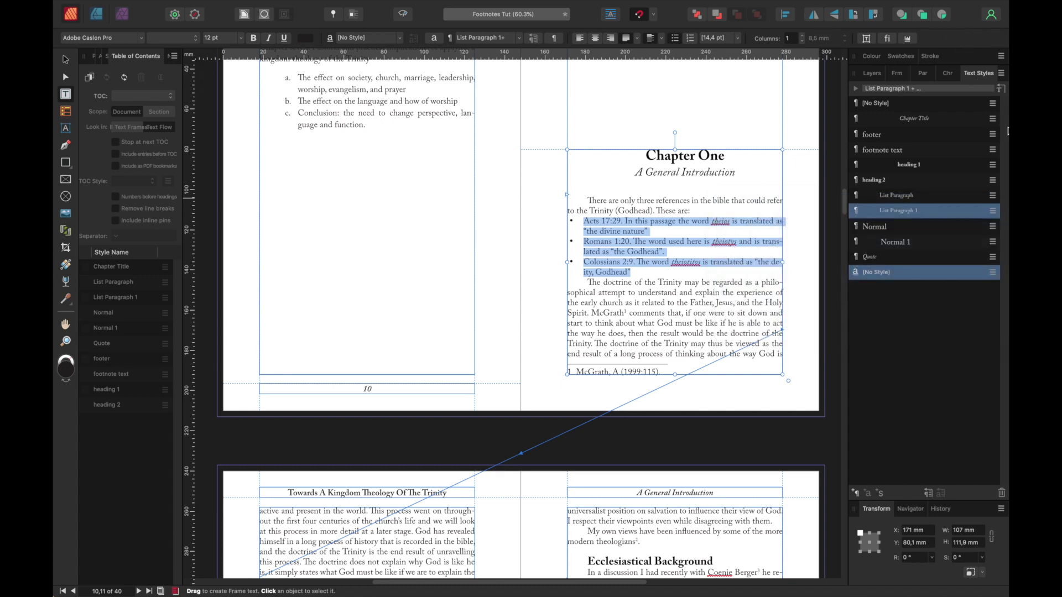
left_click(896, 198)
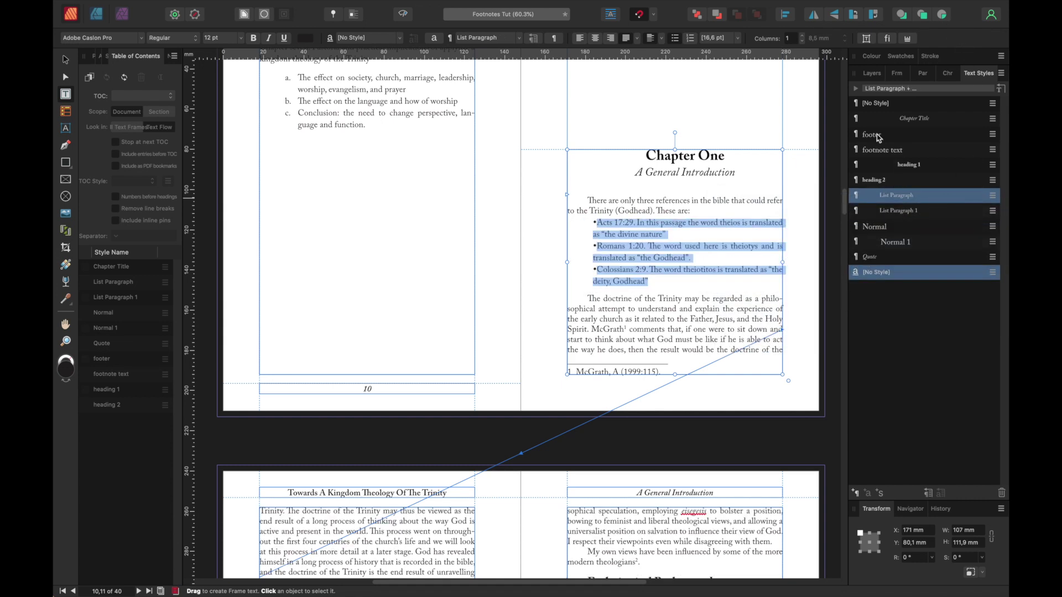
left_click(907, 211)
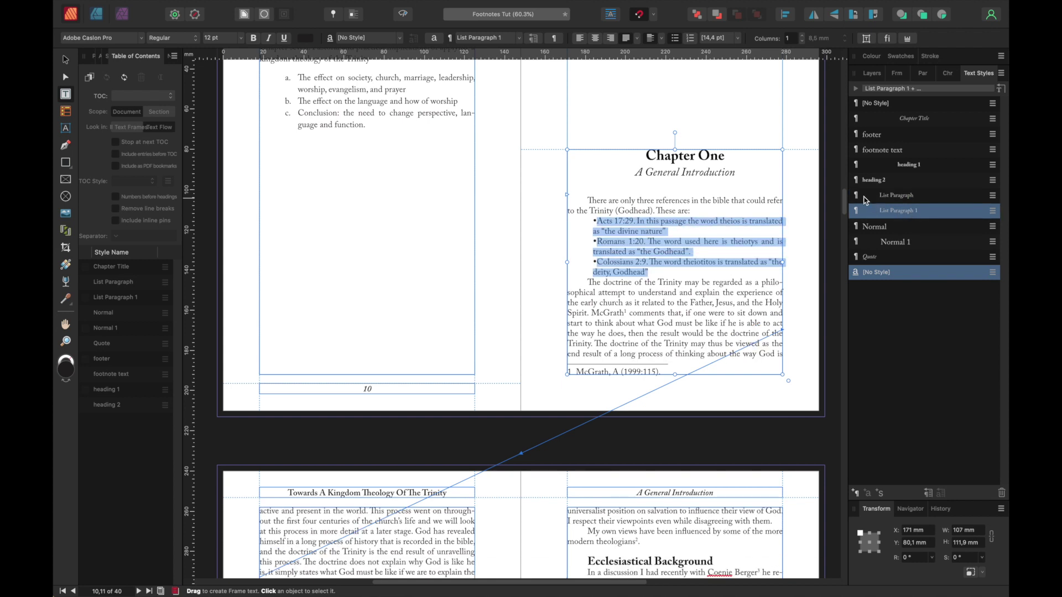
left_click(894, 197)
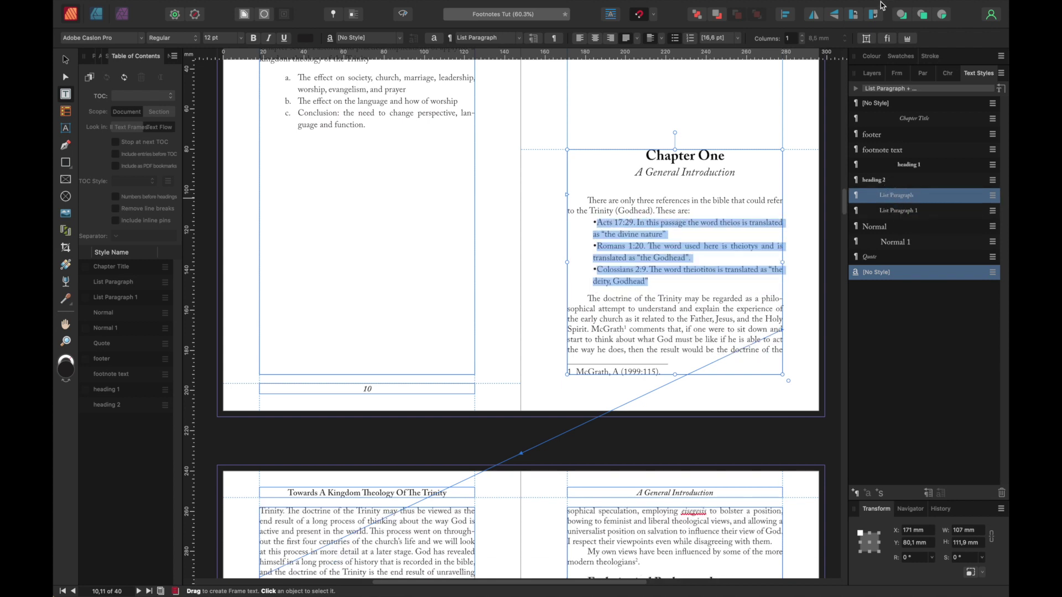
Step: Set the bullets' left indent to 0 mm and first-line indent to 2 mm, and turn off 'Space between same styles'
left_click(924, 75)
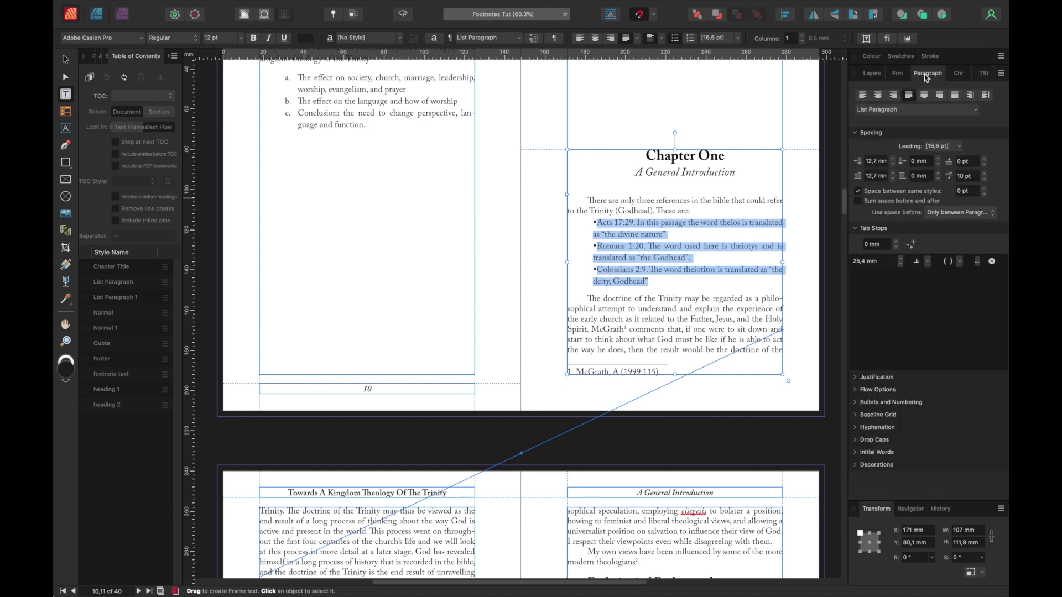
left_click(894, 171)
left_click(895, 171)
left_click(893, 165)
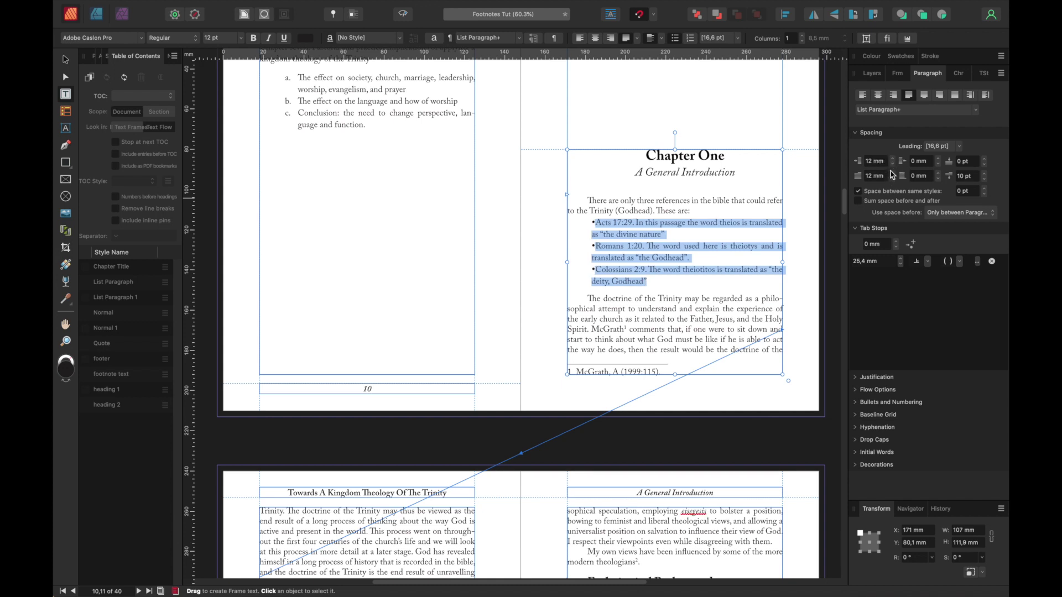
left_click_drag(894, 168, 895, 180)
left_click(895, 177)
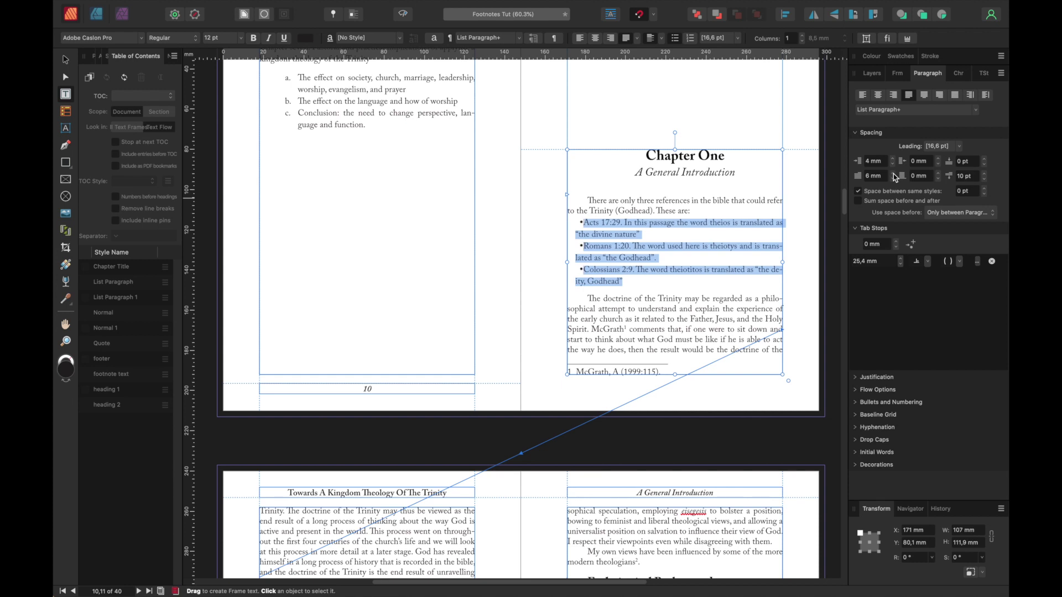
left_click_drag(894, 170, 894, 167)
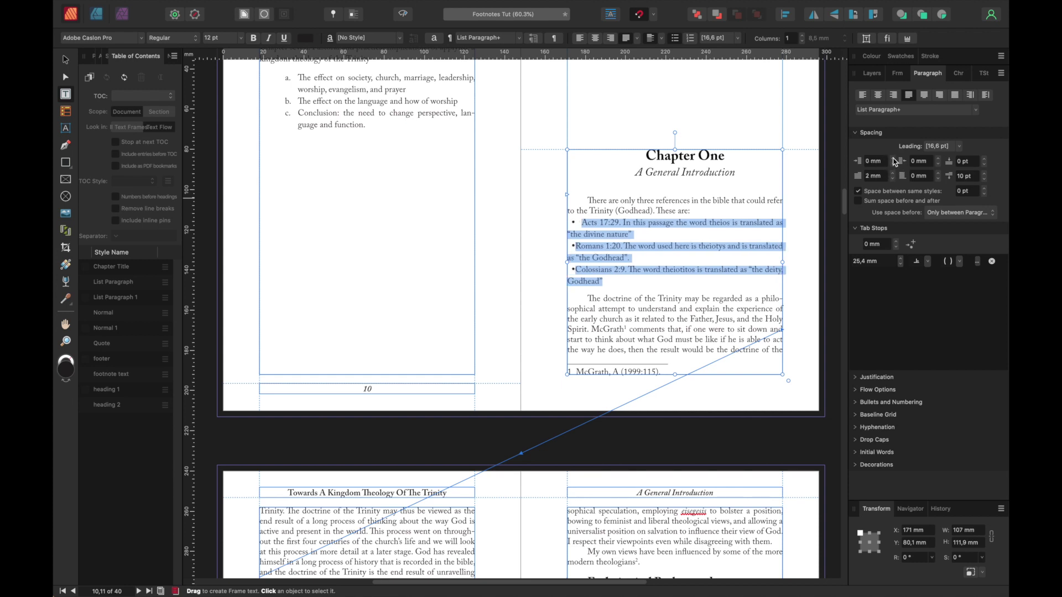
left_click(894, 159)
left_click(894, 160)
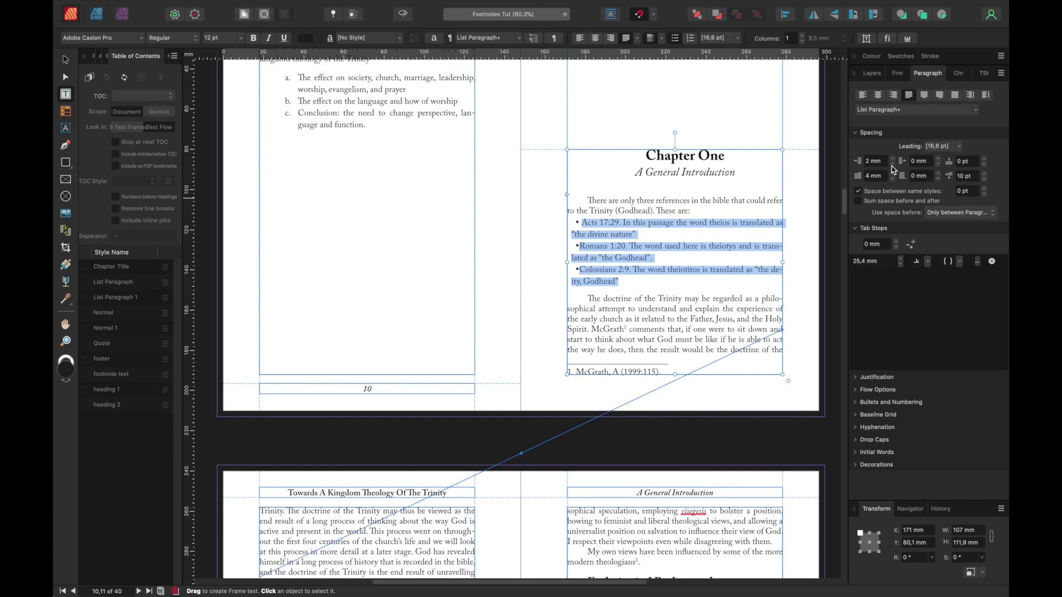
left_click(892, 168)
left_click(893, 168)
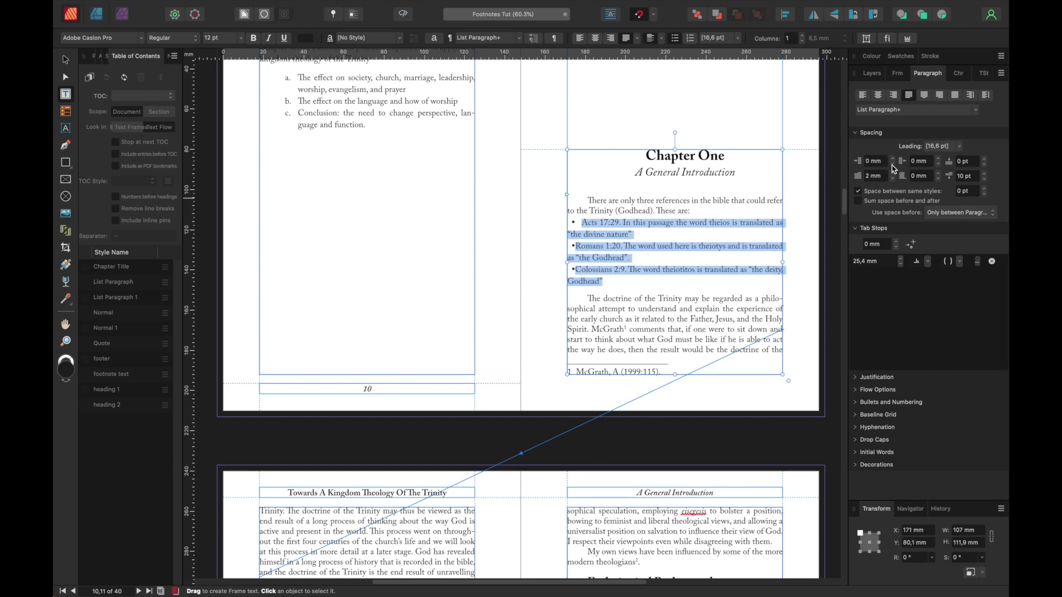
left_click(857, 191)
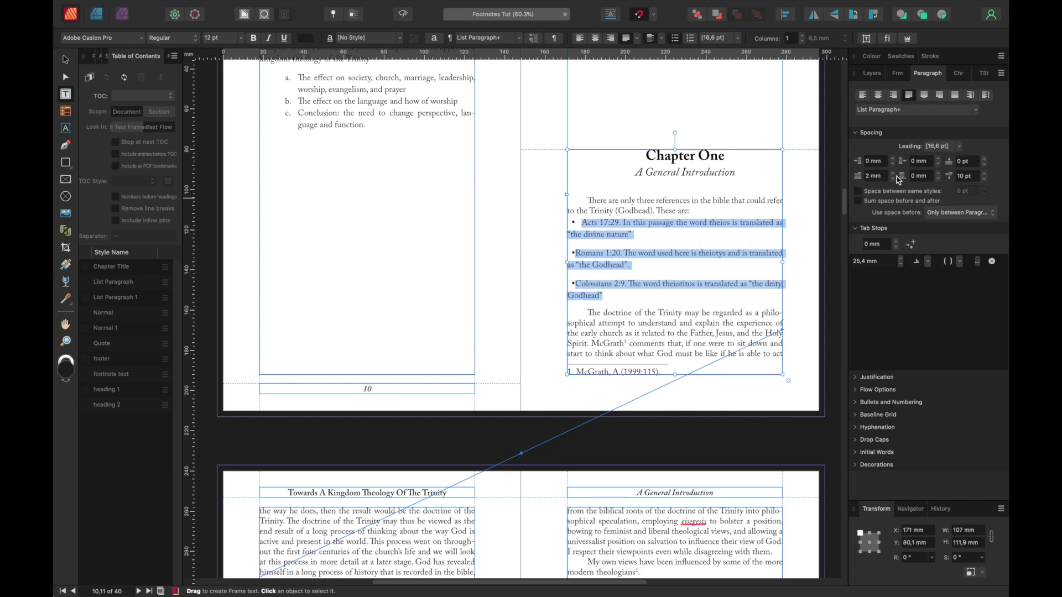
Step: Reset the bullets' first-line indent to 0 mm and remove the space after each bullet
left_click(895, 180)
left_click(894, 179)
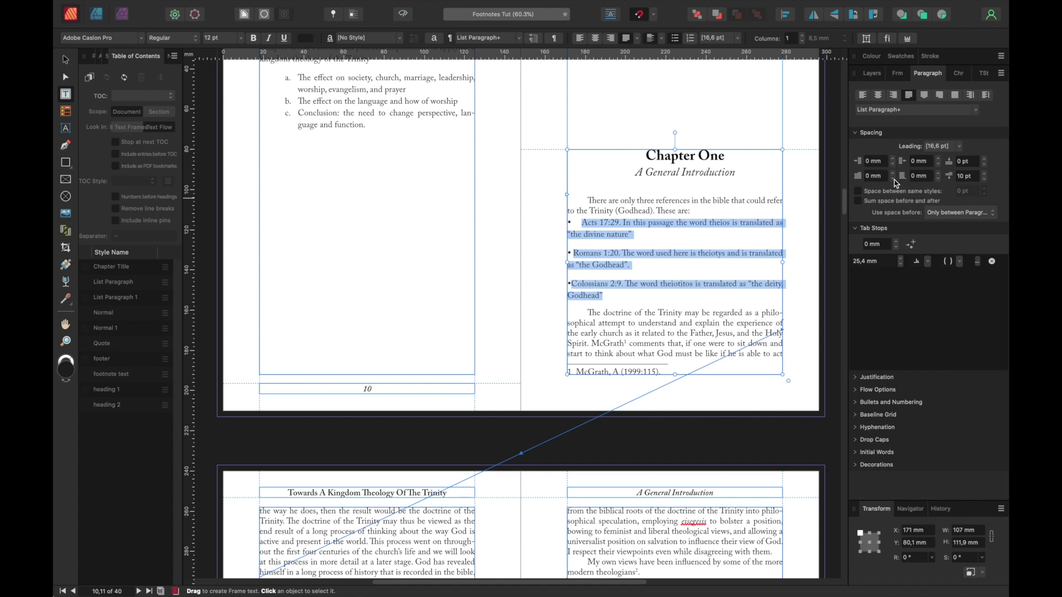
left_click(984, 181)
left_click(984, 180)
left_click(984, 180)
left_click(984, 180)
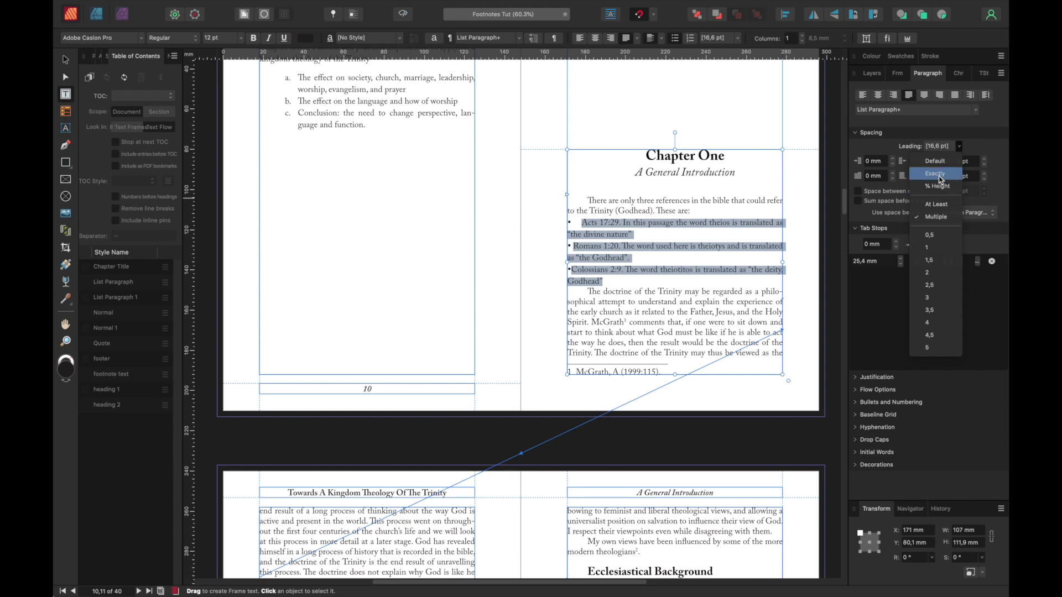
left_click(998, 145)
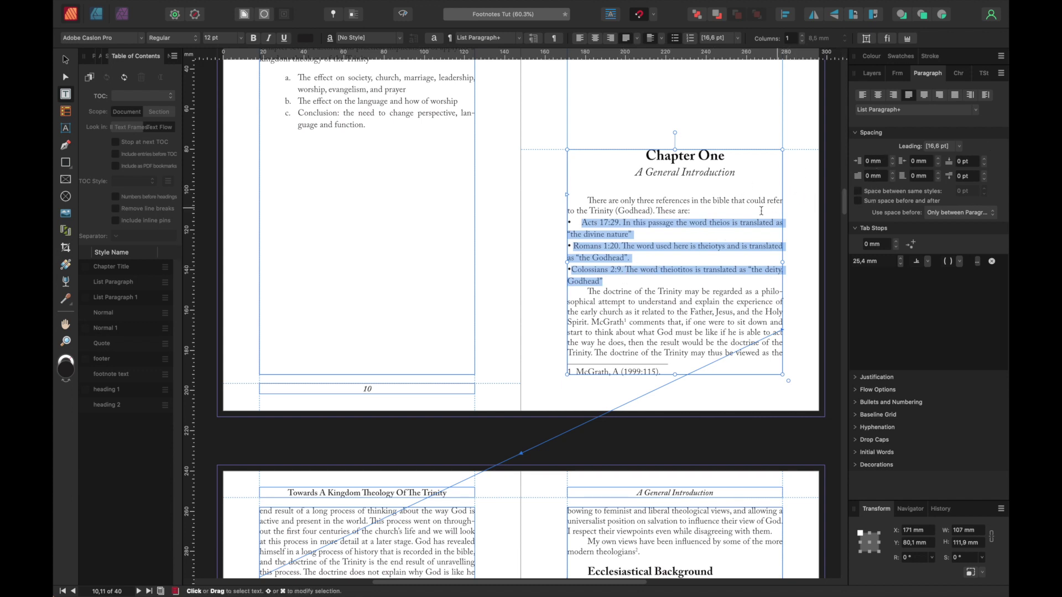
Step: Indent the bullets 4 mm from the left with a 2 mm first-line indent
left_click(892, 160)
left_click(892, 160)
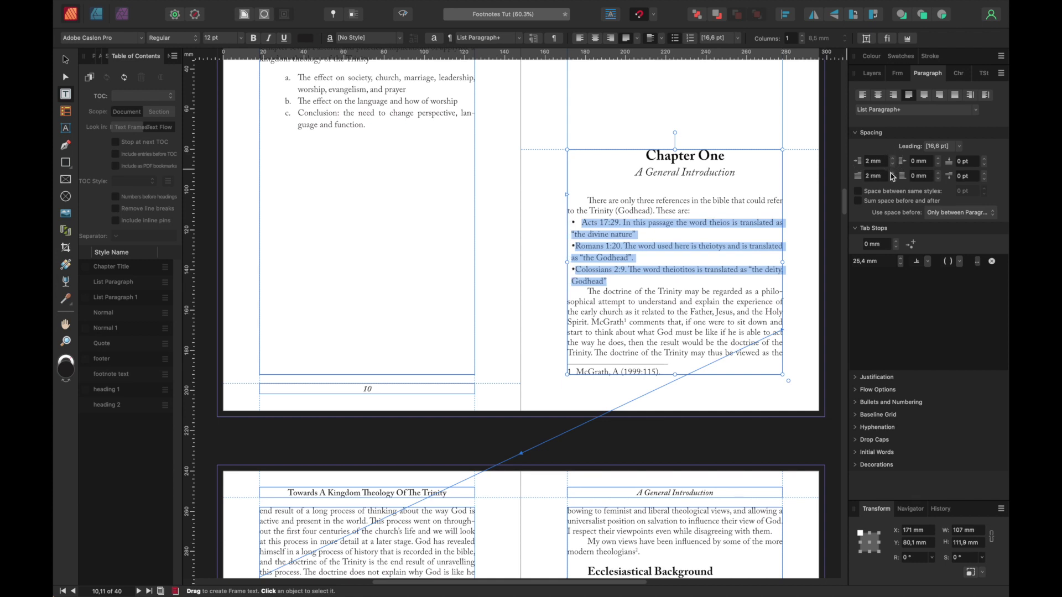
left_click(894, 176)
left_click(894, 175)
left_click(894, 176)
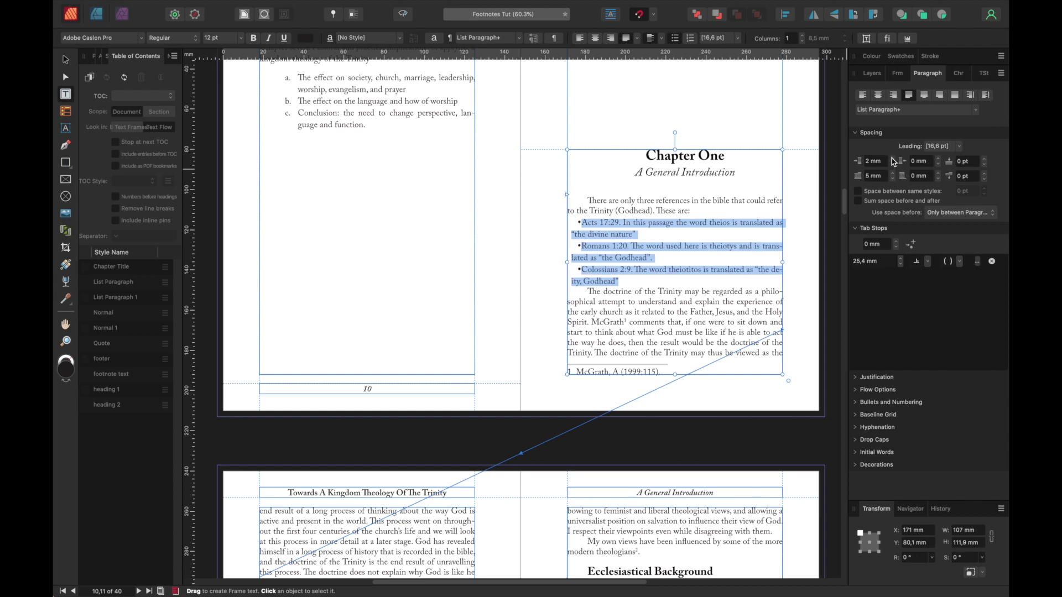
left_click(892, 159)
left_click(892, 158)
left_click(892, 176)
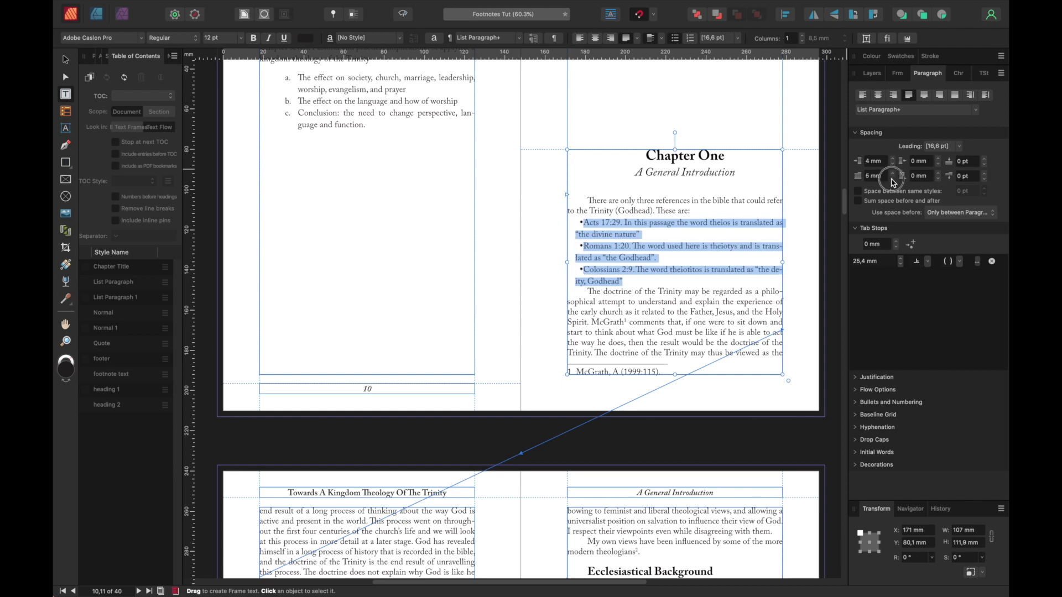
left_click(892, 179)
left_click(892, 179)
left_click(892, 179)
left_click(892, 179)
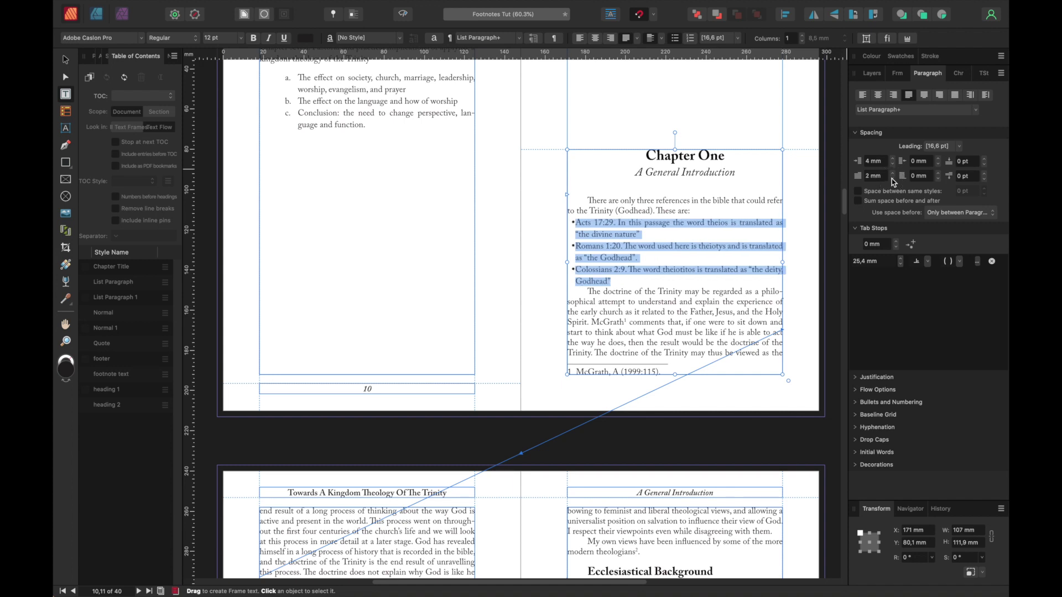
left_click(612, 281)
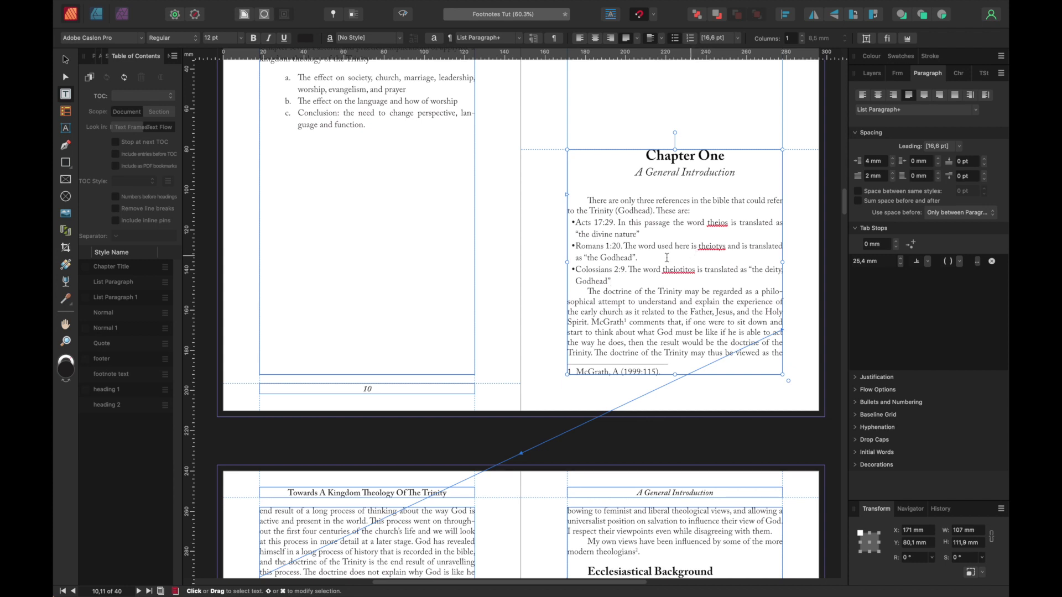
Step: Give the three selected bullet paragraphs 4 pt space before and after
left_click(613, 279)
left_click_drag(614, 279, 575, 222)
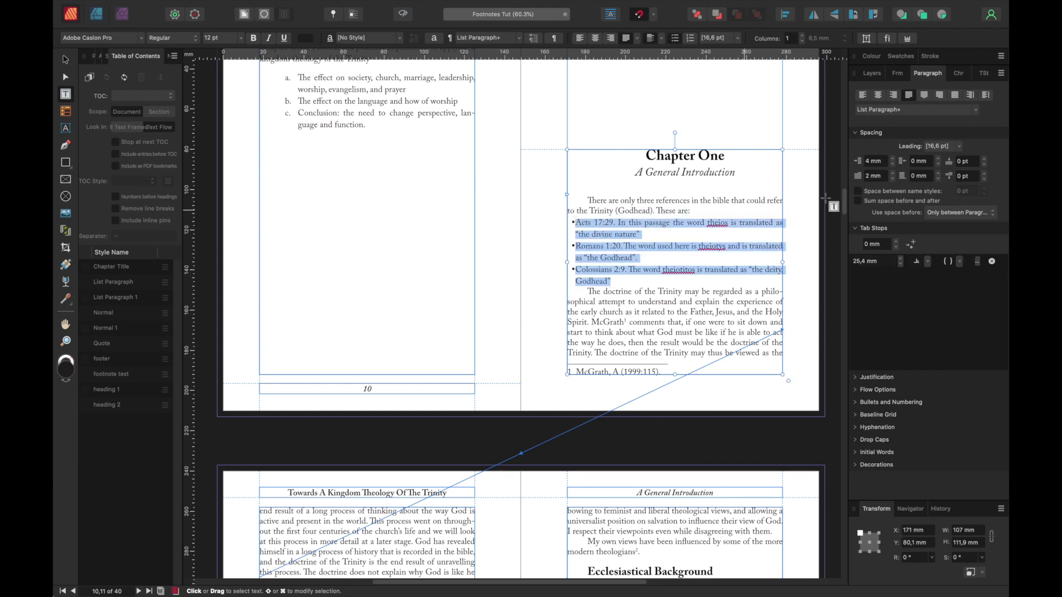
left_click(984, 159)
left_click(984, 159)
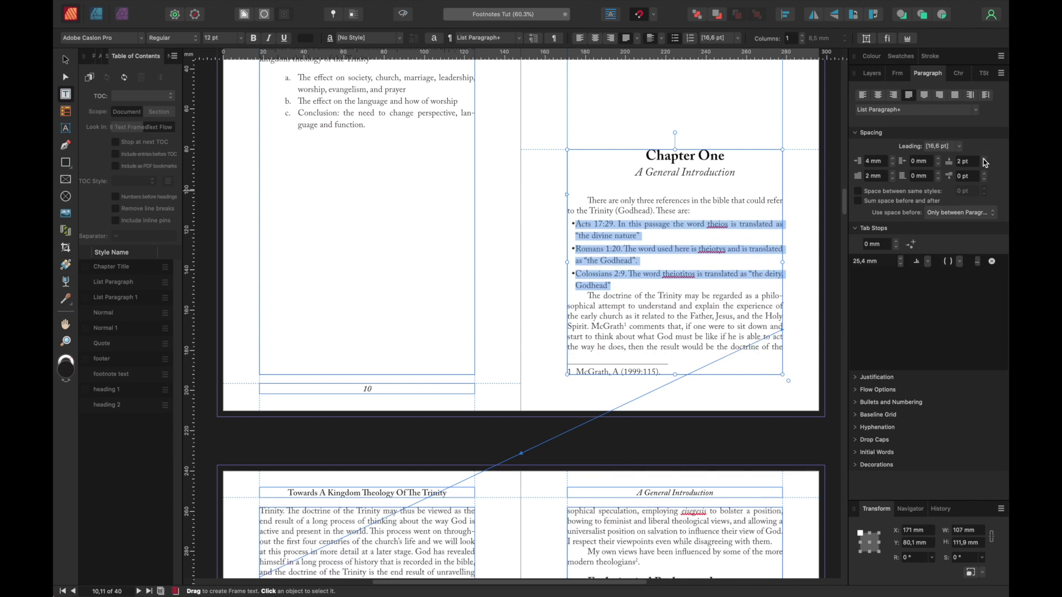
left_click(984, 173)
left_click(984, 174)
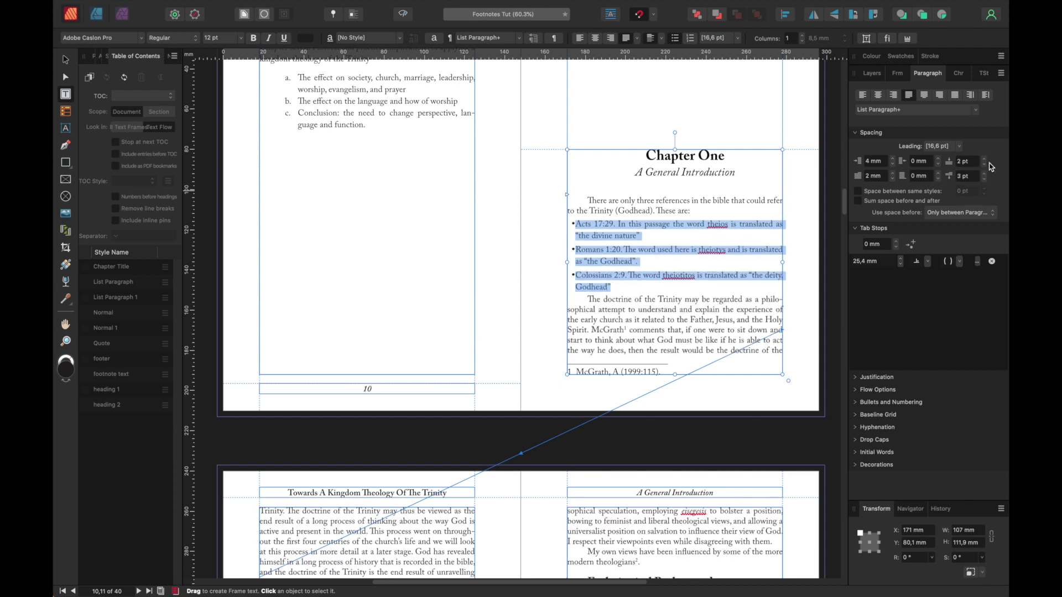
left_click(984, 159)
left_click(984, 174)
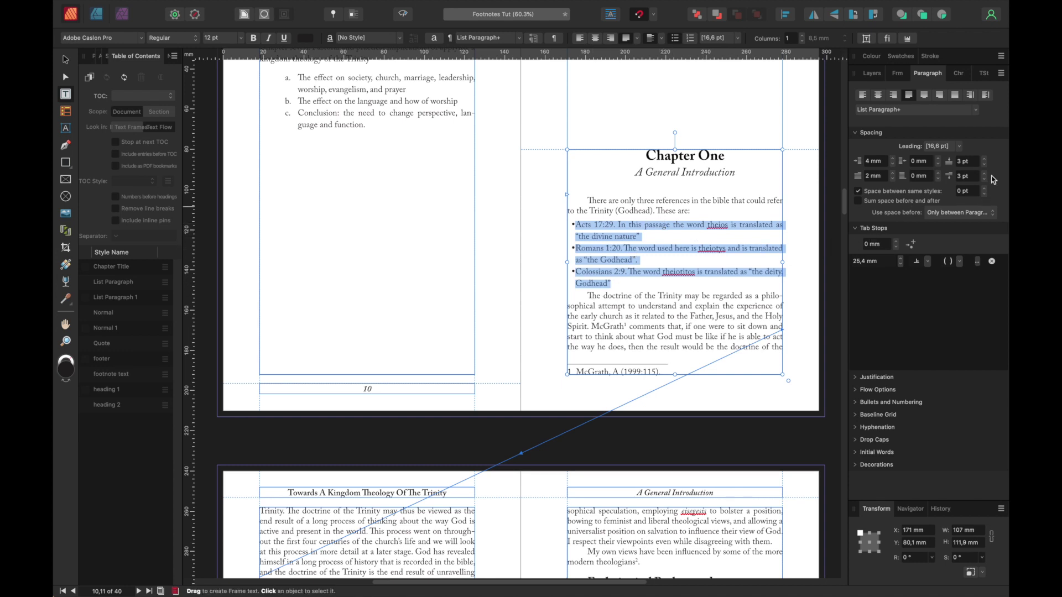
left_click(985, 159)
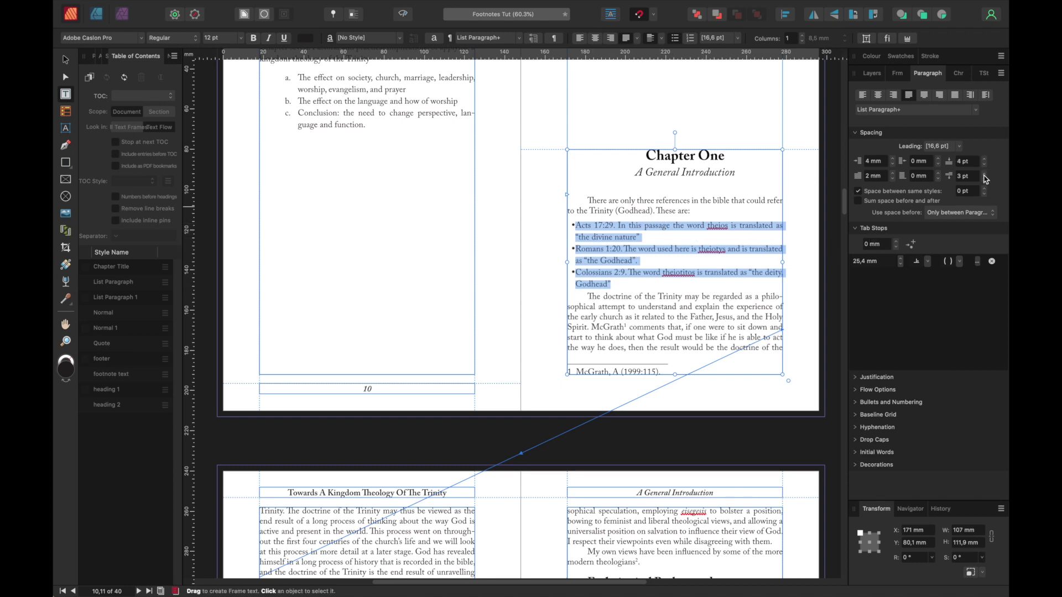
left_click(985, 174)
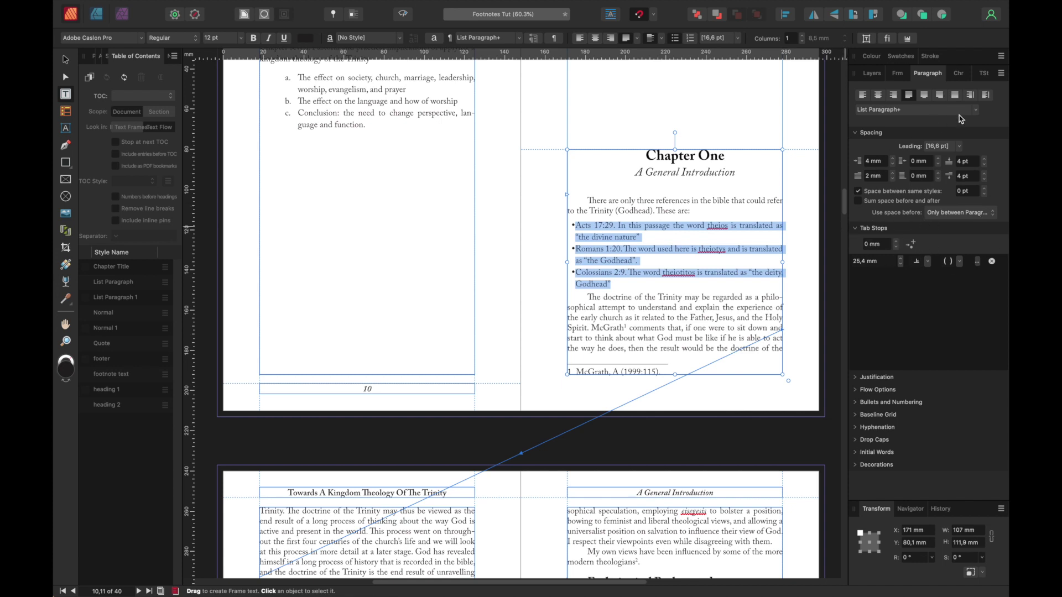
Step: Update the List Paragraph style to match the new bullet formatting
left_click(983, 73)
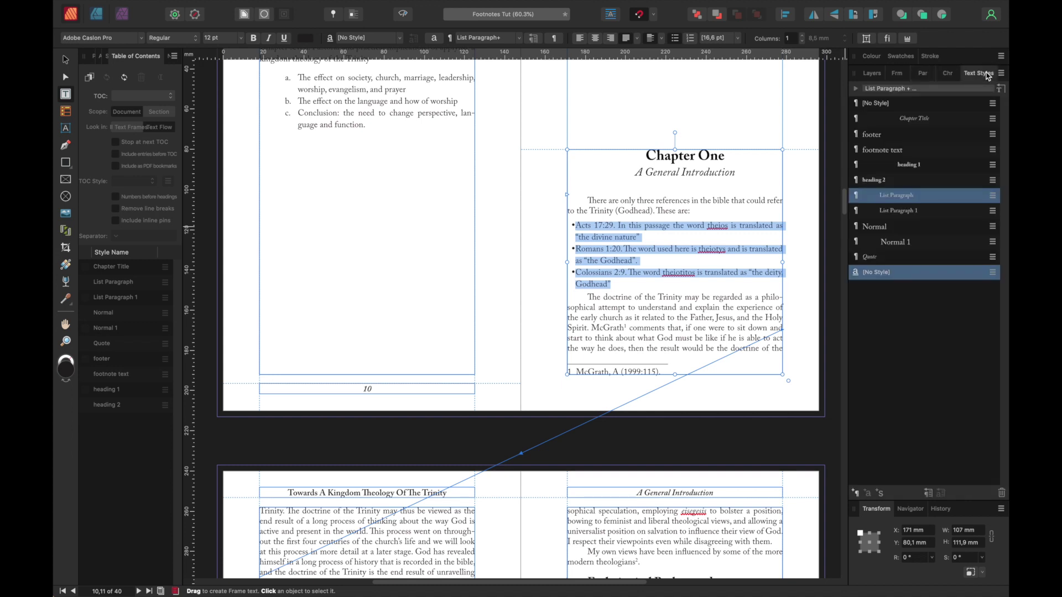
left_click(993, 195)
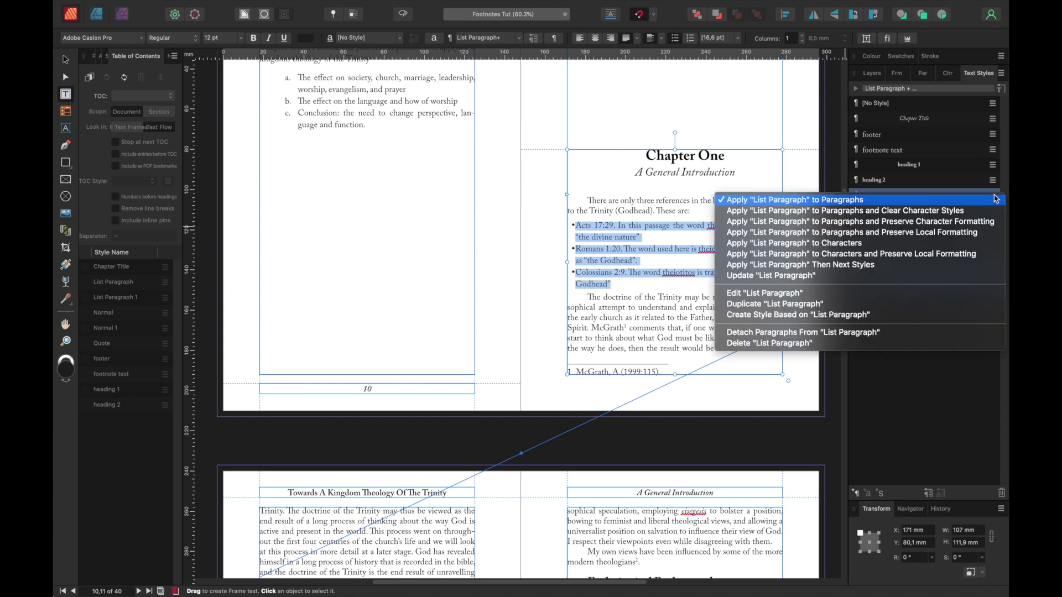
left_click(750, 275)
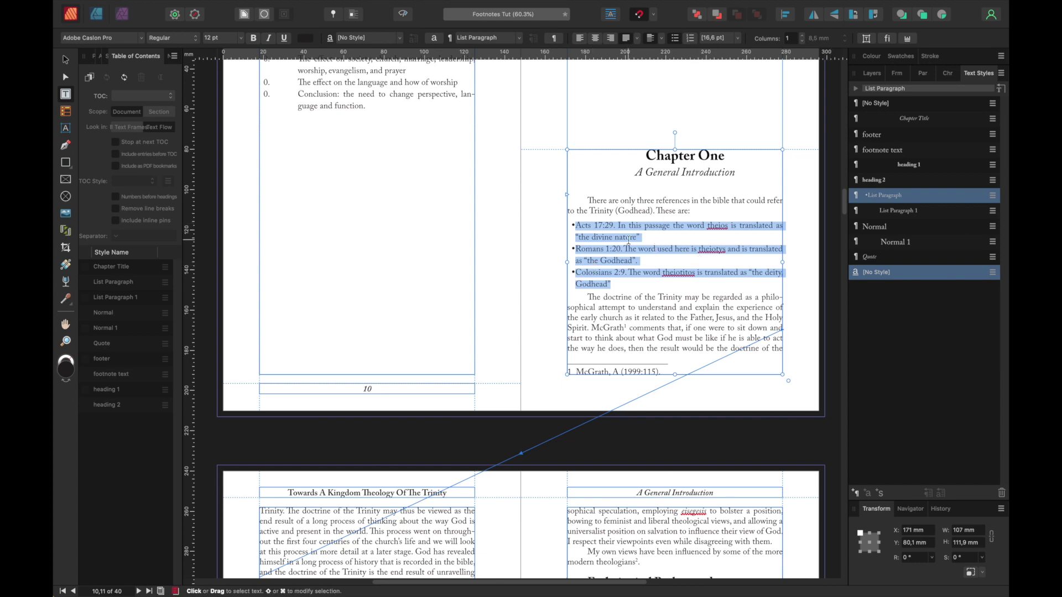
Step: Select the three bullet items on page 12
scroll(642, 251, "down", 5)
scroll(642, 252, "down", 12)
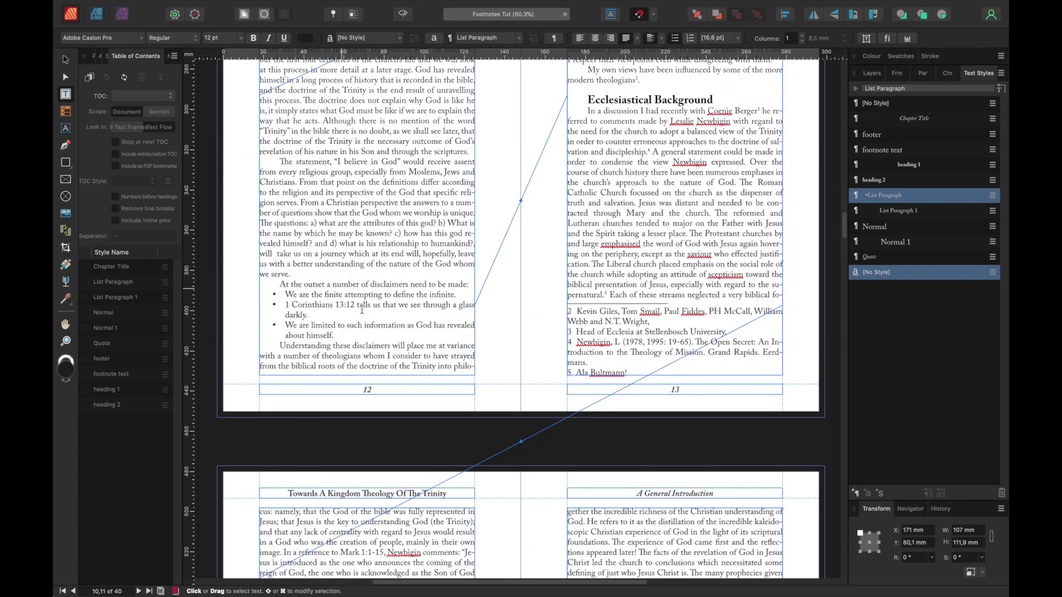
left_click(338, 339)
left_click(284, 296, "shift")
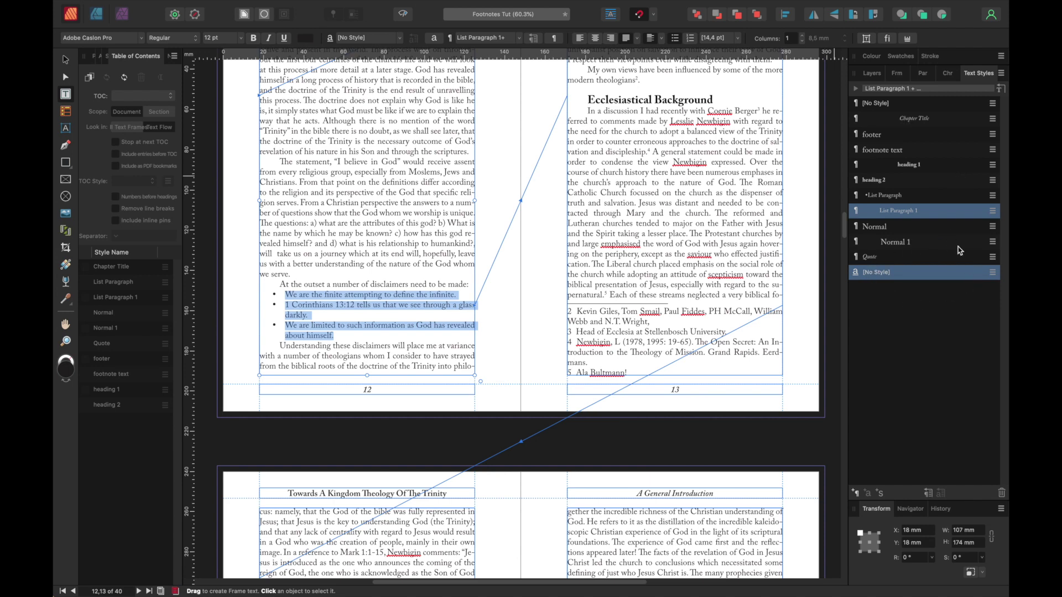
left_click(1001, 74)
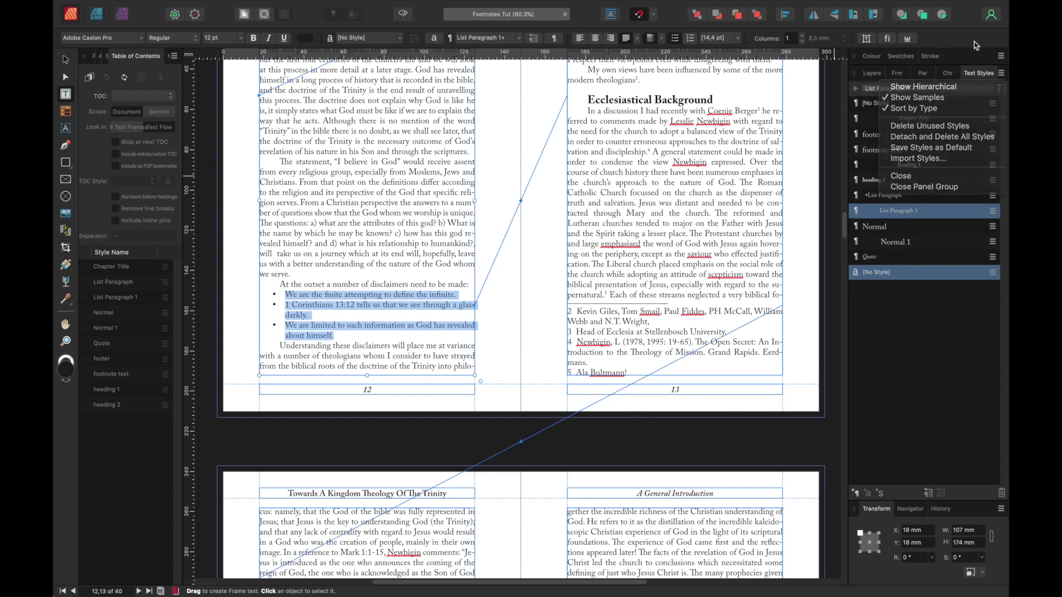
key("Escape")
right_click(304, 297)
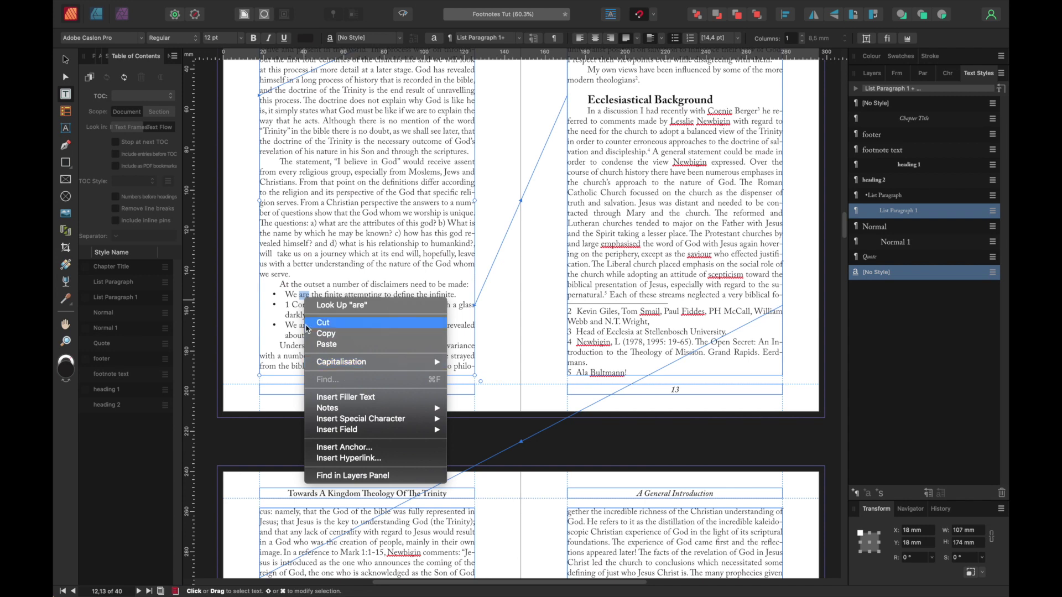
left_click(286, 296)
Step: Apply List Paragraph to the three page 12 bullet items
left_click_drag(285, 296, 335, 337)
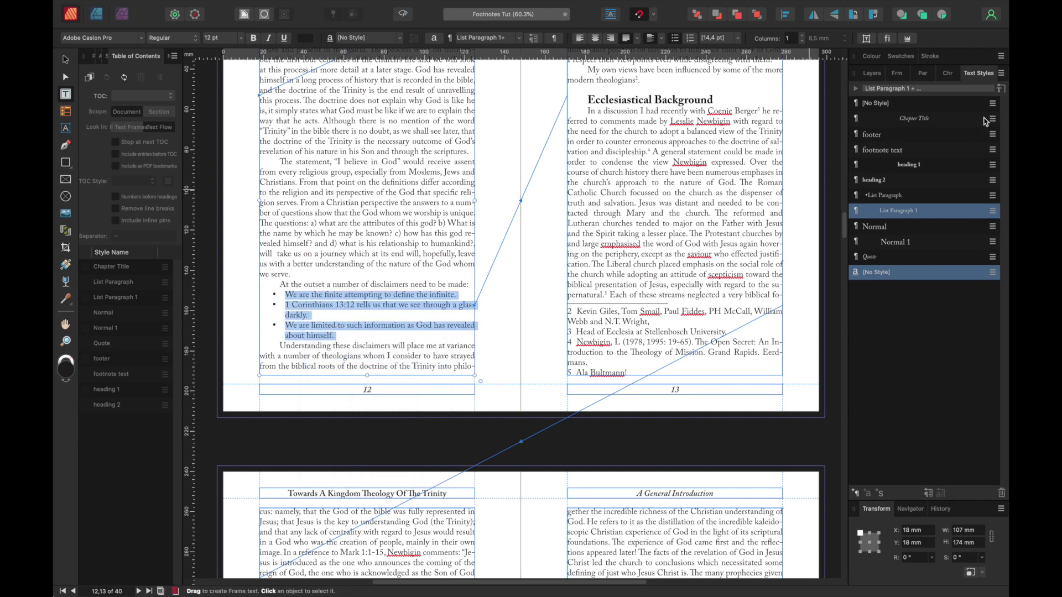
right_click(330, 299)
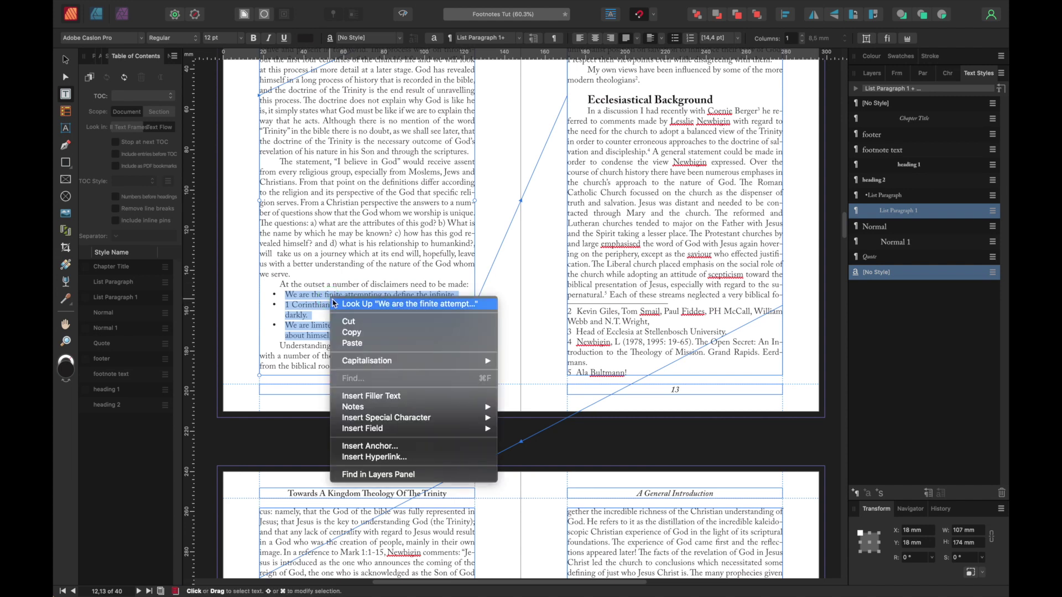
left_click(1003, 76)
left_click(1003, 76)
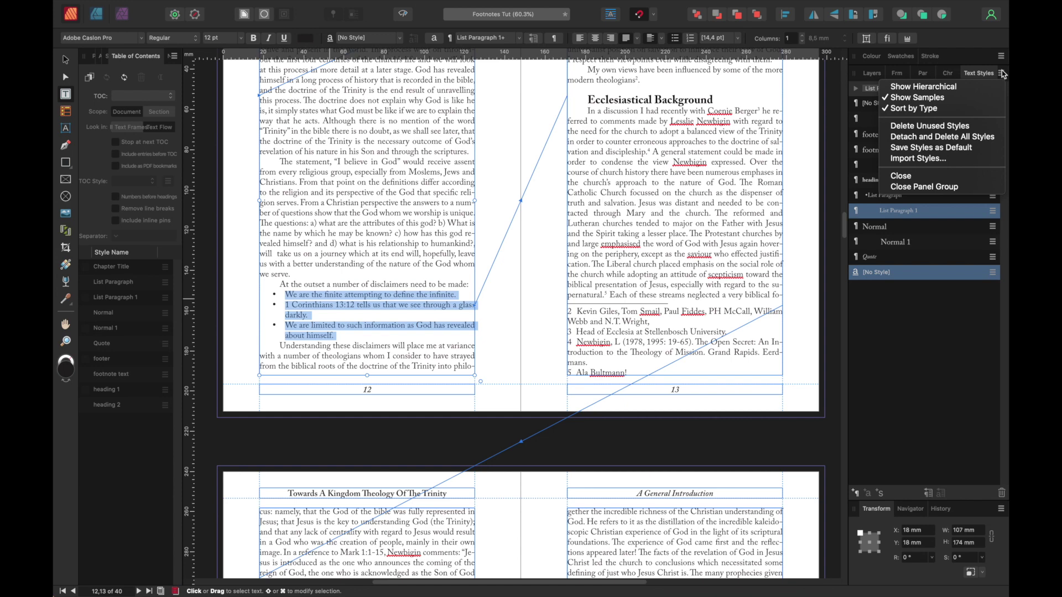
left_click(965, 44)
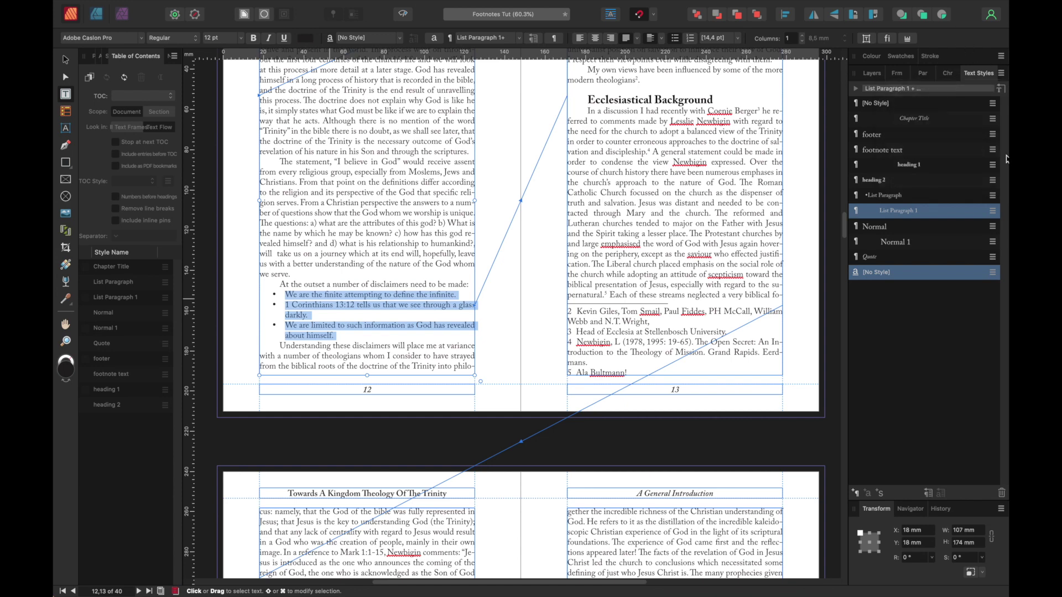
left_click(875, 196)
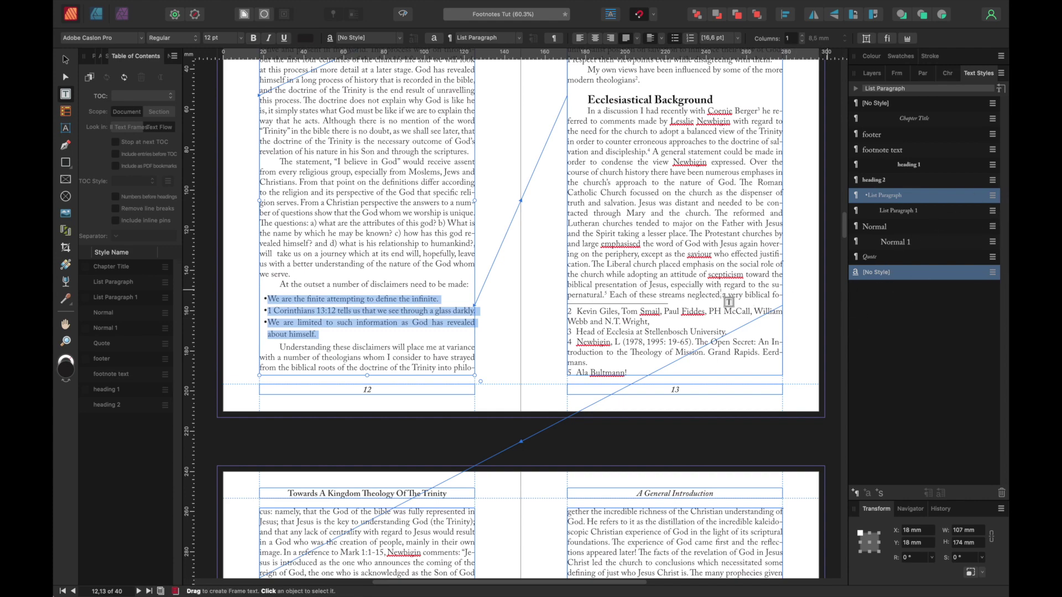
Step: Delete the blank lines on page 19 so 'to Jesus as “king”' follows 'often refer'
scroll(686, 310, "down", 10)
scroll(687, 309, "down", 12)
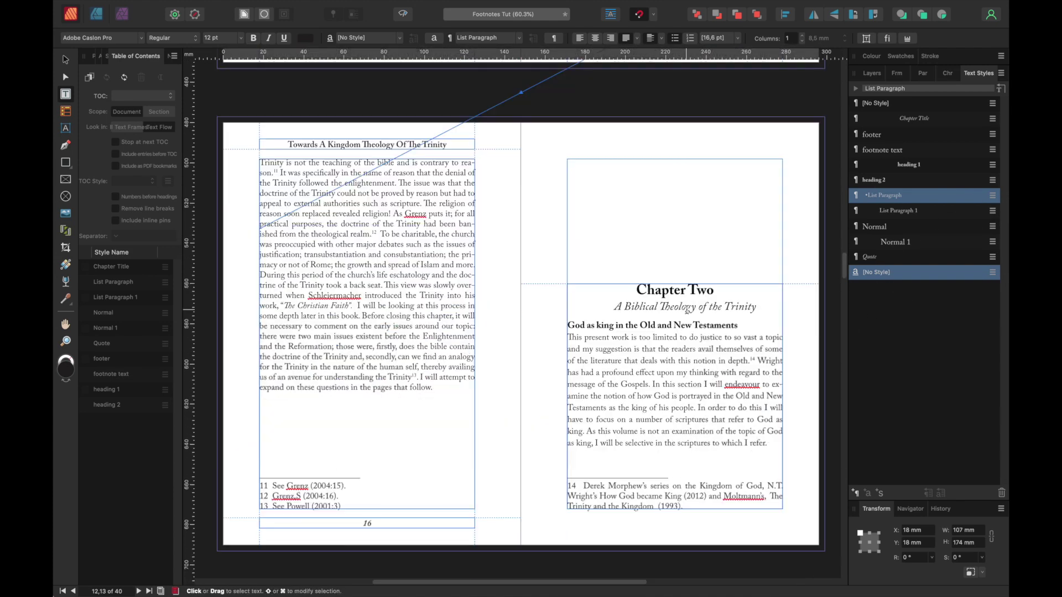
scroll(689, 310, "down", 5)
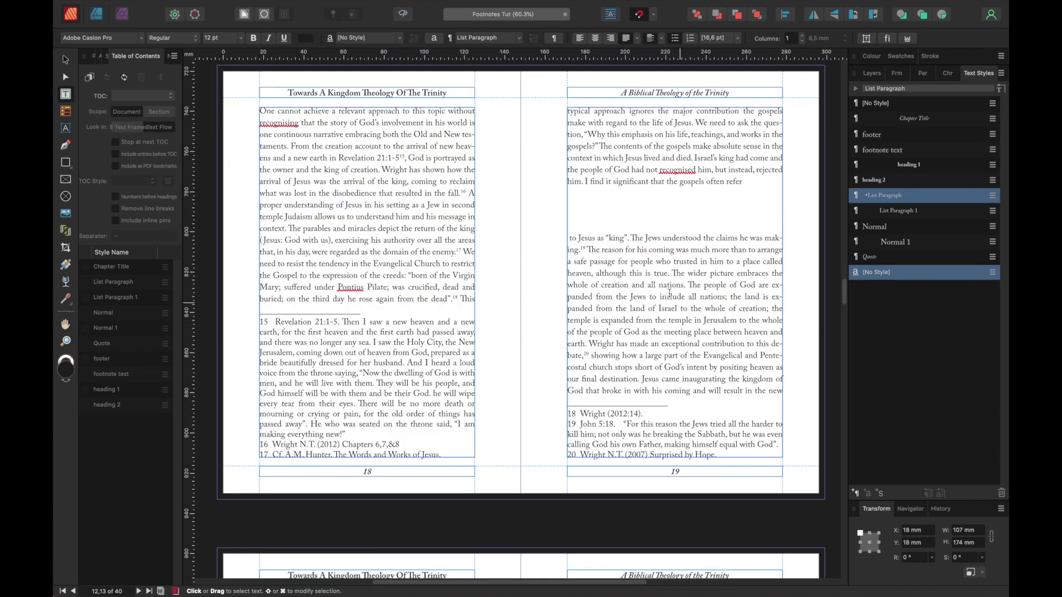
left_click(569, 238)
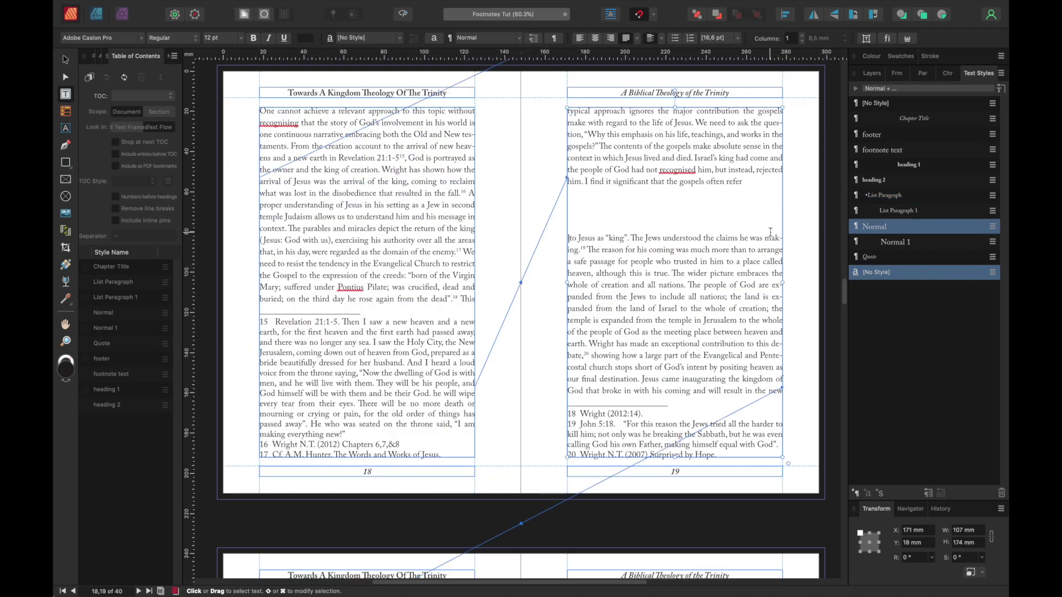
key("BackSpace")
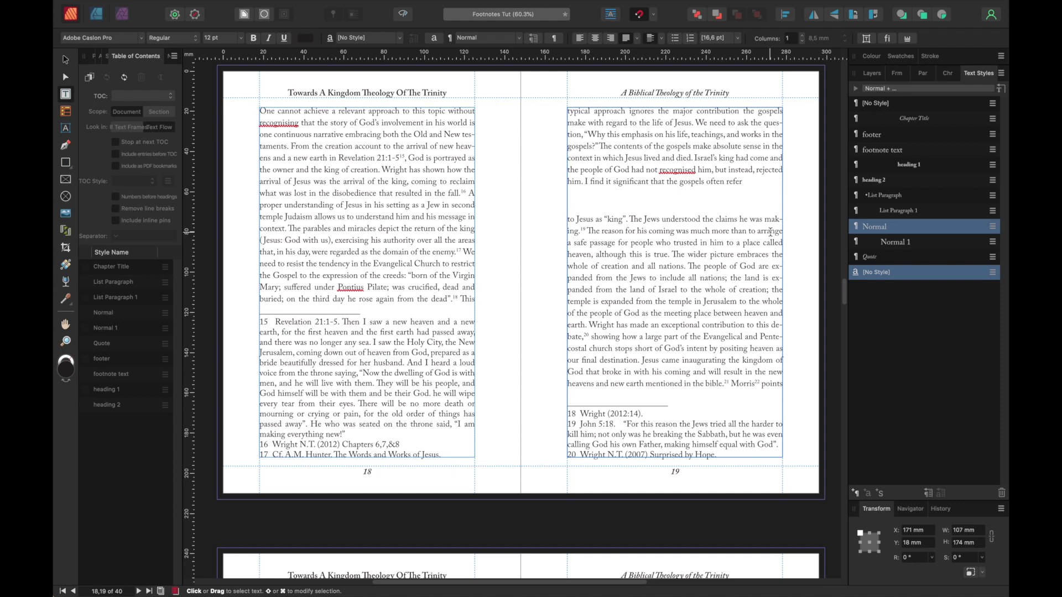
key("BackSpace")
key("BackSpace")
key("BackSpace")
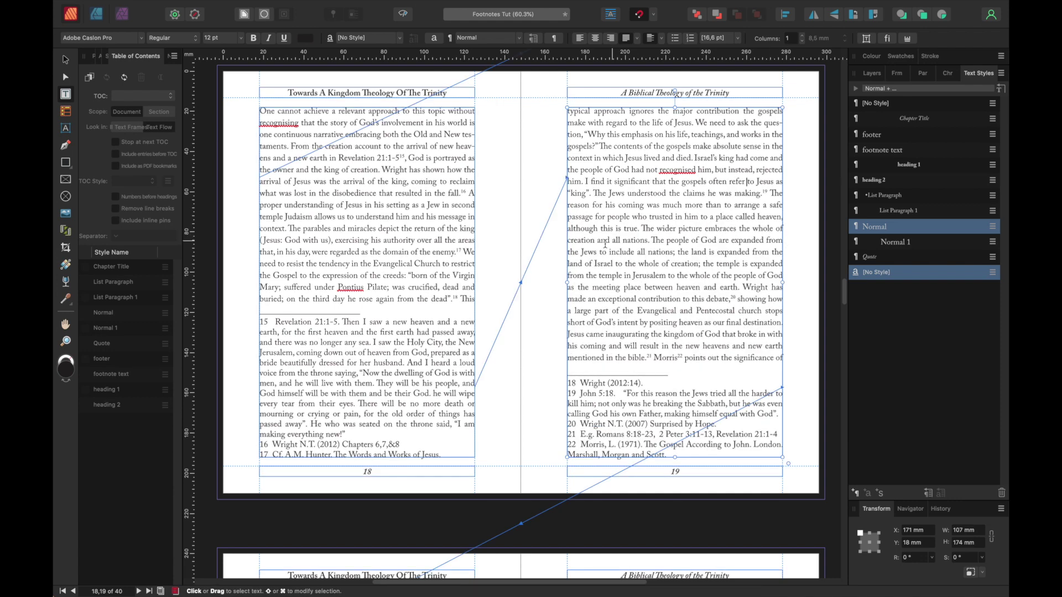
scroll(562, 262, "down", 3)
scroll(561, 262, "down", 5)
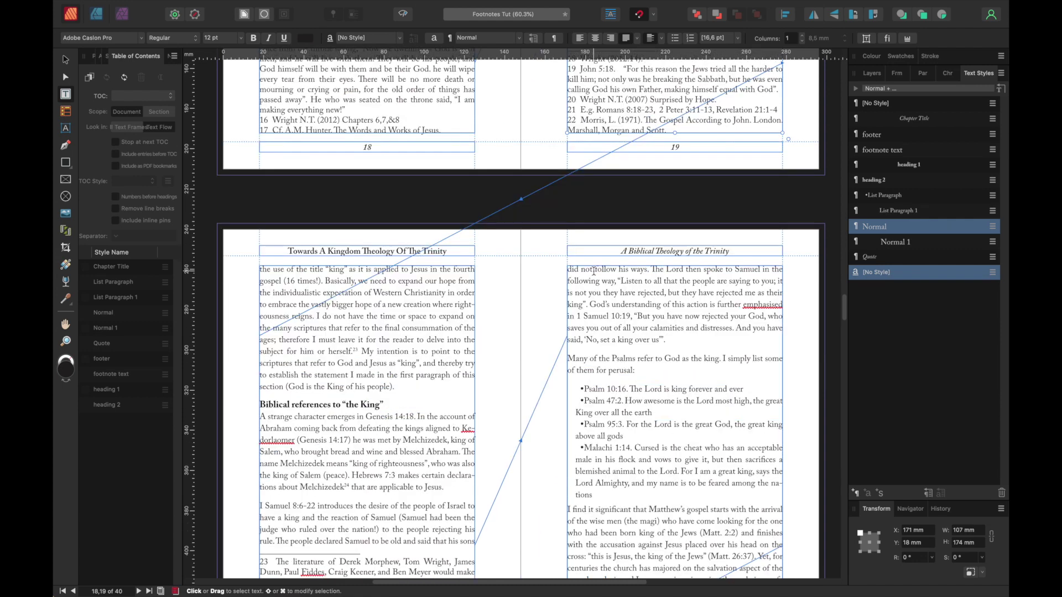
scroll(594, 272, "down", 1)
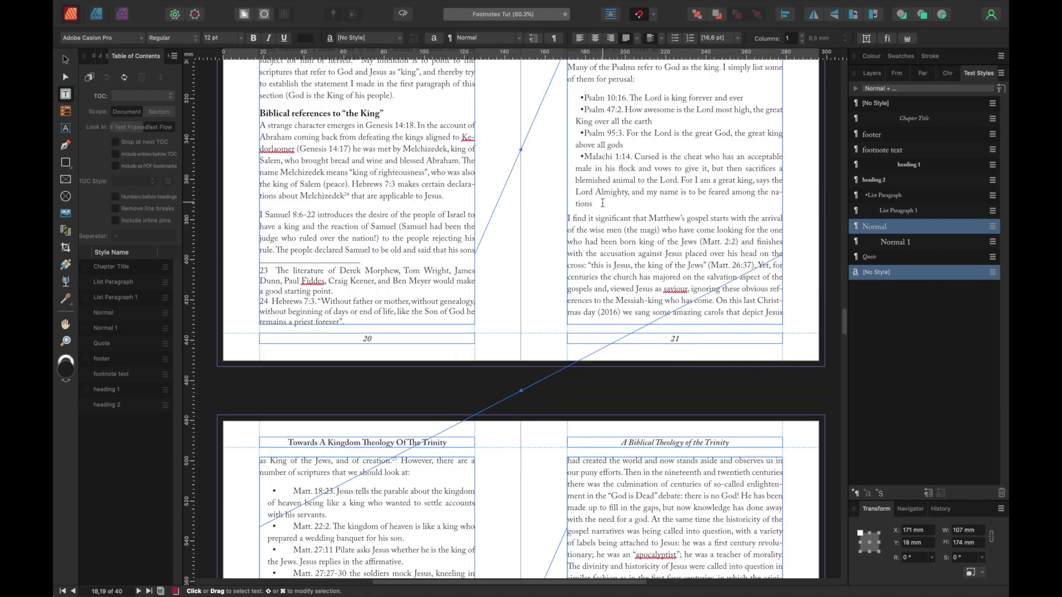
Step: Apply List Paragraph to the page 21 Psalm bullets and the Matt. bullets
left_click_drag(594, 204, 582, 94)
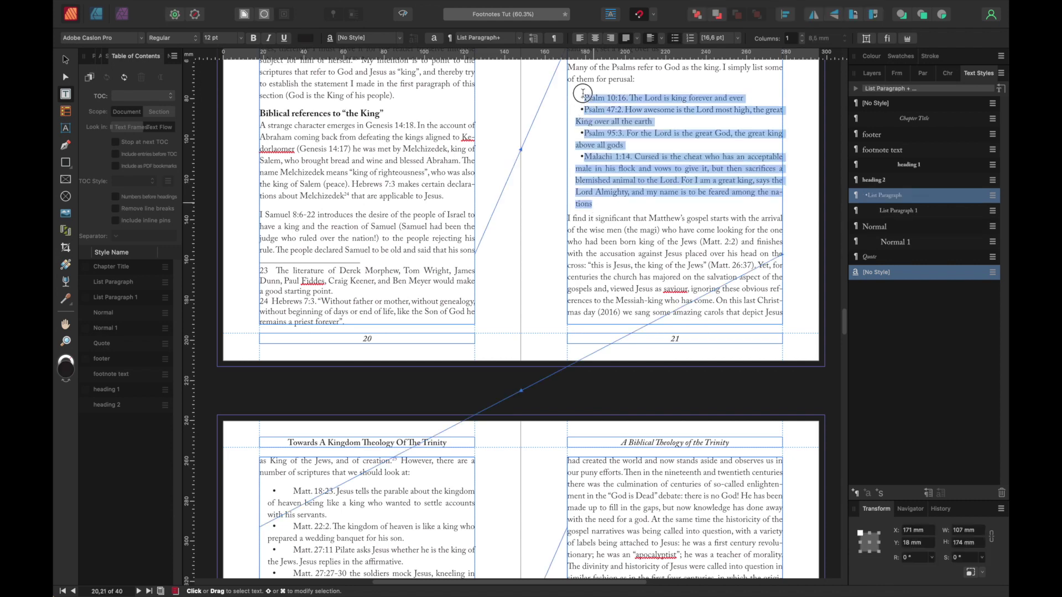
left_click(877, 198)
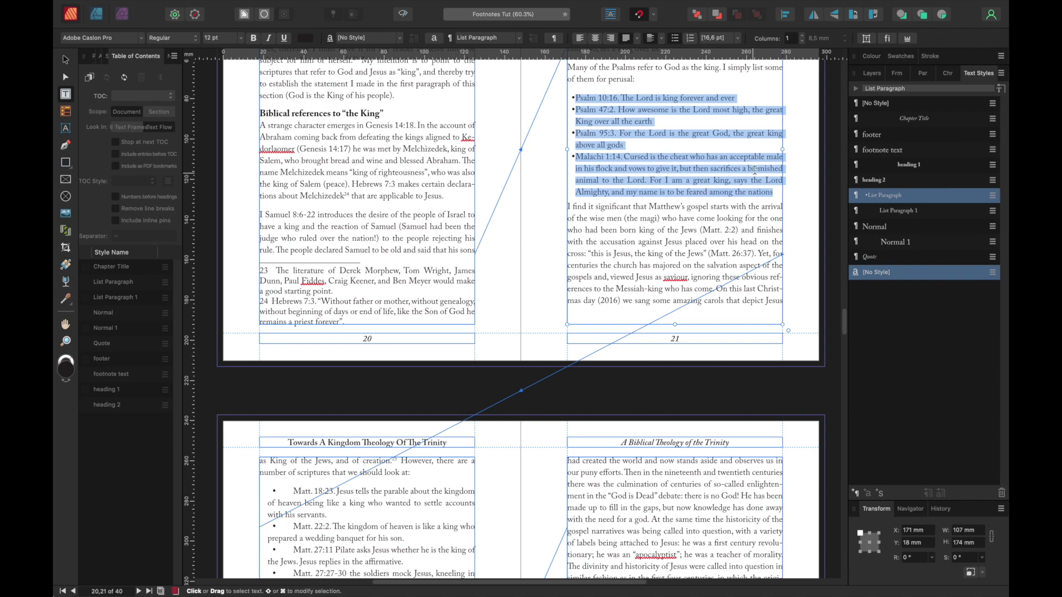
left_click(807, 192)
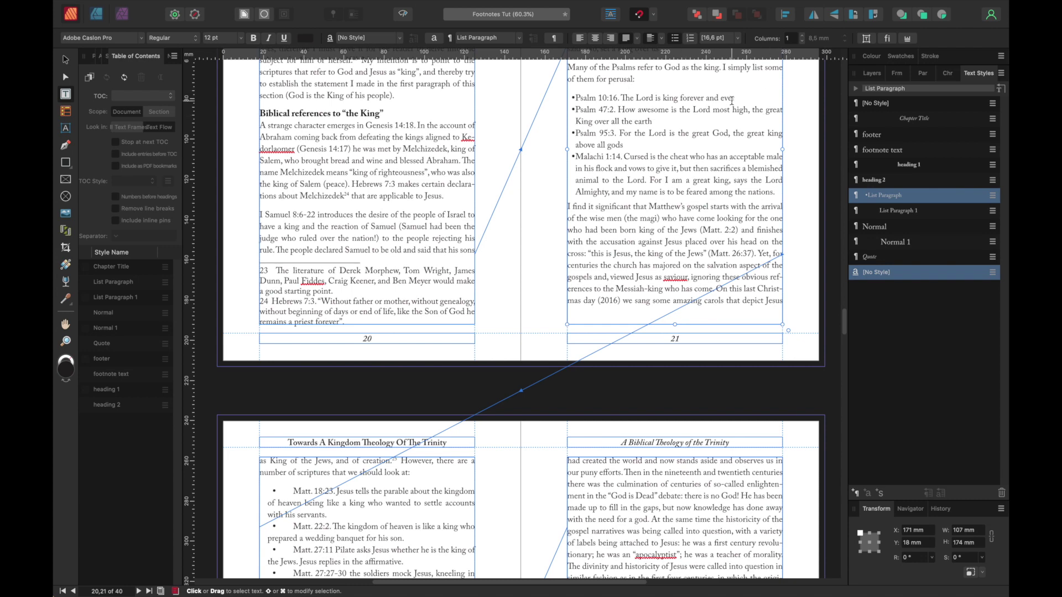
scroll(595, 254, "down", 5)
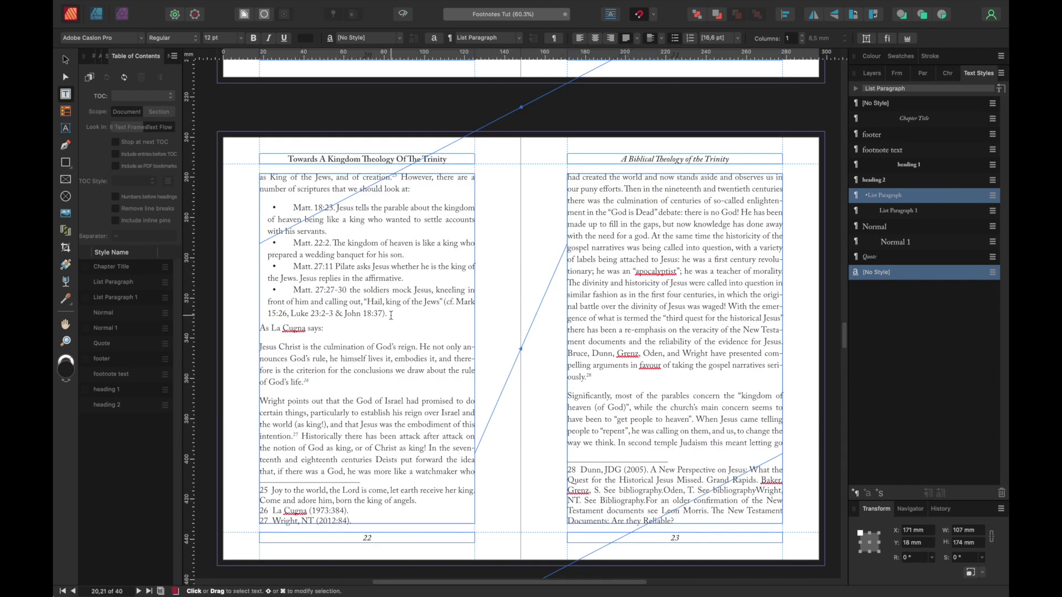
left_click_drag(387, 314, 294, 203)
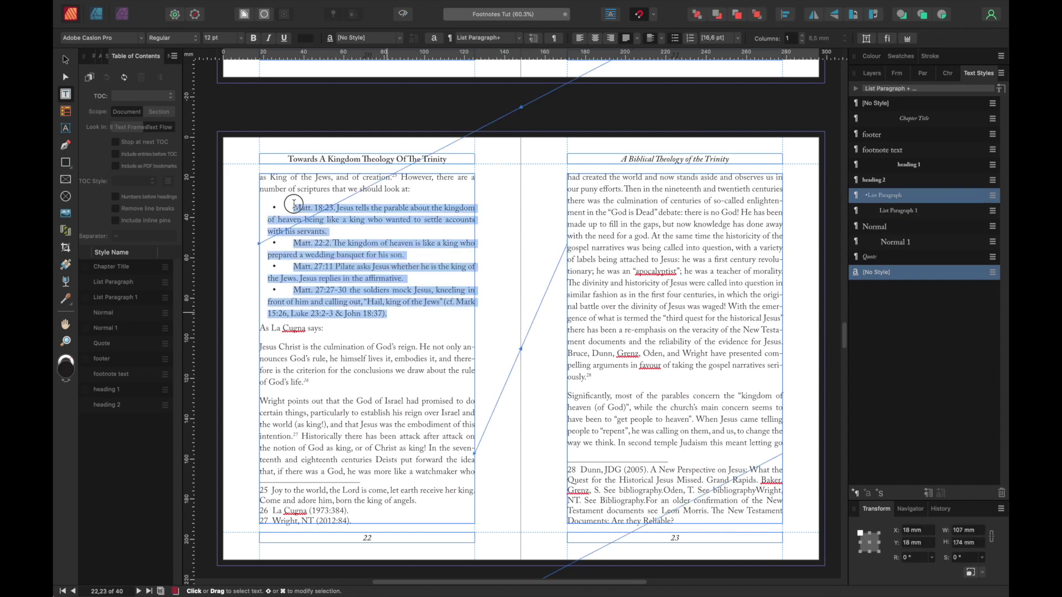
left_click(884, 197)
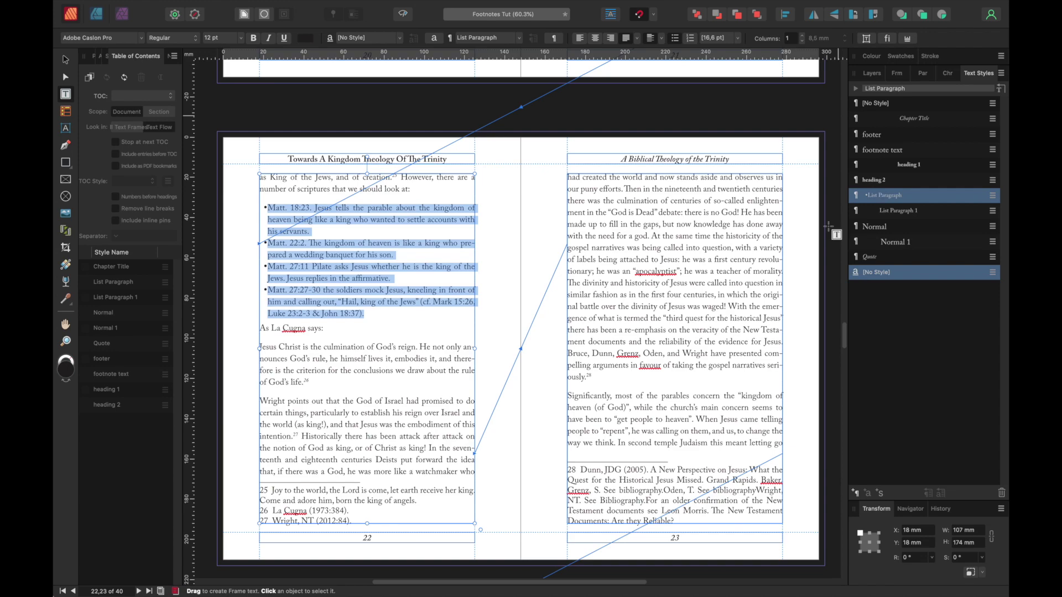
left_click(369, 315)
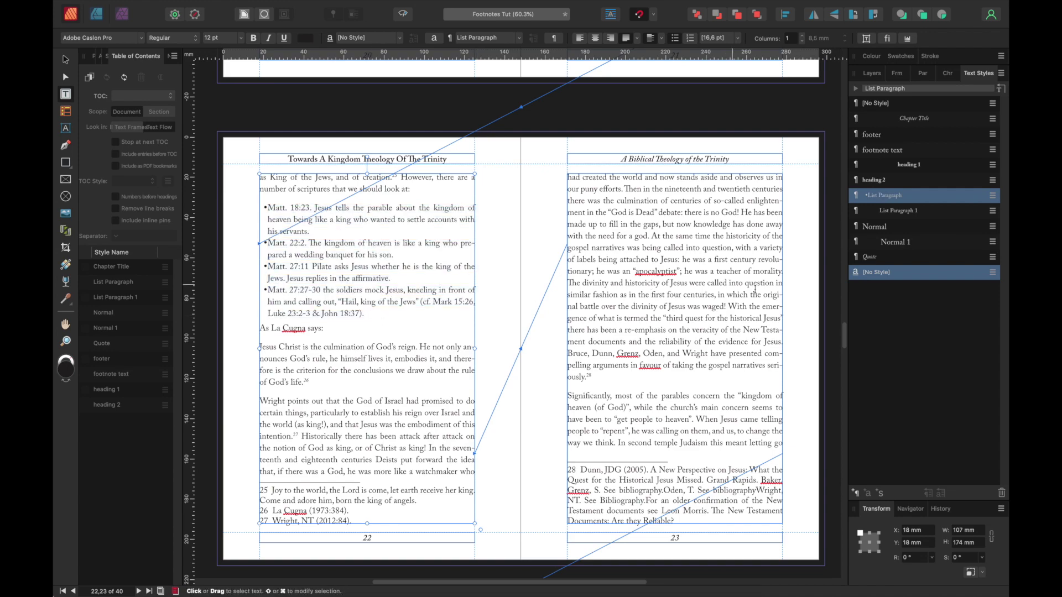
Step: Apply List Paragraph to the bullets from Genesis 1:26 through Genesis 41:25
scroll(651, 267, "down", 10)
scroll(652, 267, "down", 20)
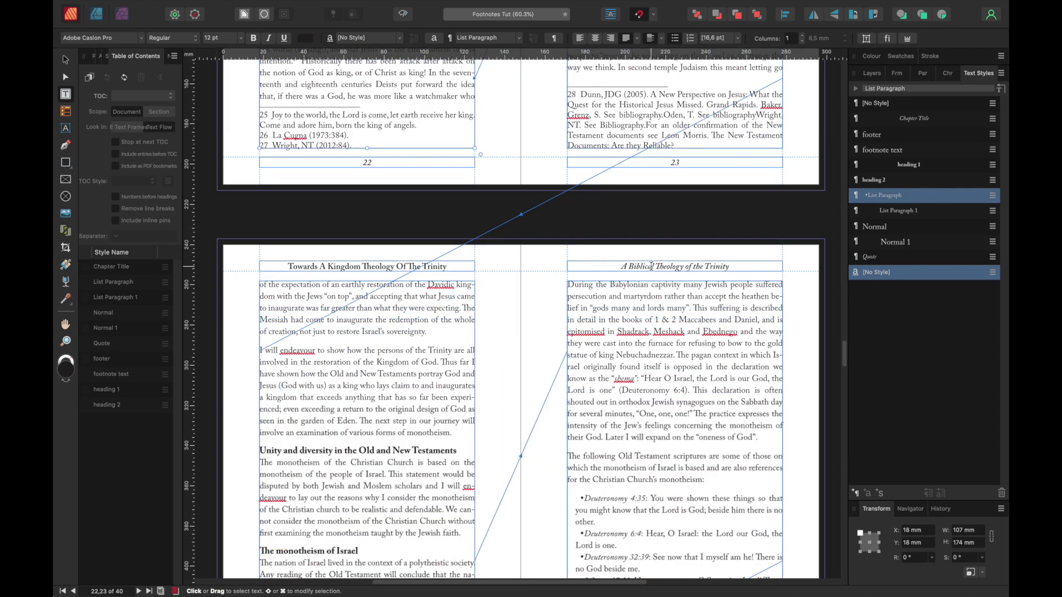
scroll(652, 267, "down", 4)
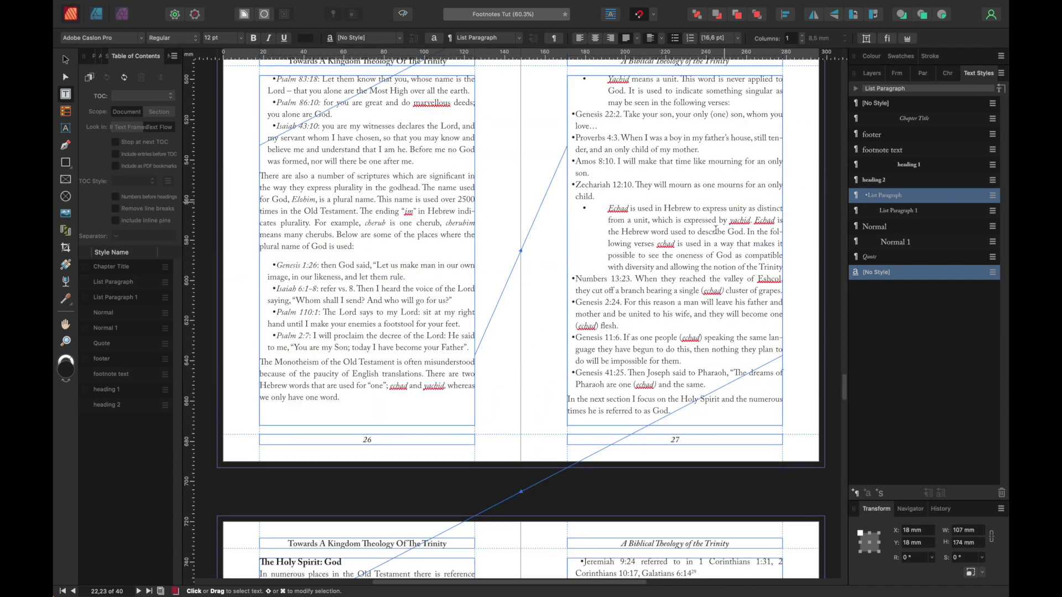
scroll(645, 292, "up", 3)
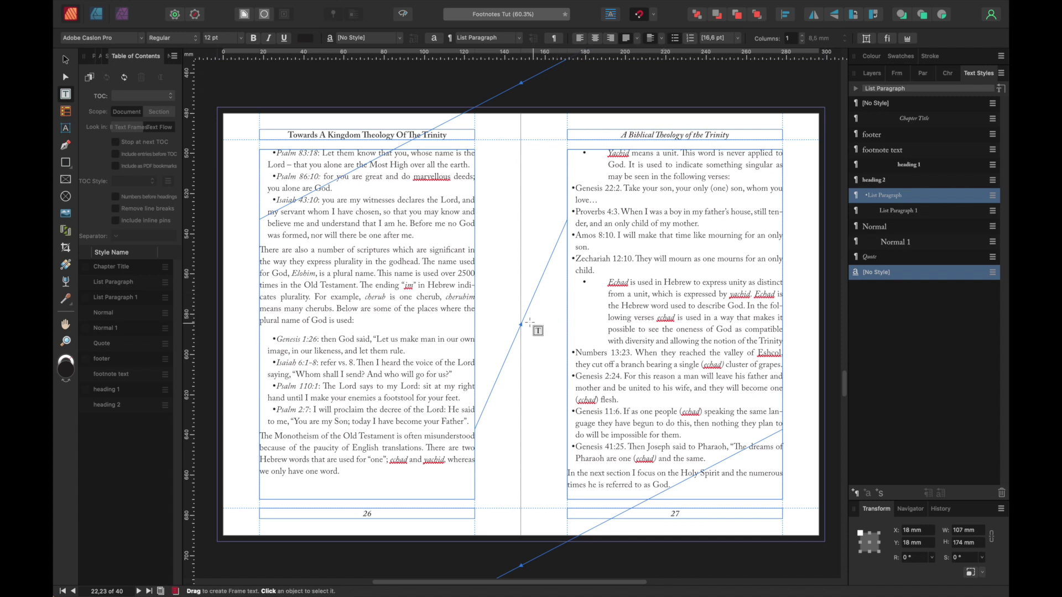
left_click(275, 338)
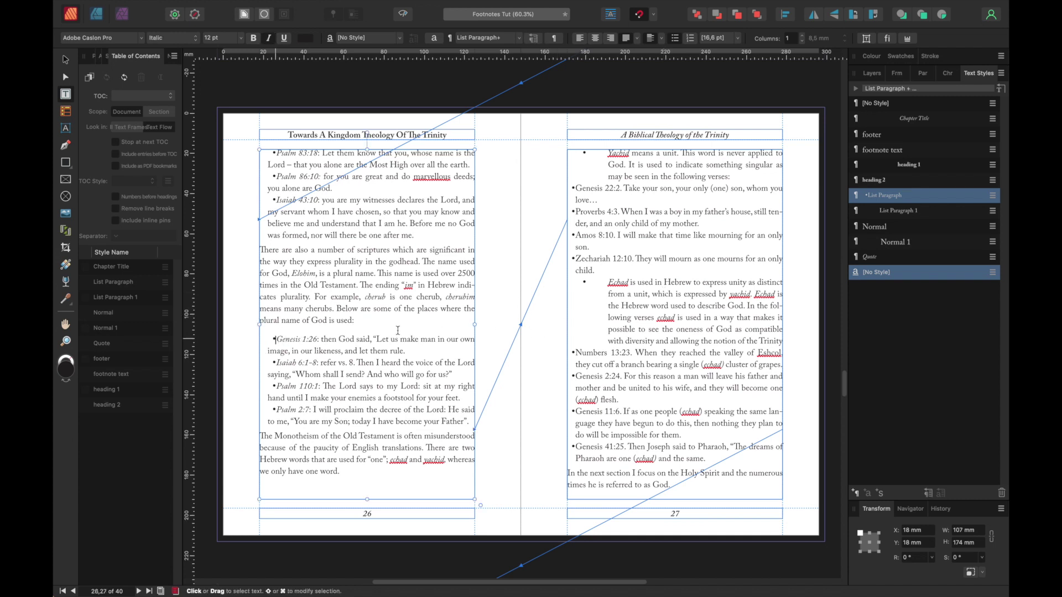
left_click(278, 340)
key("Right")
scroll(698, 307, "down", 5)
scroll(698, 307, "up", 2)
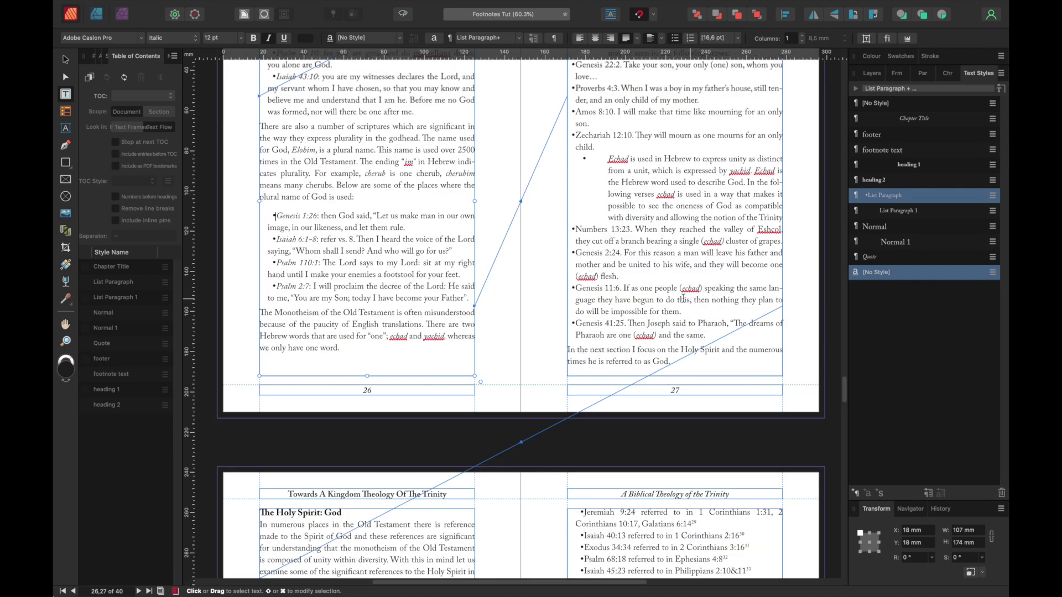
left_click(575, 323, "shift")
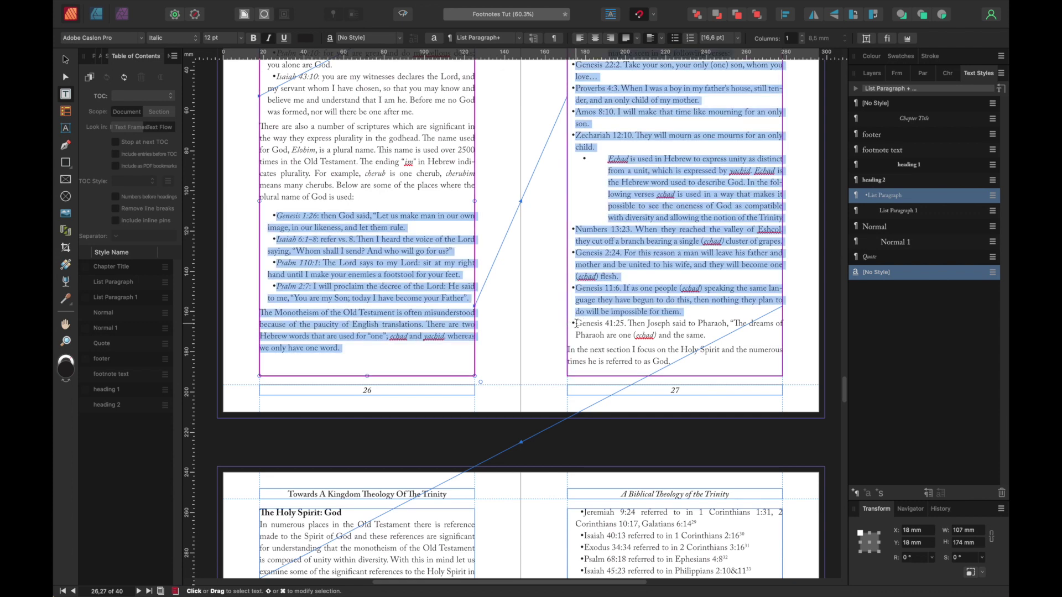
left_click(708, 334, "shift")
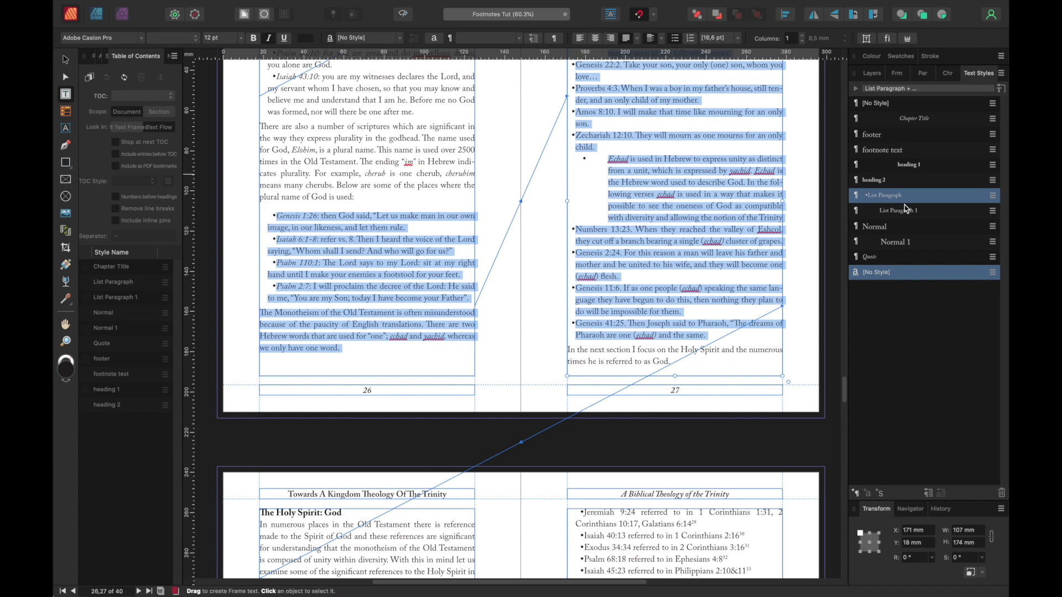
left_click(873, 199)
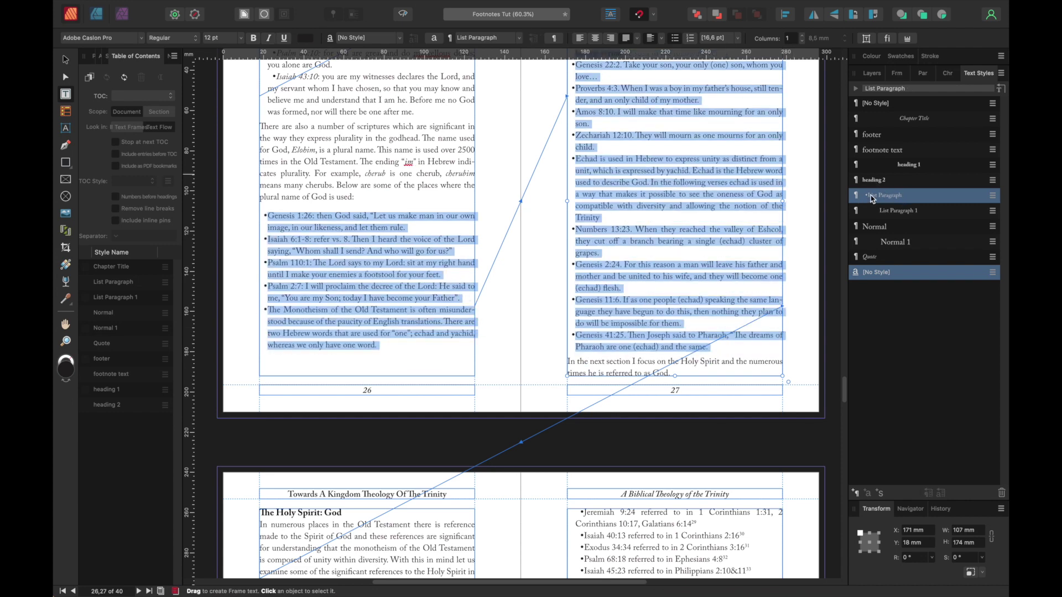
left_click(621, 254)
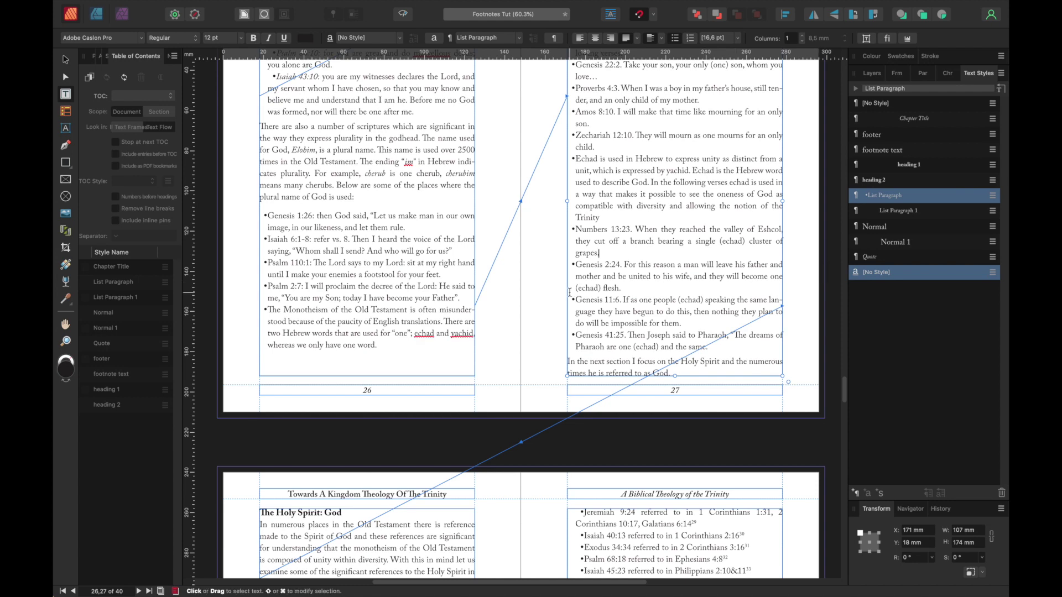
Step: Apply List Paragraph to the Holy Spirit bullets and the Jeremiah through Isaiah 2:10 bullets
scroll(283, 317, "down", 5)
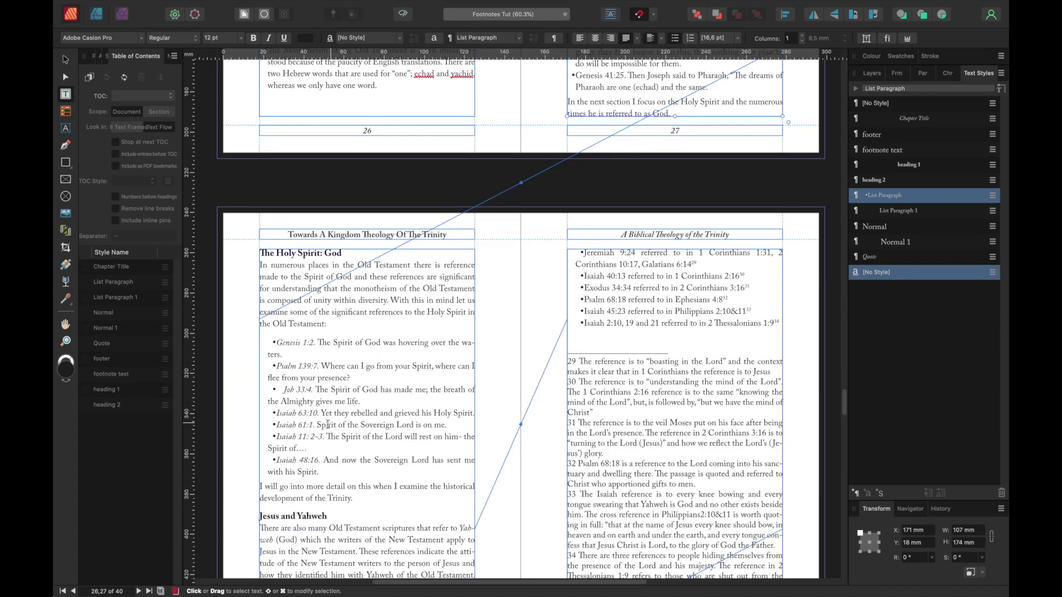
left_click(279, 383)
left_click_drag(320, 471, 276, 342)
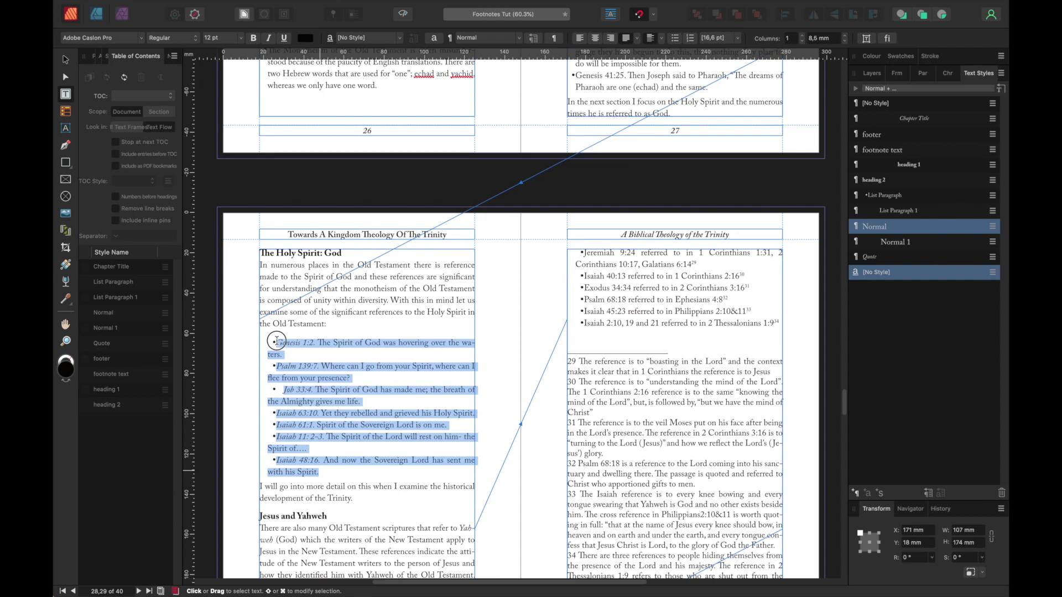
left_click(878, 197)
left_click(879, 197)
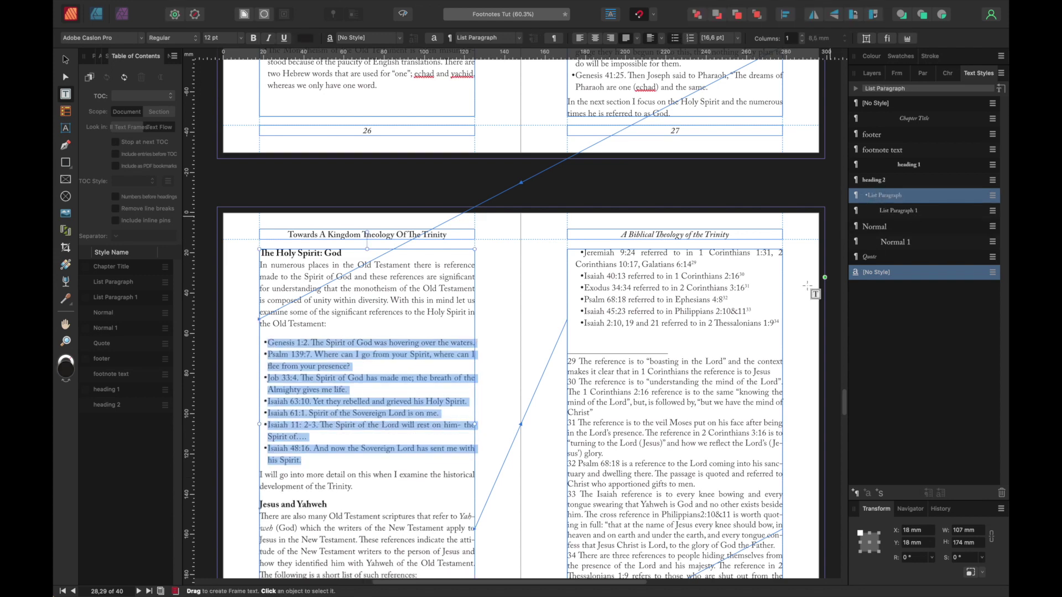
left_click_drag(780, 323, 578, 247)
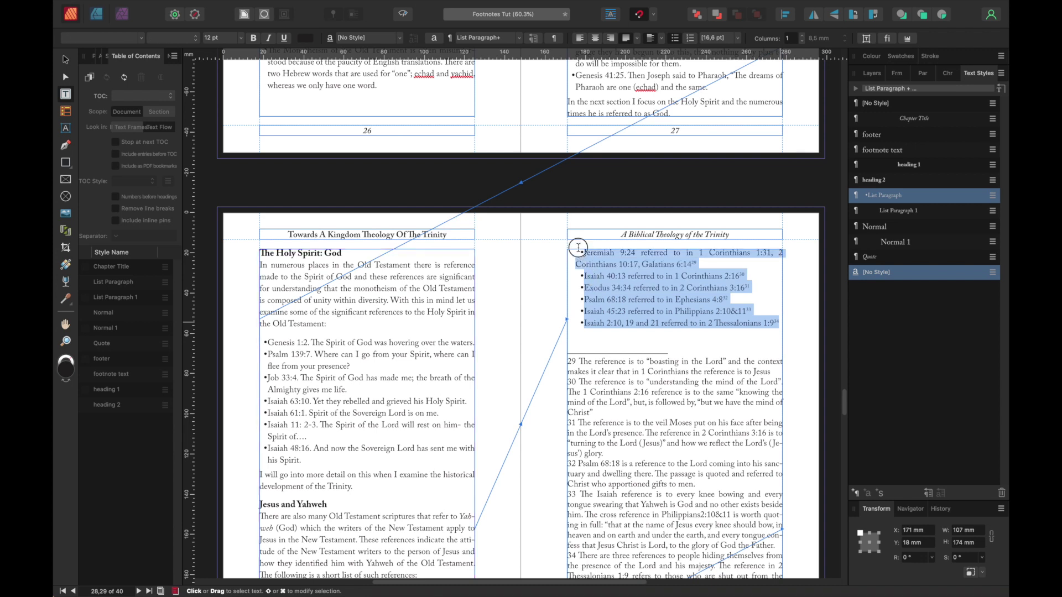
left_click(887, 196)
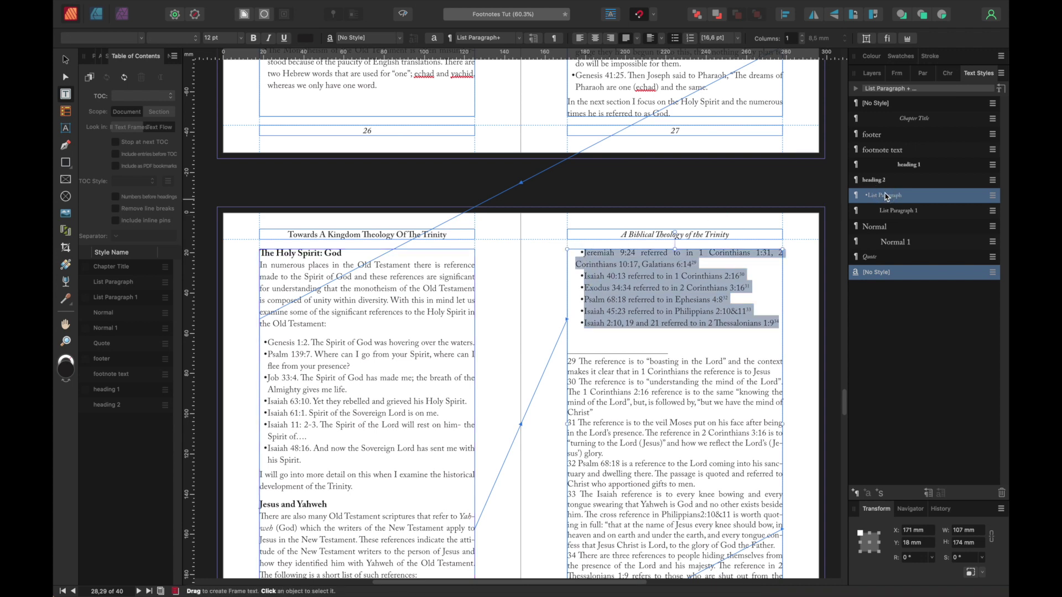
Step: Apply List Paragraph to the four upper and two lower bullets on page 30
scroll(736, 296, "down", 6)
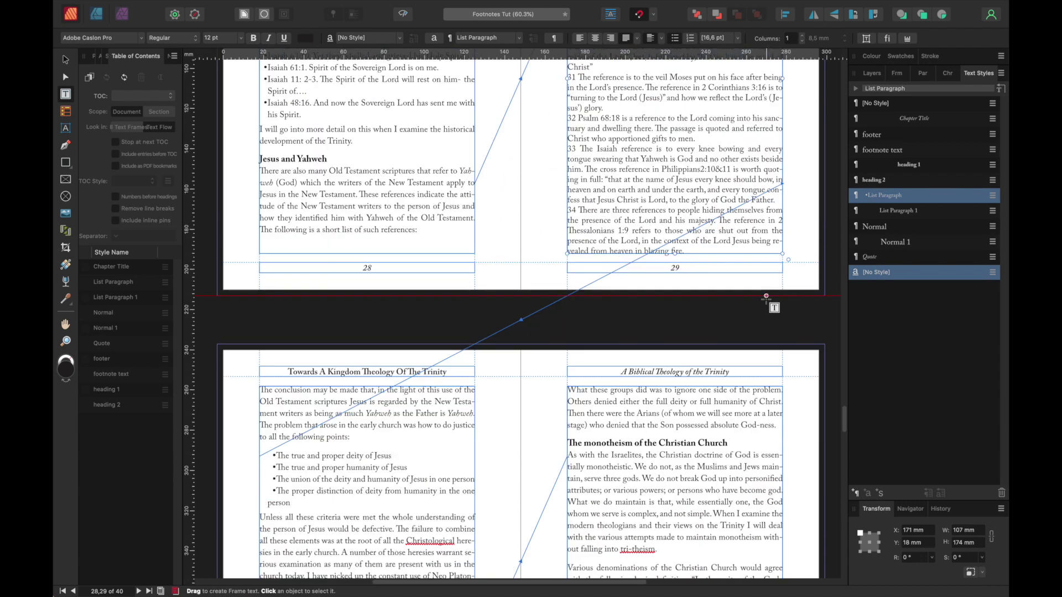
scroll(766, 297, "down", 4)
left_click(346, 298)
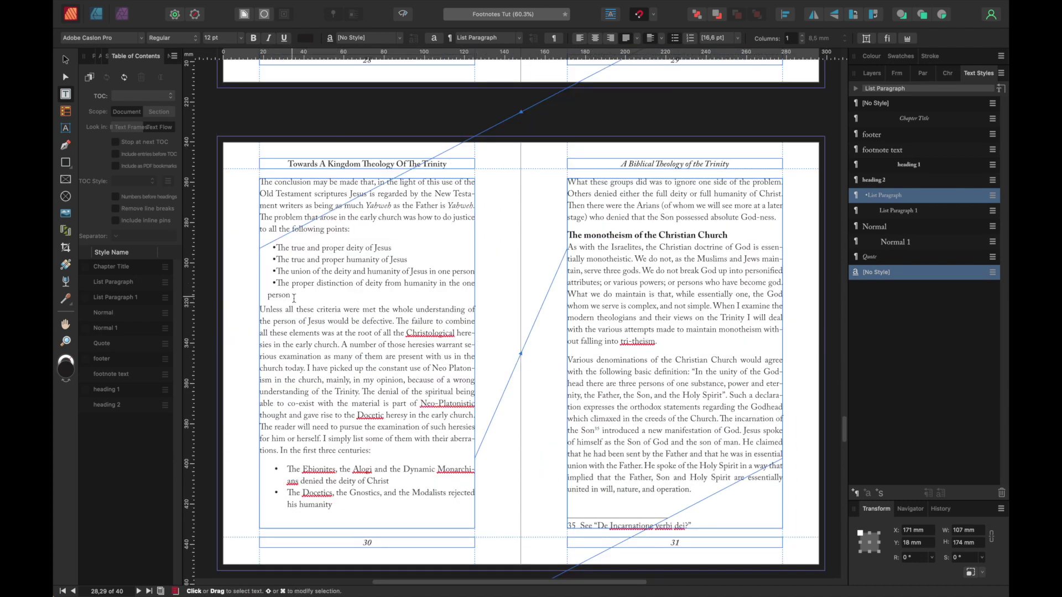
left_click(279, 247, "shift")
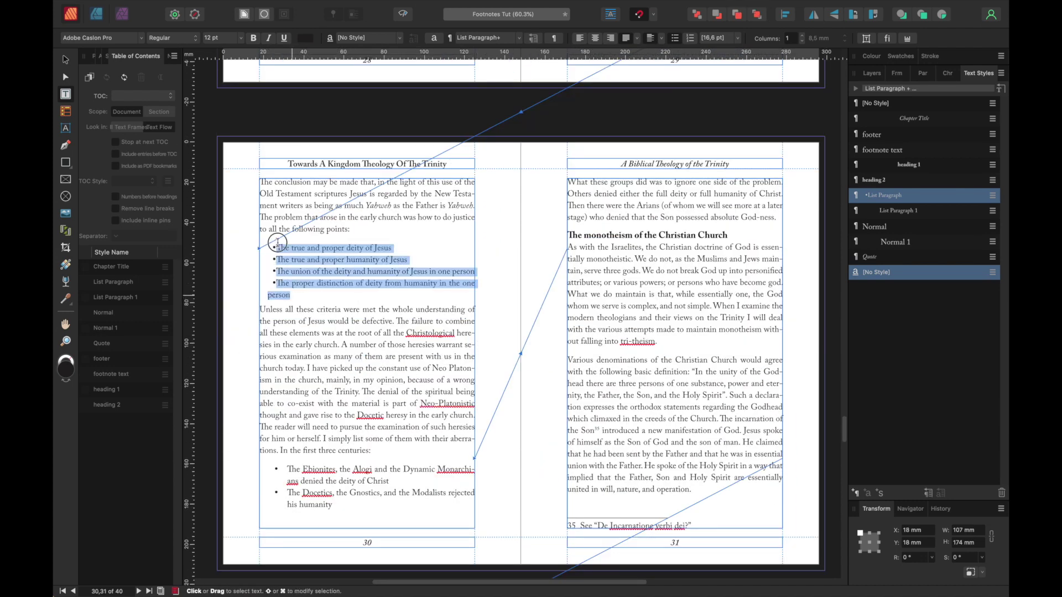
left_click(873, 198)
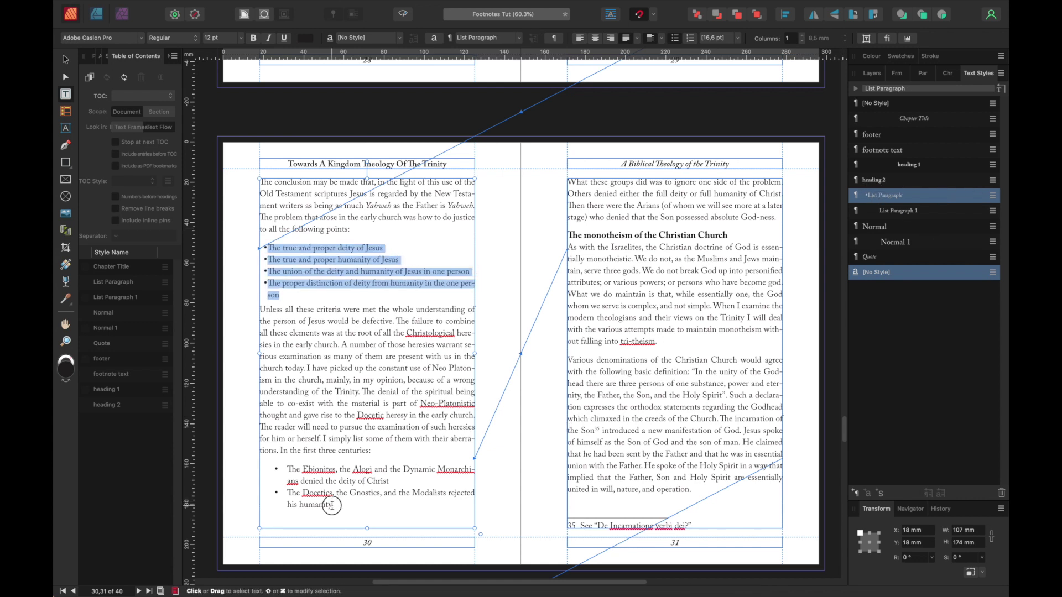
left_click_drag(331, 505, 287, 468)
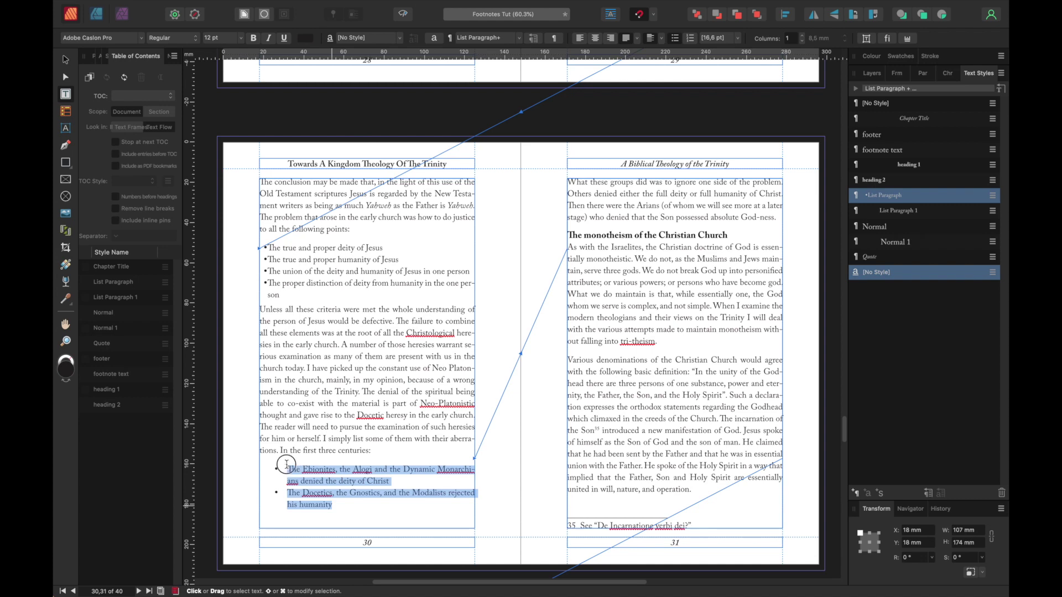
left_click(898, 201)
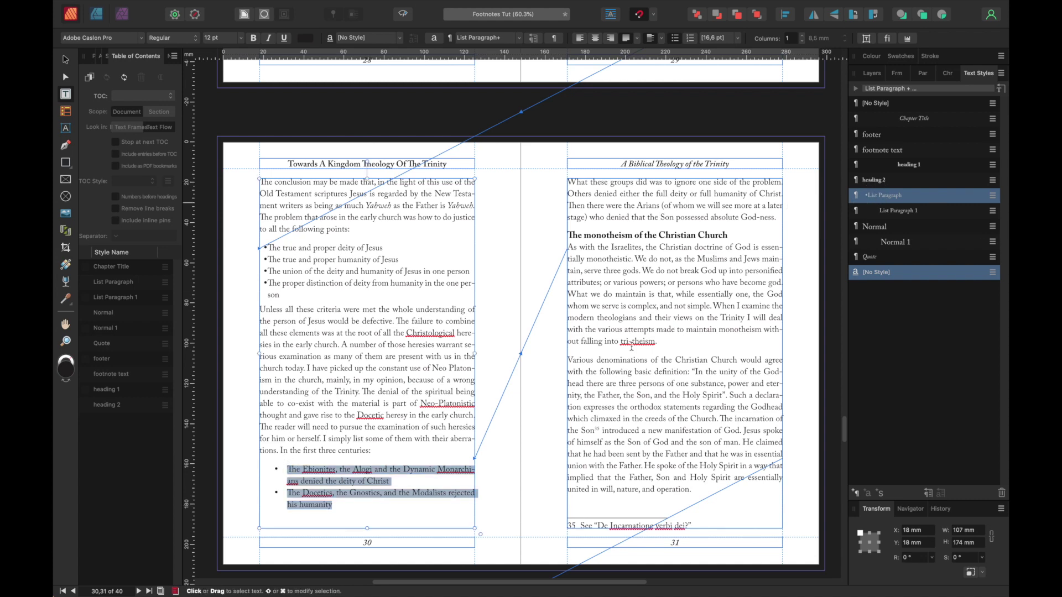
Step: Apply List Paragraph to the Mark 12:29–James 2:19 bullets on page 33
scroll(622, 340, "down", 10)
scroll(623, 341, "down", 4)
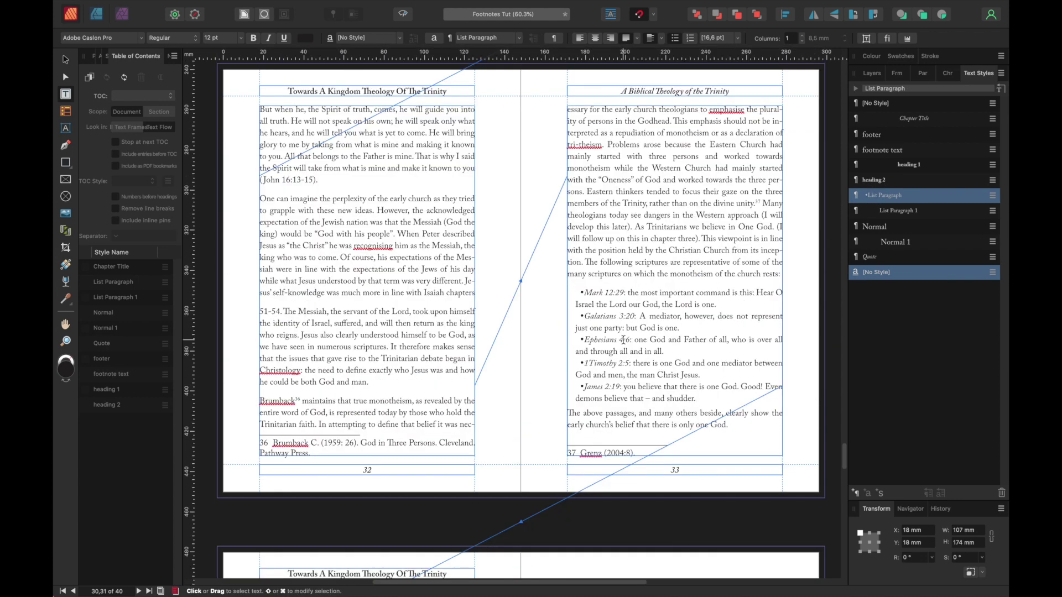
left_click_drag(700, 397, 581, 292)
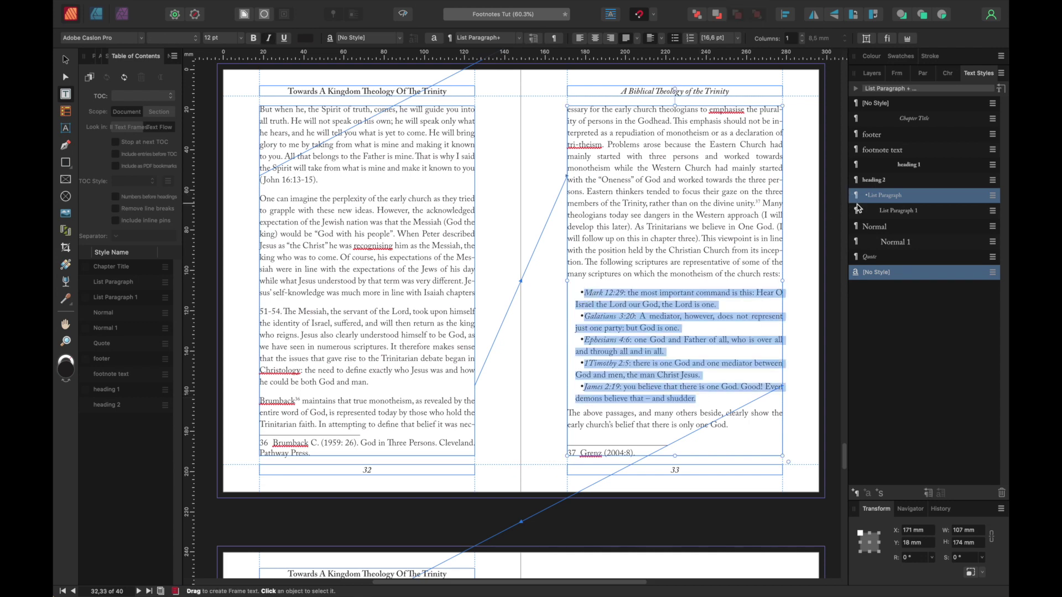
left_click(876, 197)
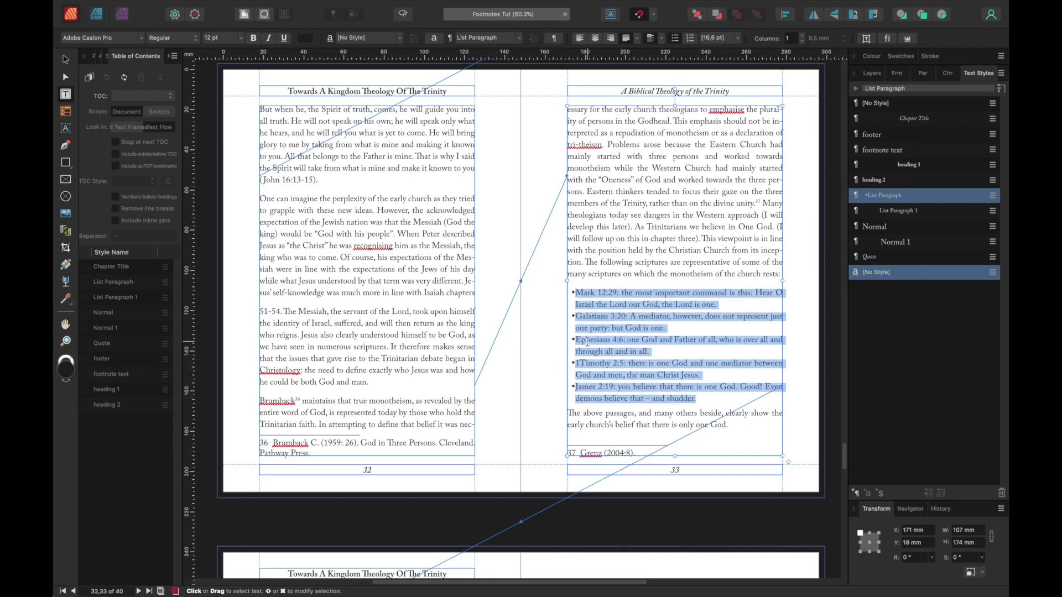
scroll(618, 287, "down", 3)
Step: Apply List Paragraph to the four bullet paragraphs on page 37
scroll(623, 285, "down", 17)
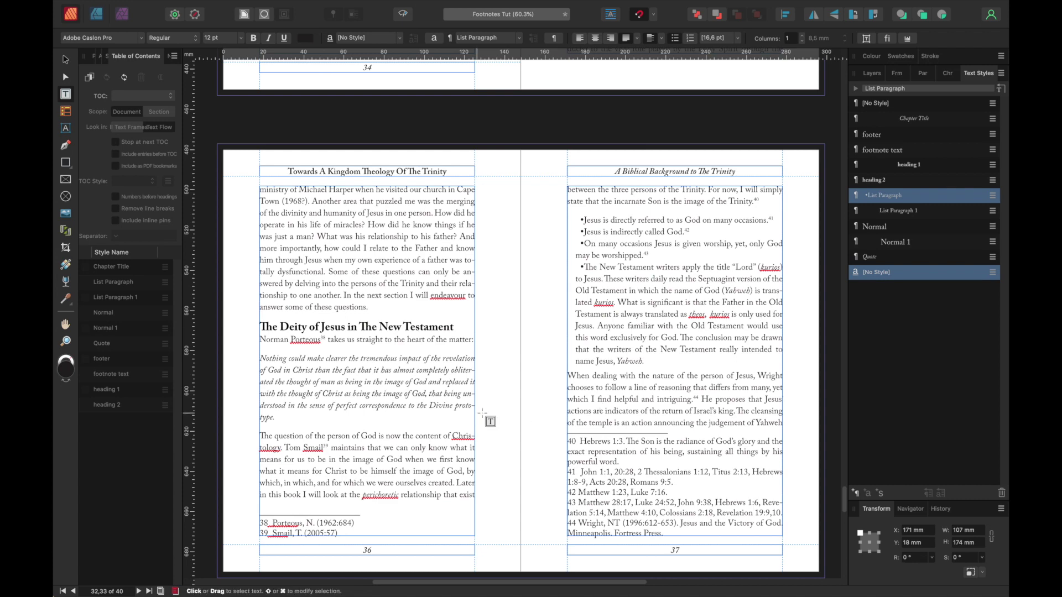
left_click(644, 361)
left_click(583, 219, "shift")
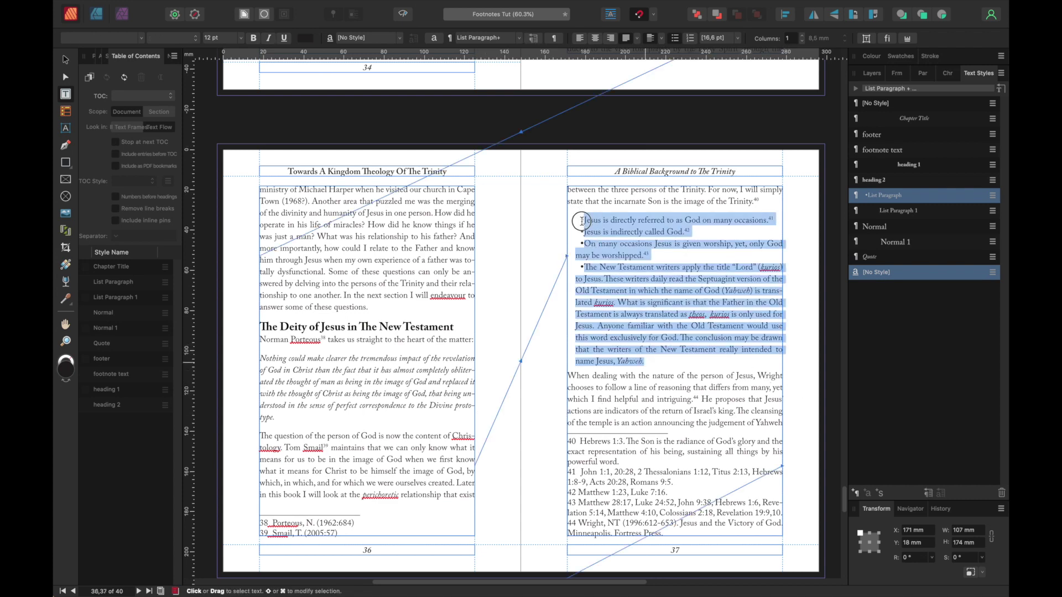
left_click(881, 200)
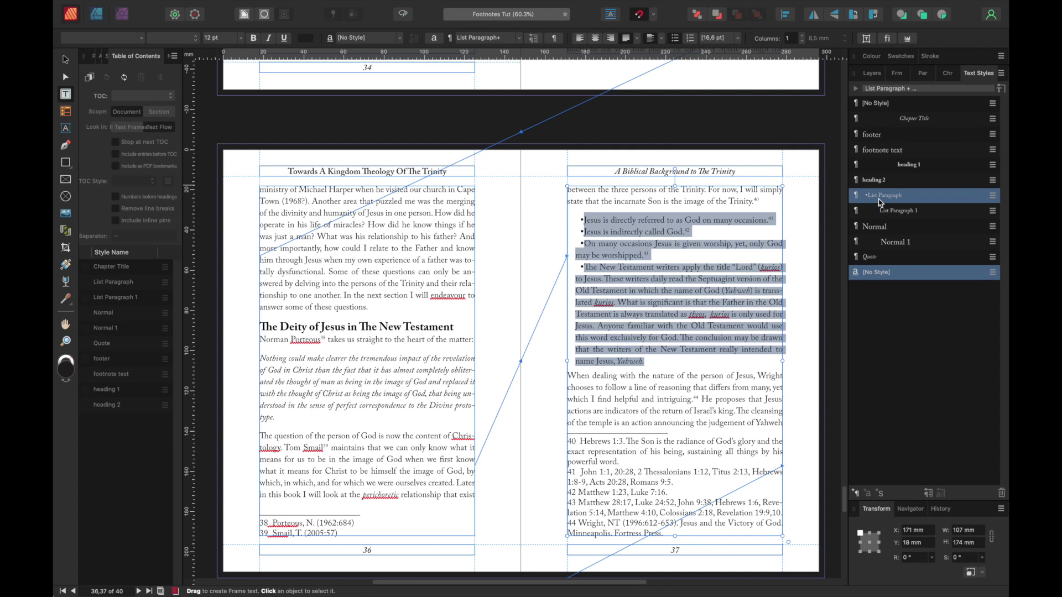
left_click(650, 362)
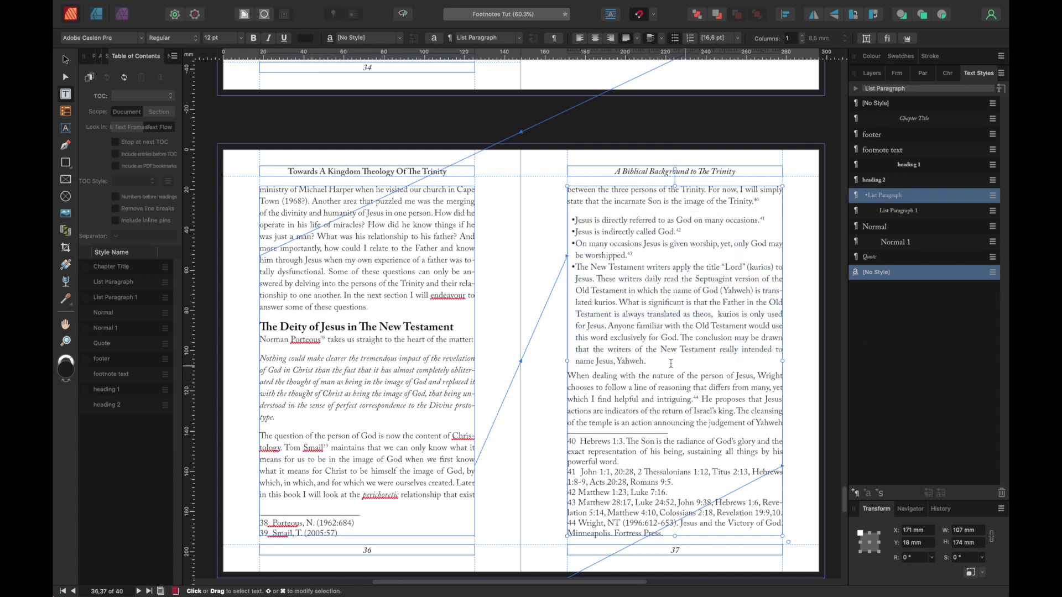
Step: Apply plain List Paragraph to page 39's John 1:1–Luke 7:16 bullets, clearing overrides
scroll(690, 370, "down", 10)
scroll(669, 365, "down", 10)
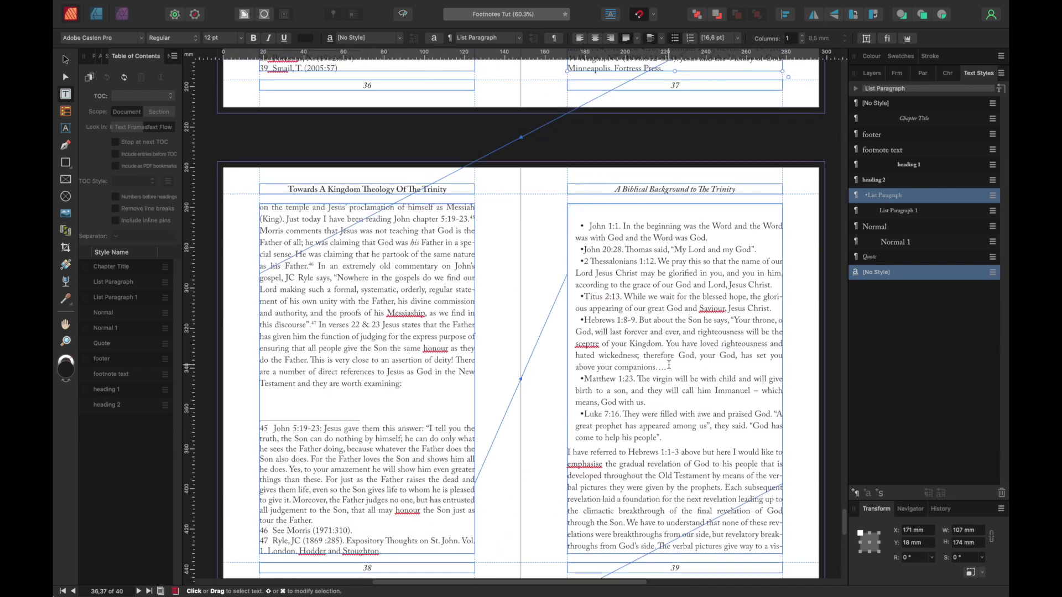
scroll(672, 365, "up", 12)
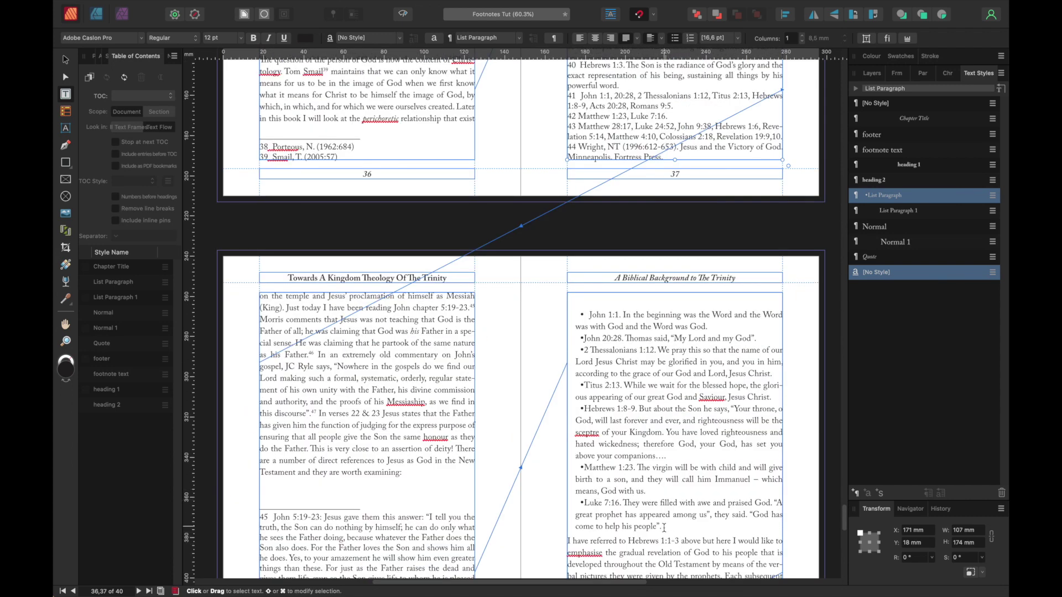
left_click(665, 526)
left_click(590, 315, "shift")
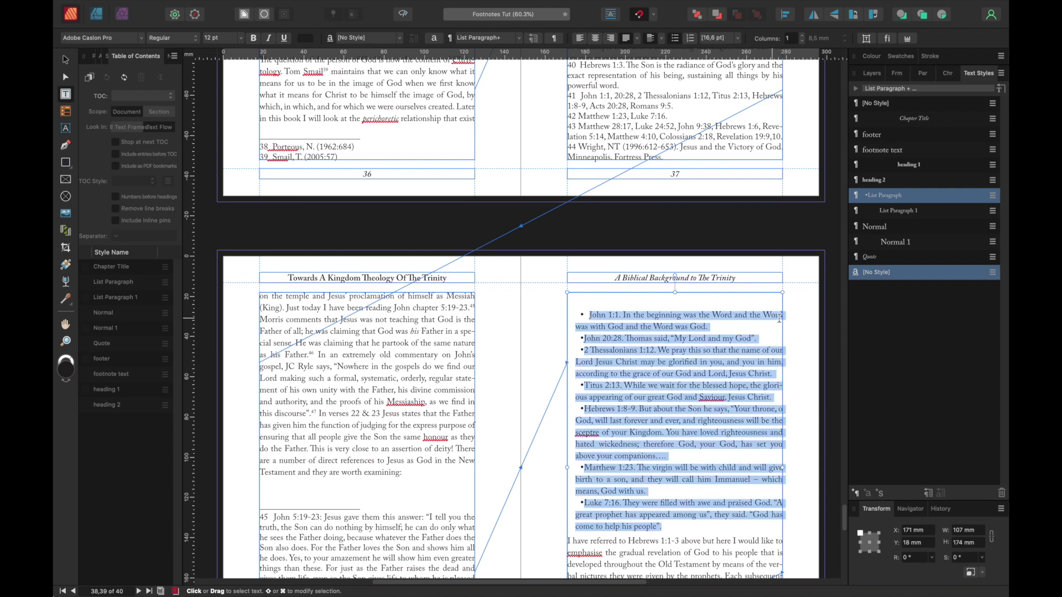
left_click(888, 197)
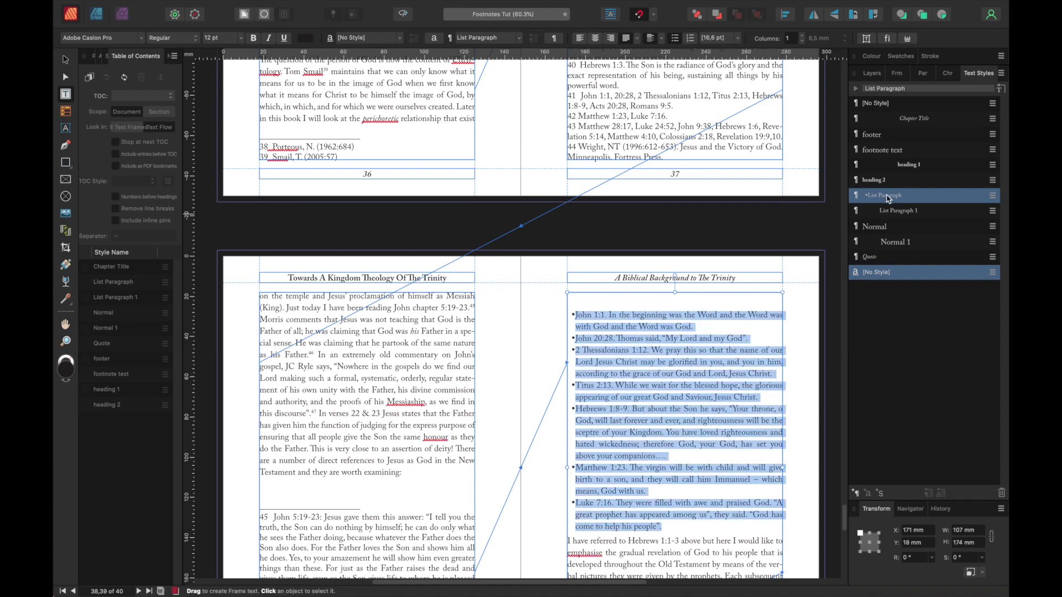
left_click(673, 526)
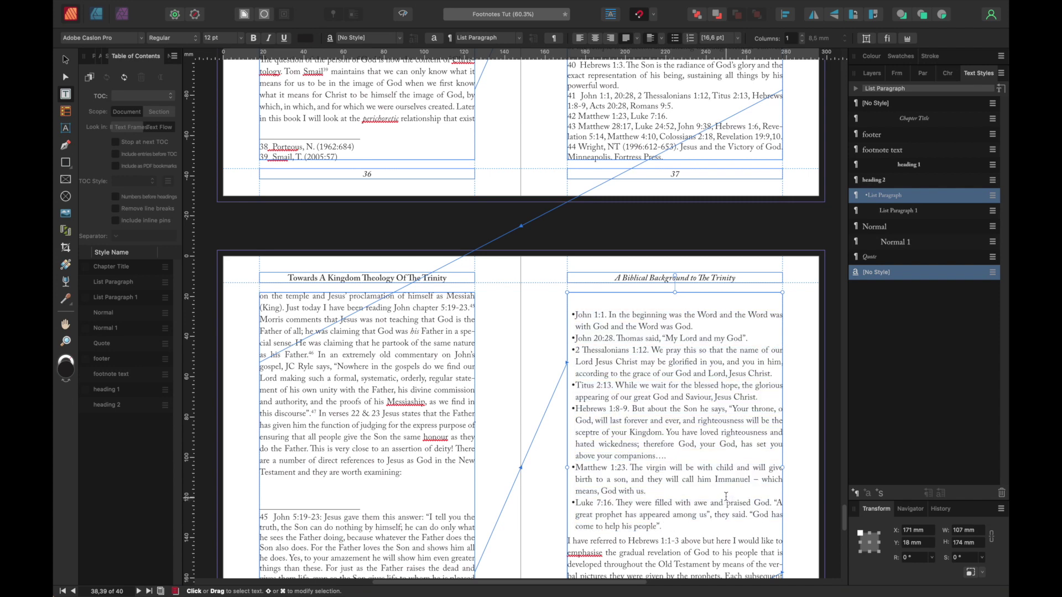
Step: Scroll back through the document to the title page
scroll(612, 394, "up", 5)
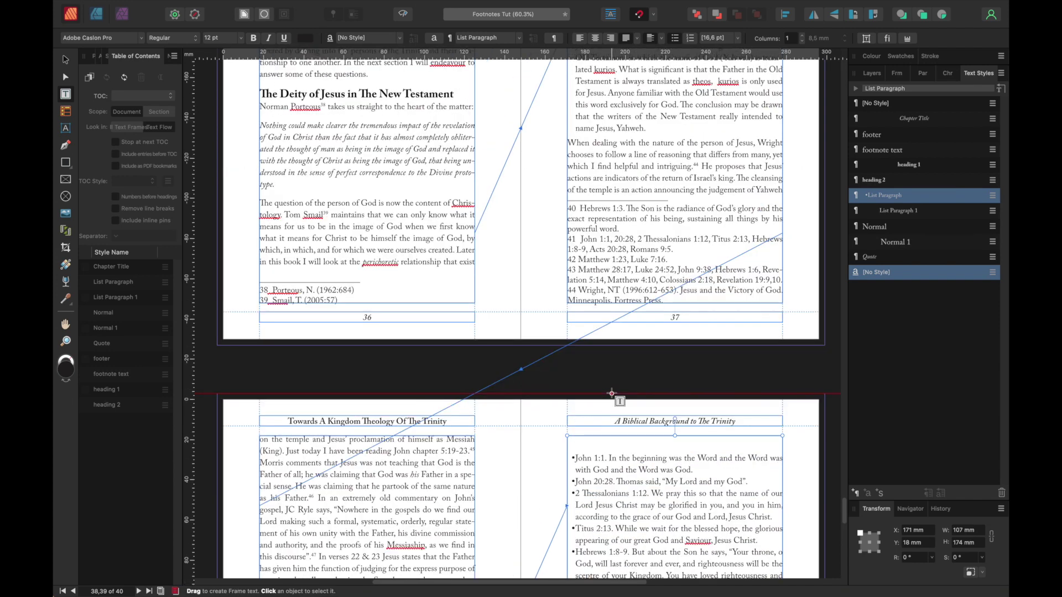
scroll(612, 394, "up", 5)
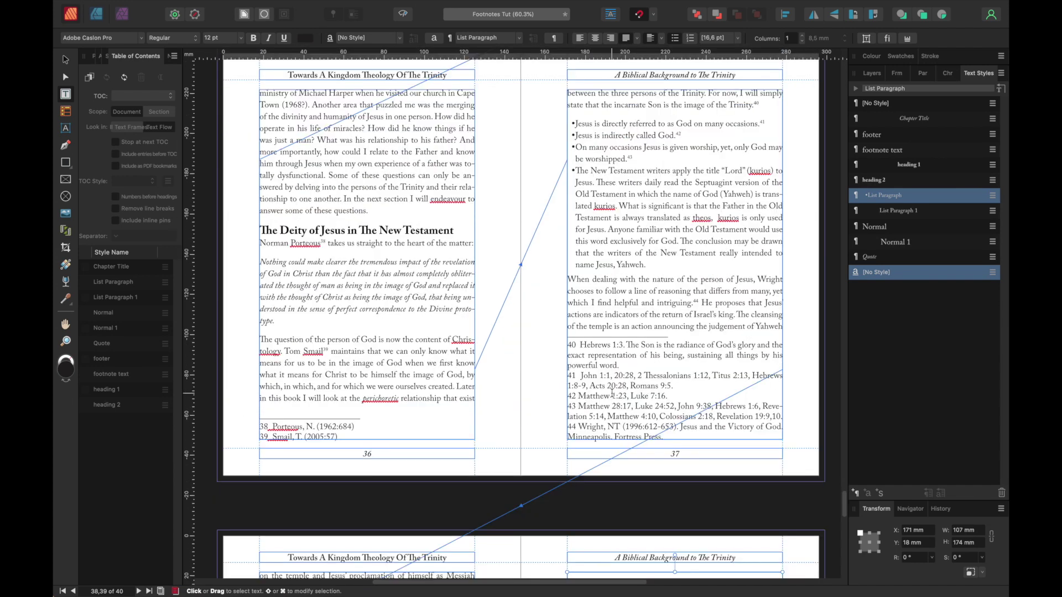
scroll(612, 394, "down", 13)
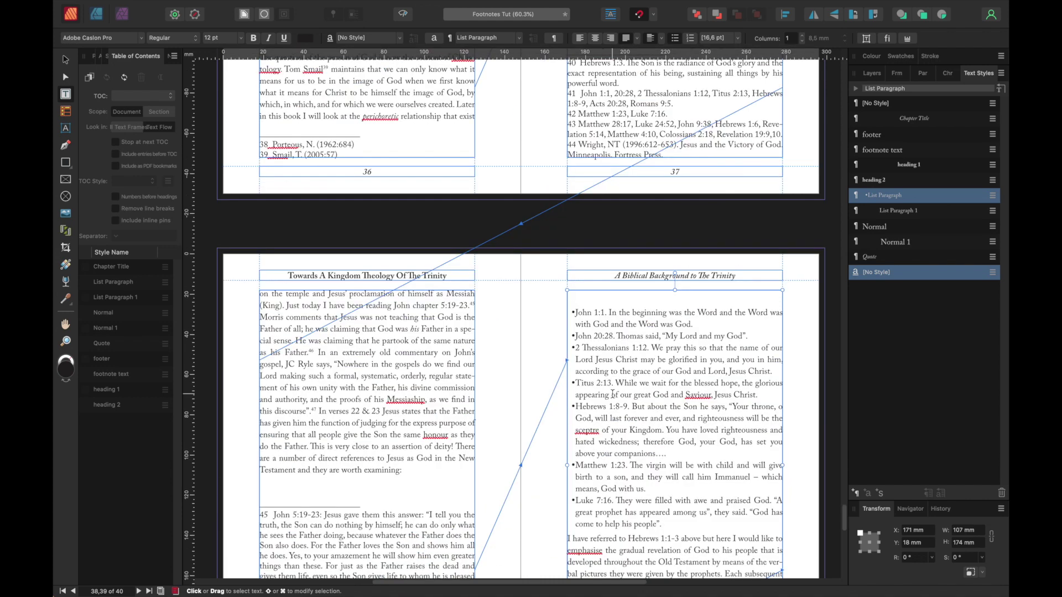
scroll(611, 394, "down", 7)
scroll(613, 394, "down", 10)
scroll(612, 394, "up", 12)
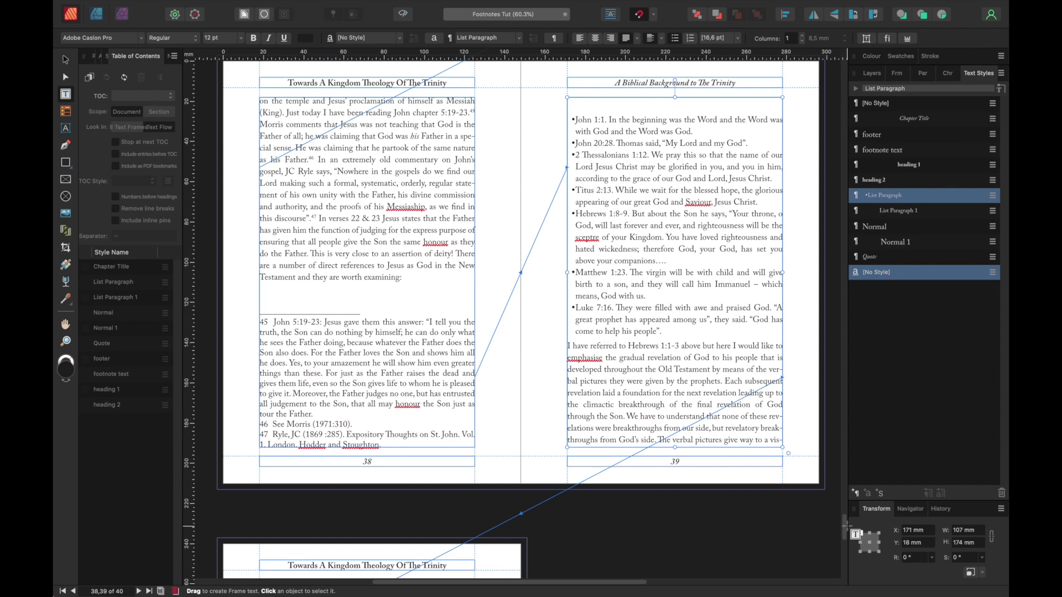
left_click_drag(846, 470, 845, 436)
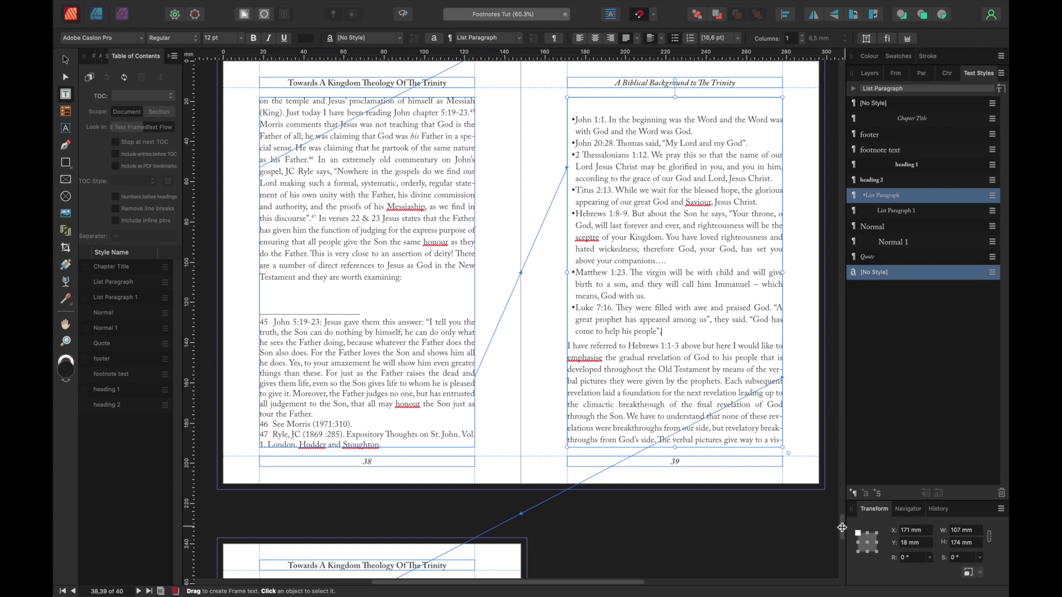
left_click_drag(842, 528, 851, 94)
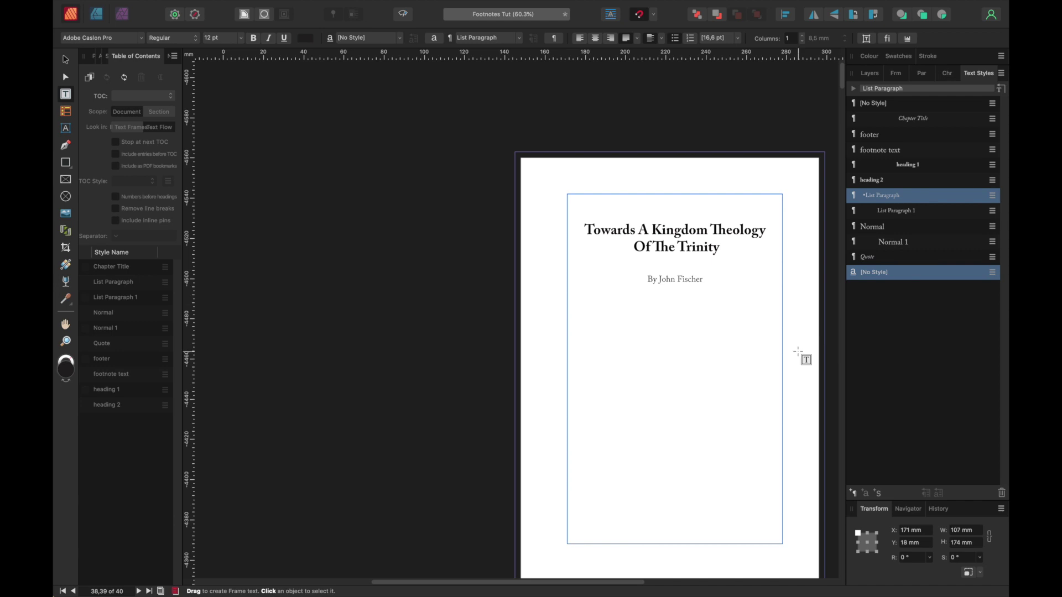
Step: Save the book with Cmd+S and scroll to the Chapter One opening on page 11
key("super+s")
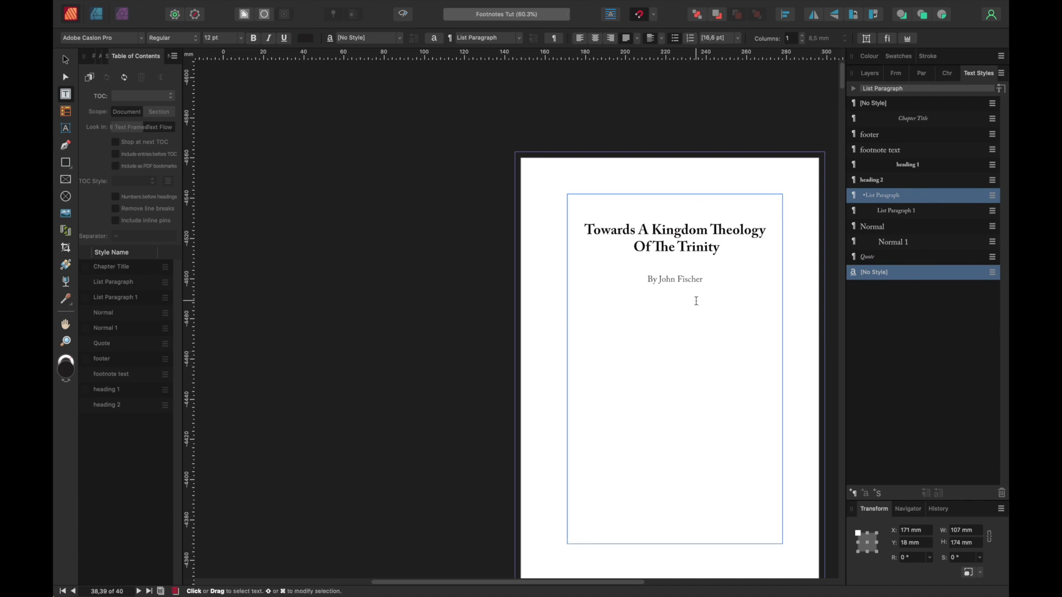
scroll(696, 301, "down", 15)
scroll(697, 302, "down", 3)
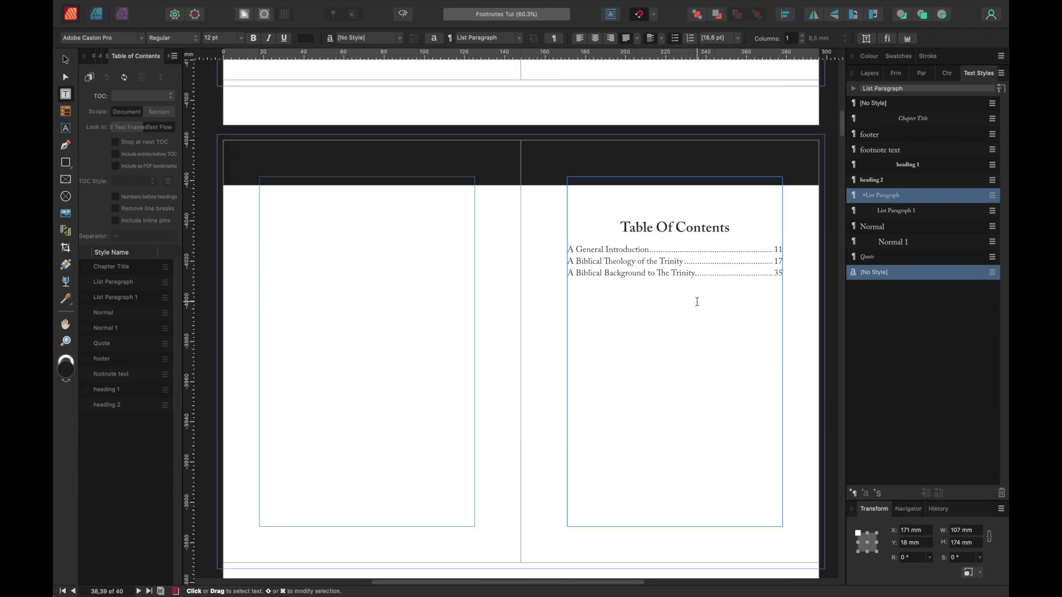
scroll(686, 297, "down", 20)
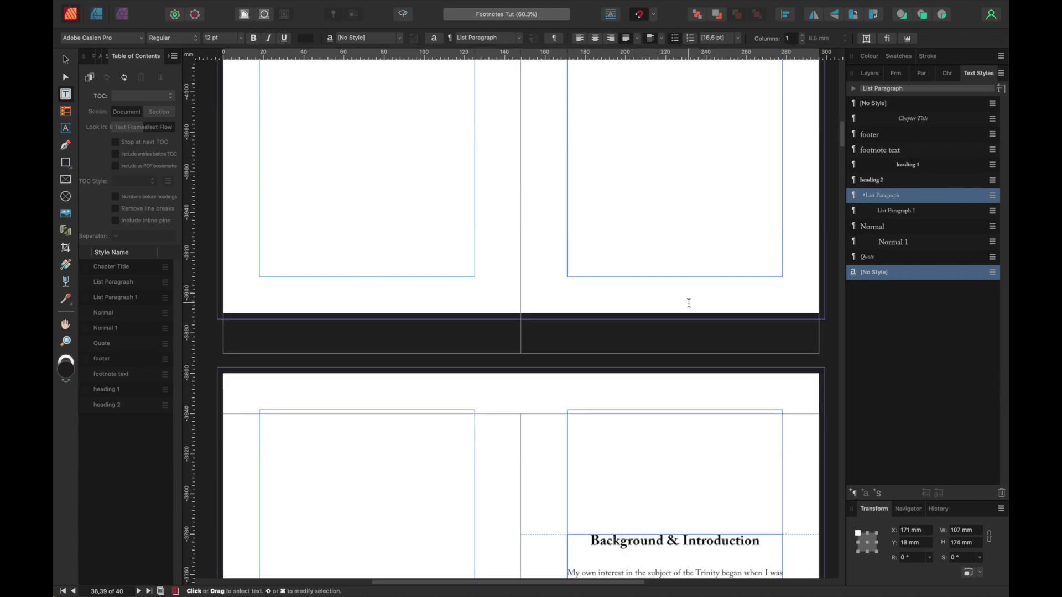
scroll(696, 311, "down", 10)
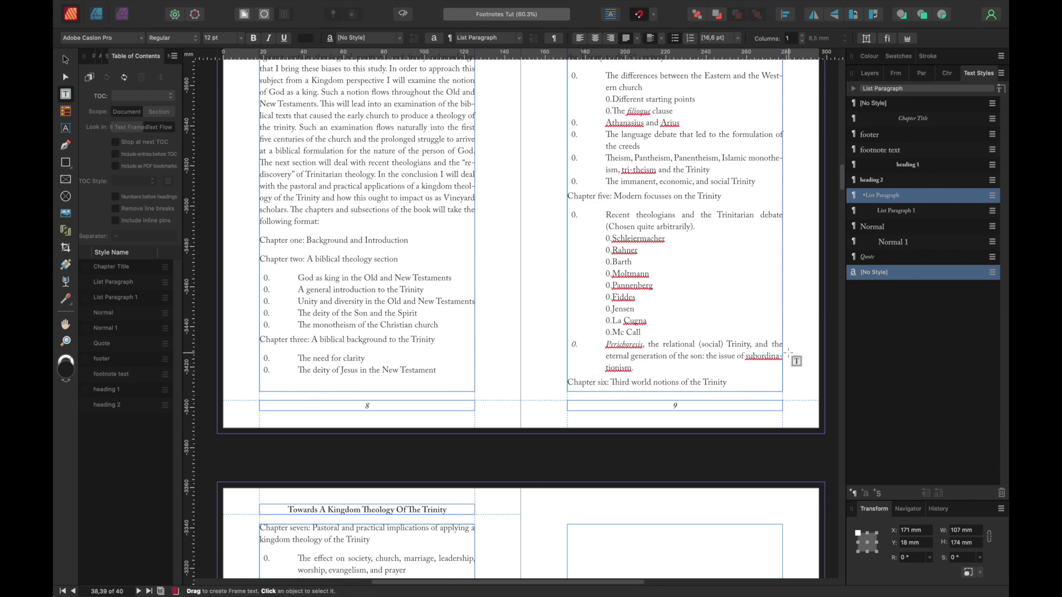
scroll(579, 319, "down", 8)
scroll(585, 326, "down", 7)
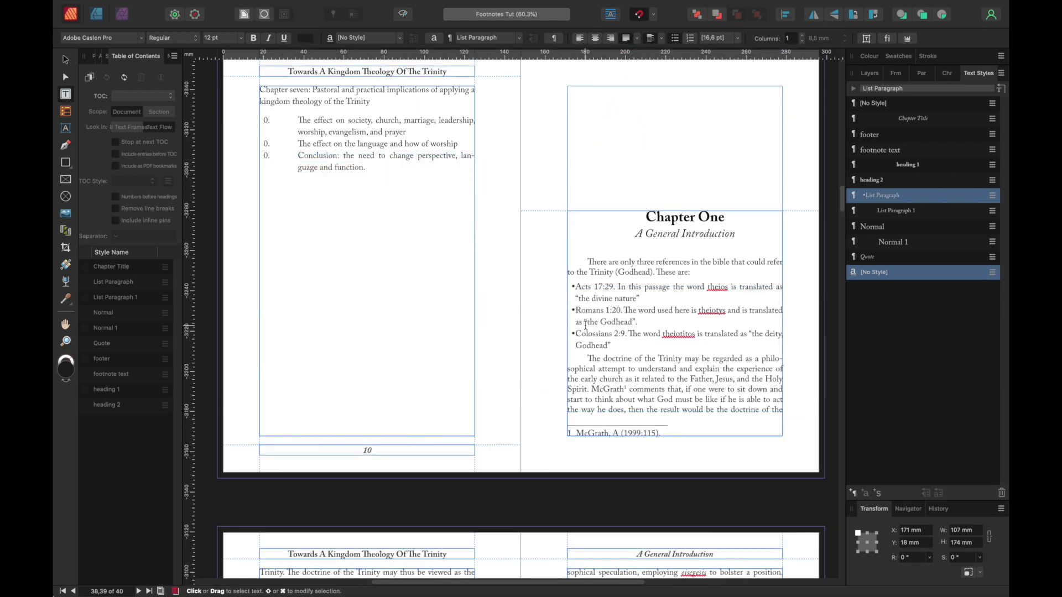
scroll(585, 326, "down", 10)
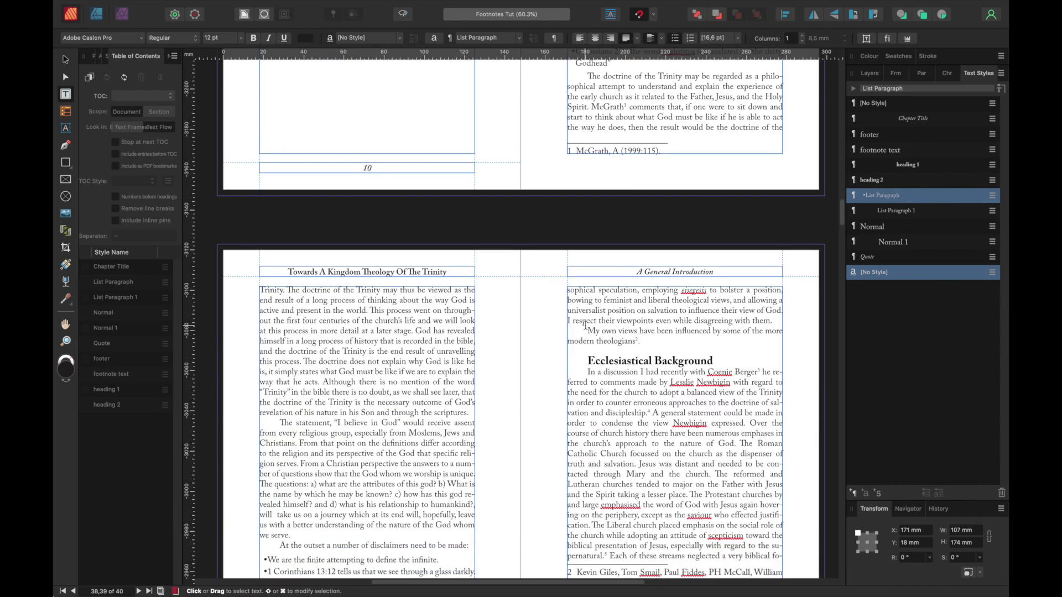
scroll(586, 326, "up", 20)
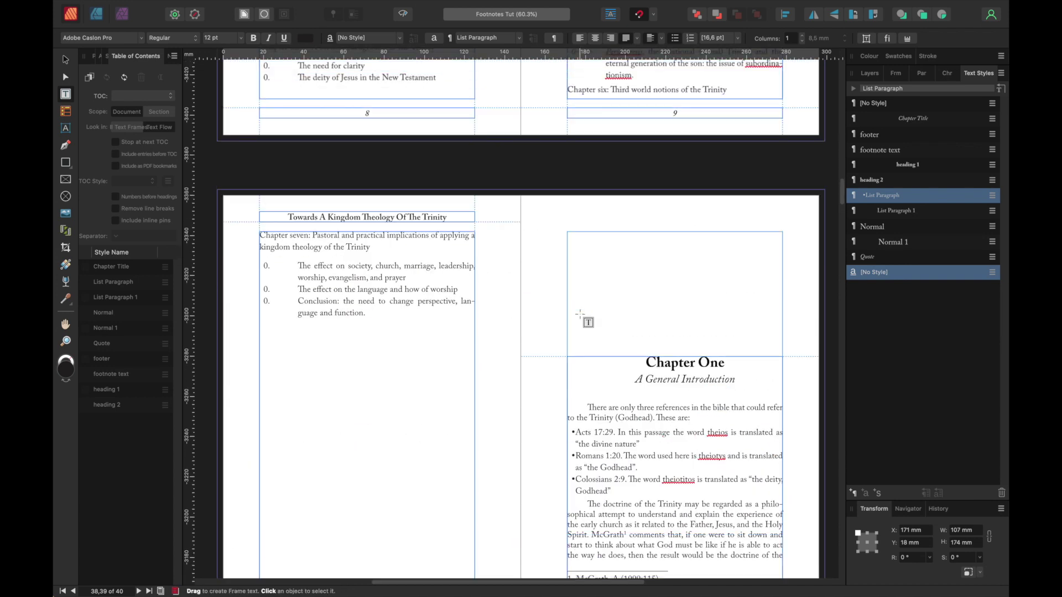
scroll(580, 314, "down", 20)
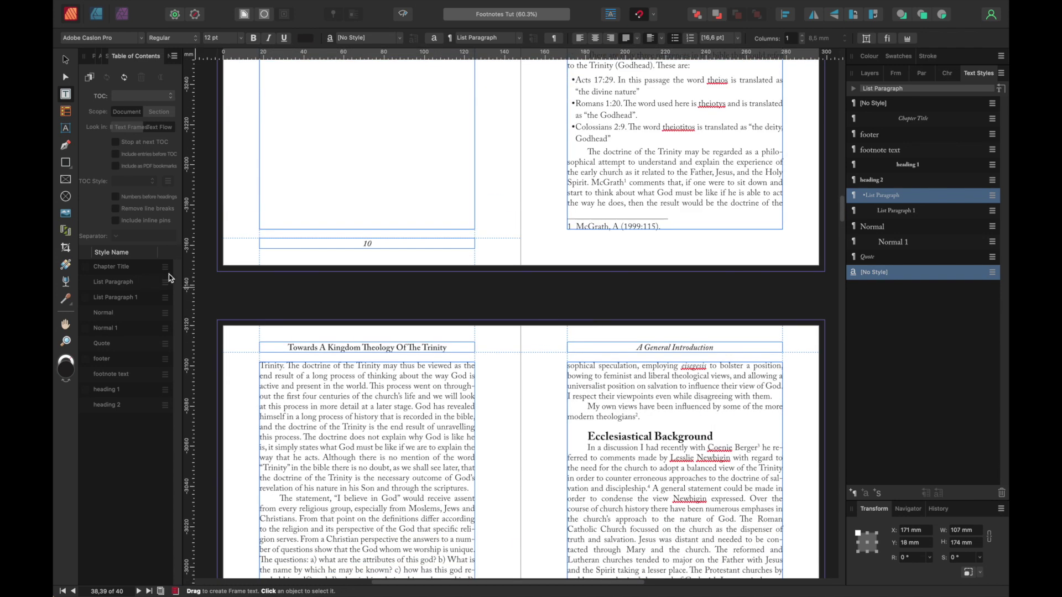